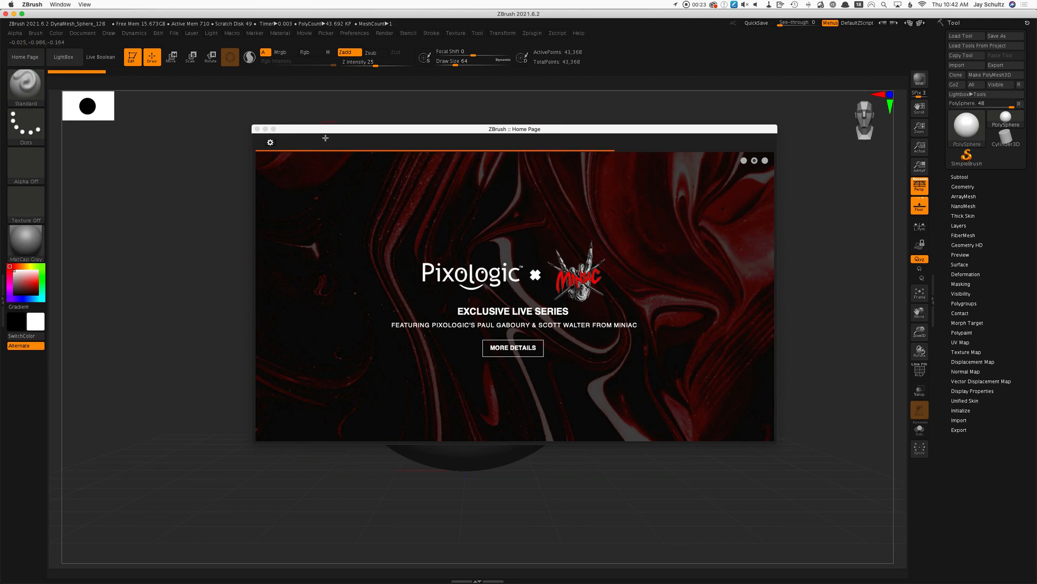
Close the Home Page window to clear the canvas.
click(258, 130)
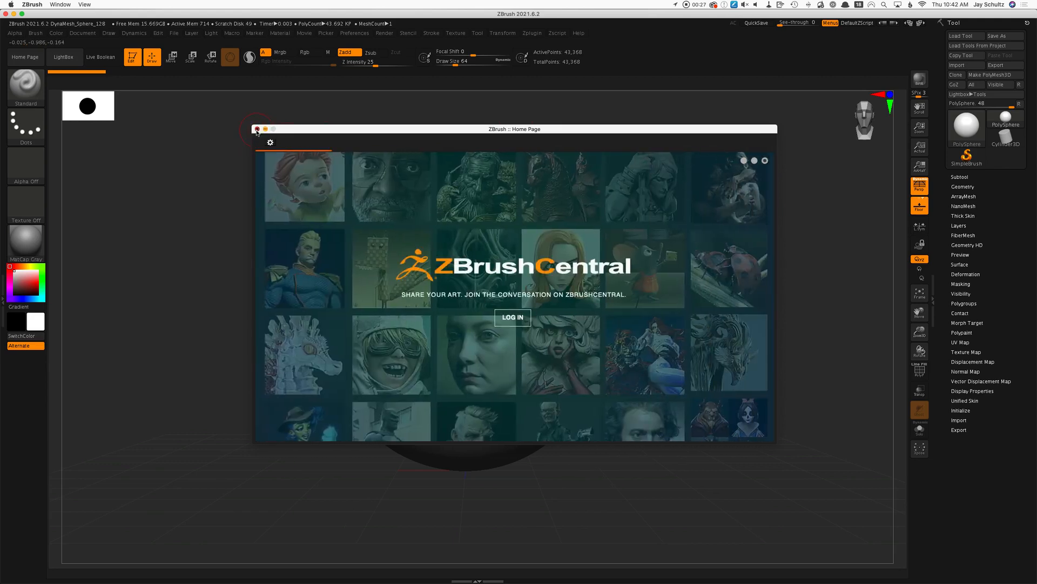
click(258, 130)
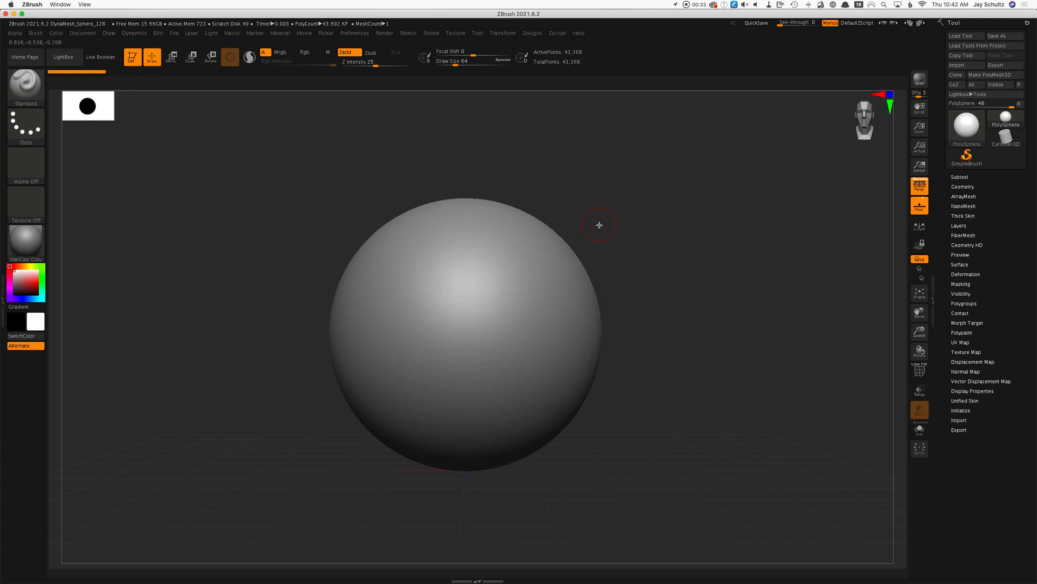
Switch to Preview to read the ZBrush intro and 3D Gizmo reference PDFs, and return to ZBrush.
key(super+Tab)
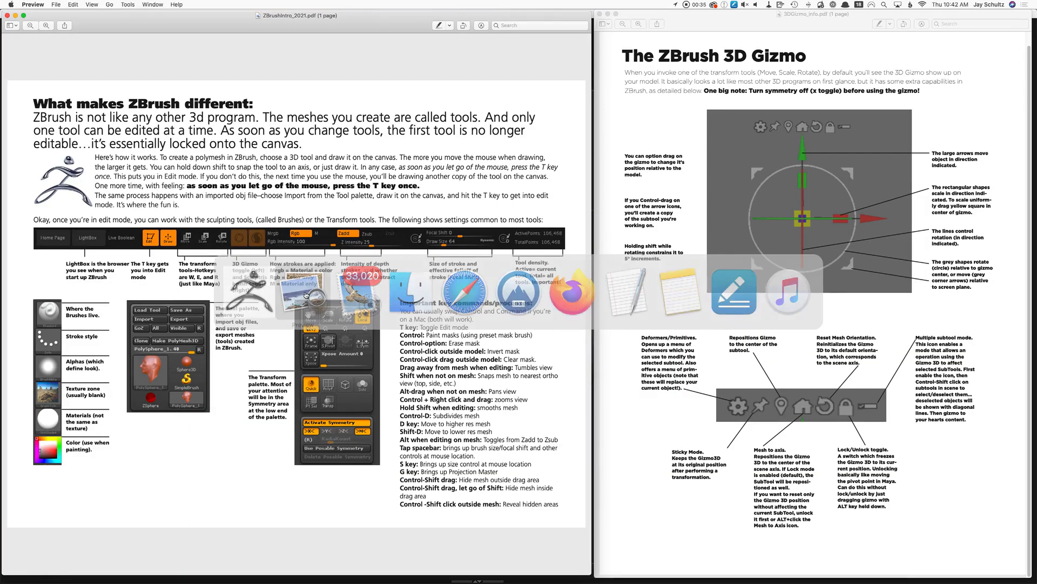
key(a)
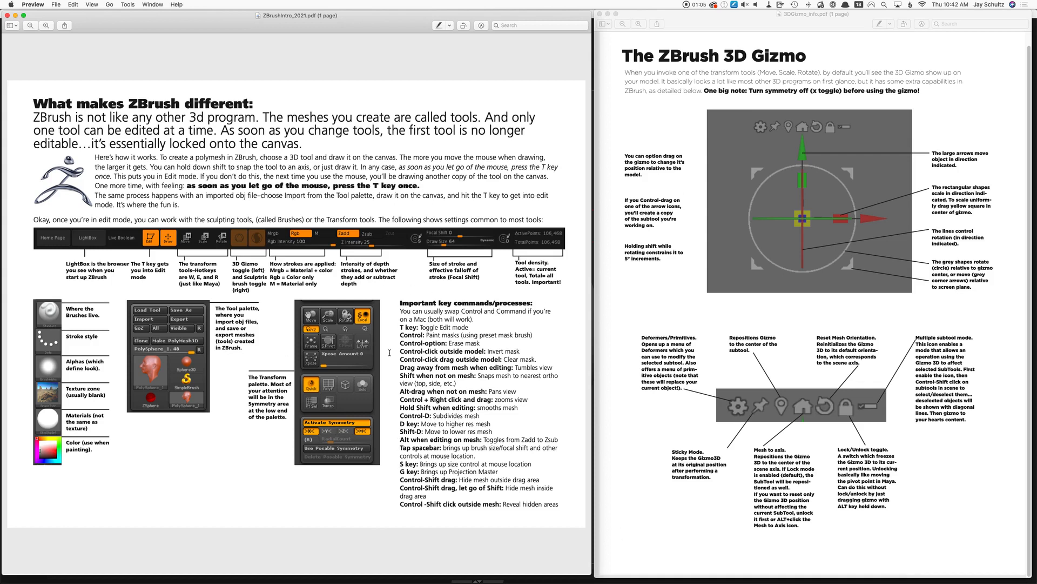
key(super+Tab)
key(a)
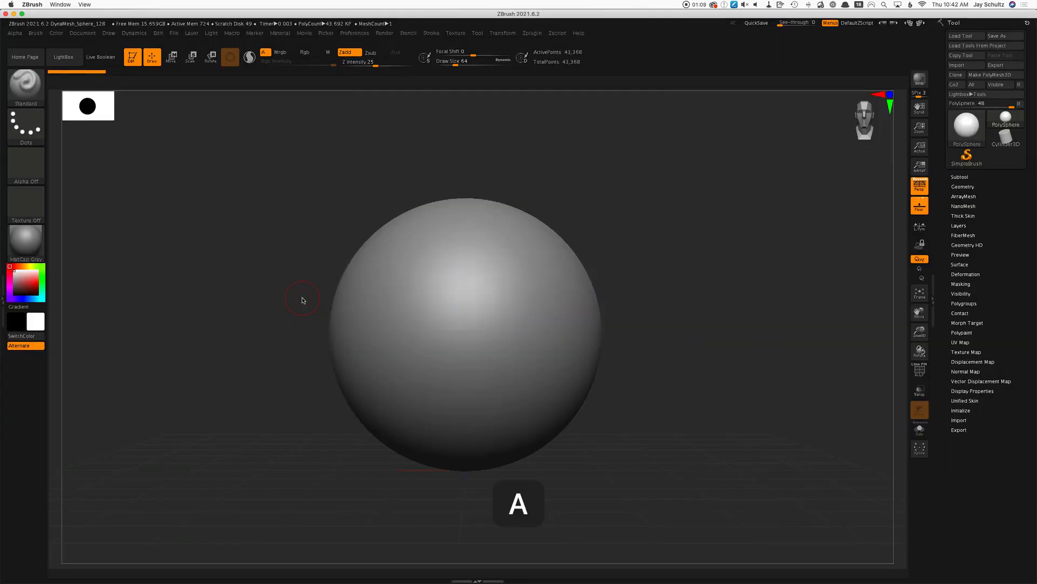
Compare the DynaMesh sphere projects in LightBox and load DynaMesh_Sphere_128.ZPR.
click(73, 59)
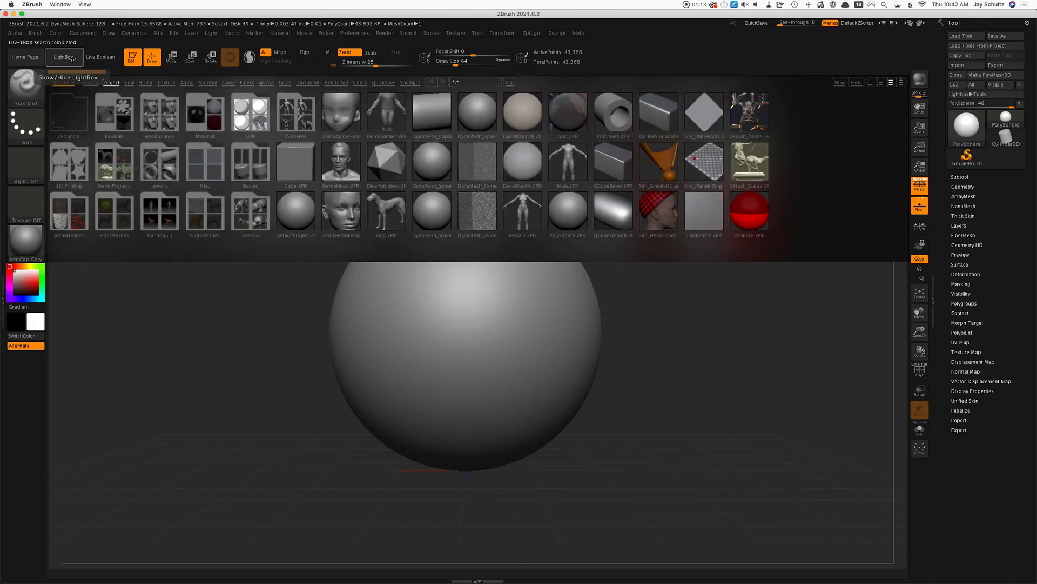
click(430, 170)
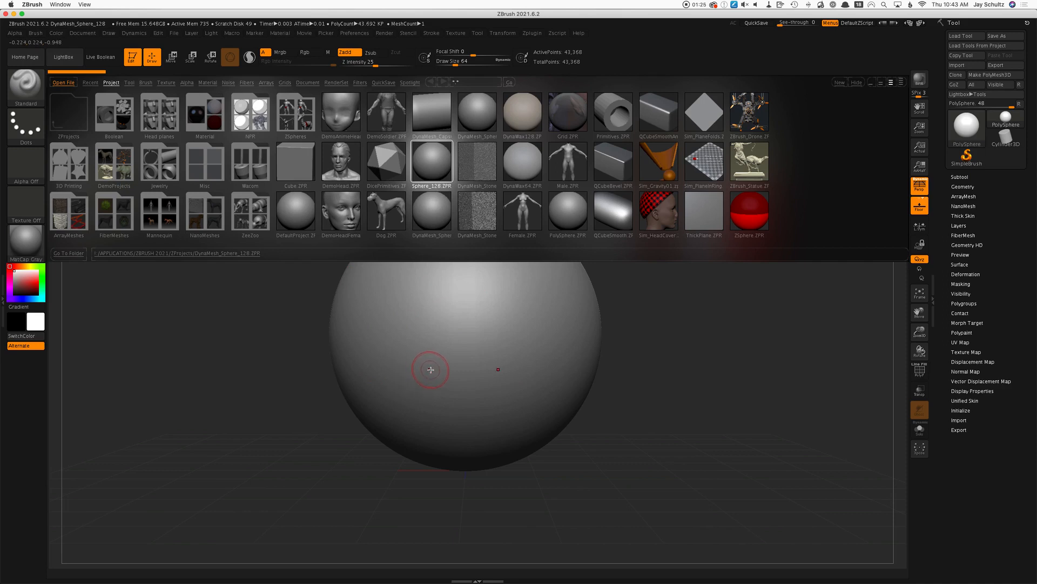
click(433, 215)
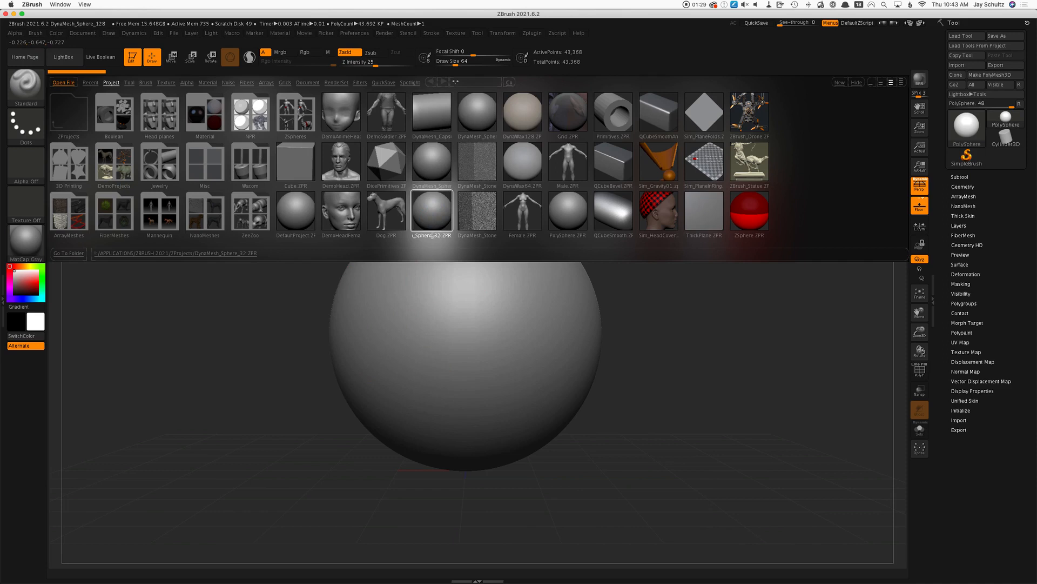
click(464, 111)
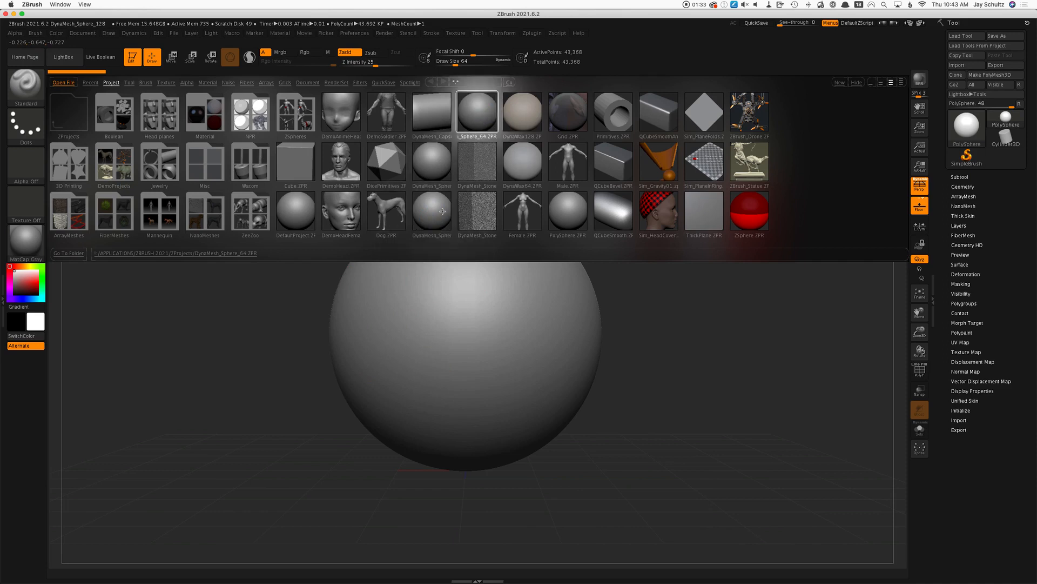
click(436, 168)
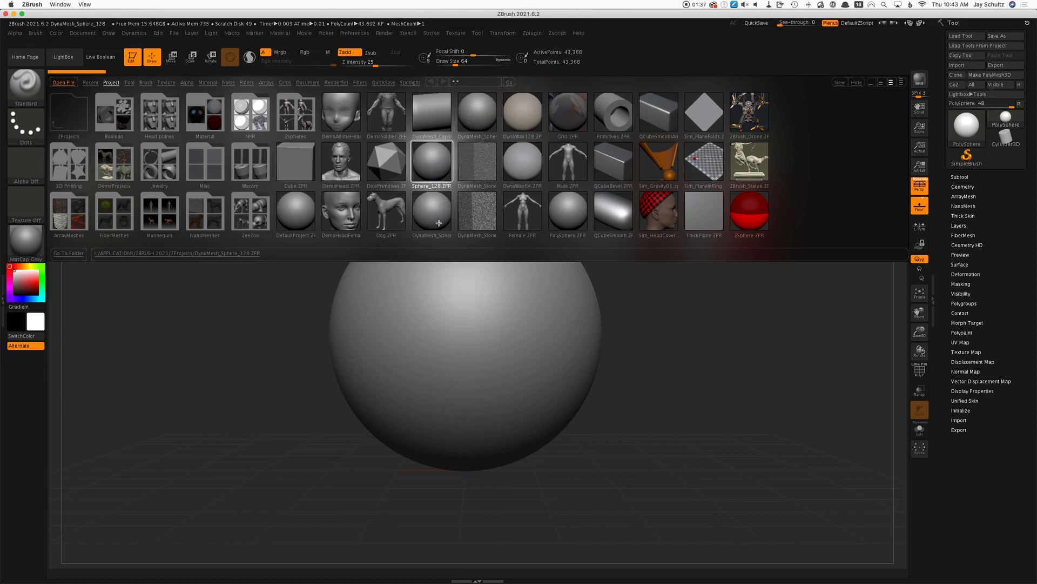
double_click(436, 166)
click(492, 186)
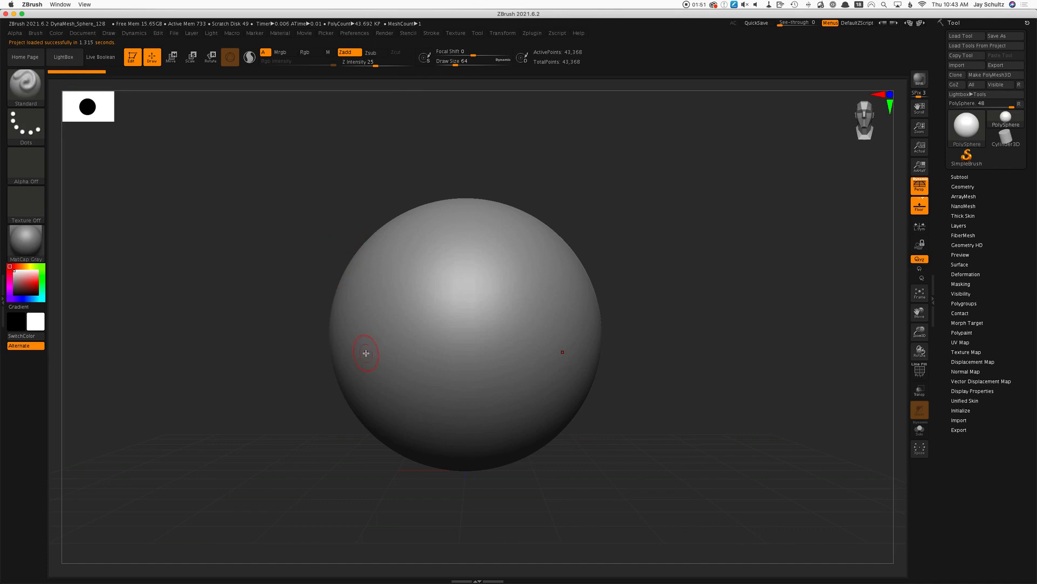
Find the X symmetry setting and toggle symmetry off and back on.
click(502, 33)
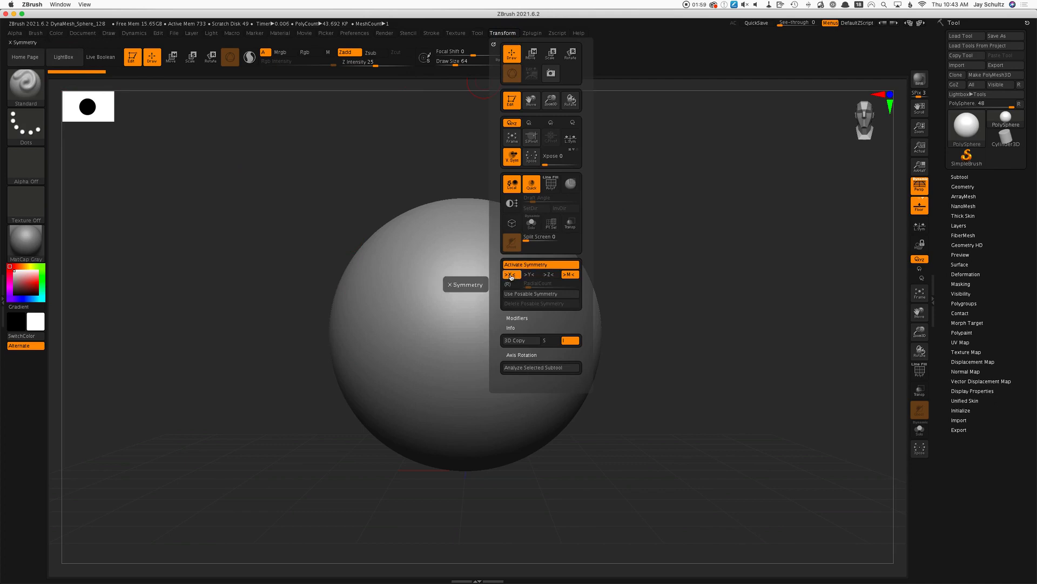
key(x)
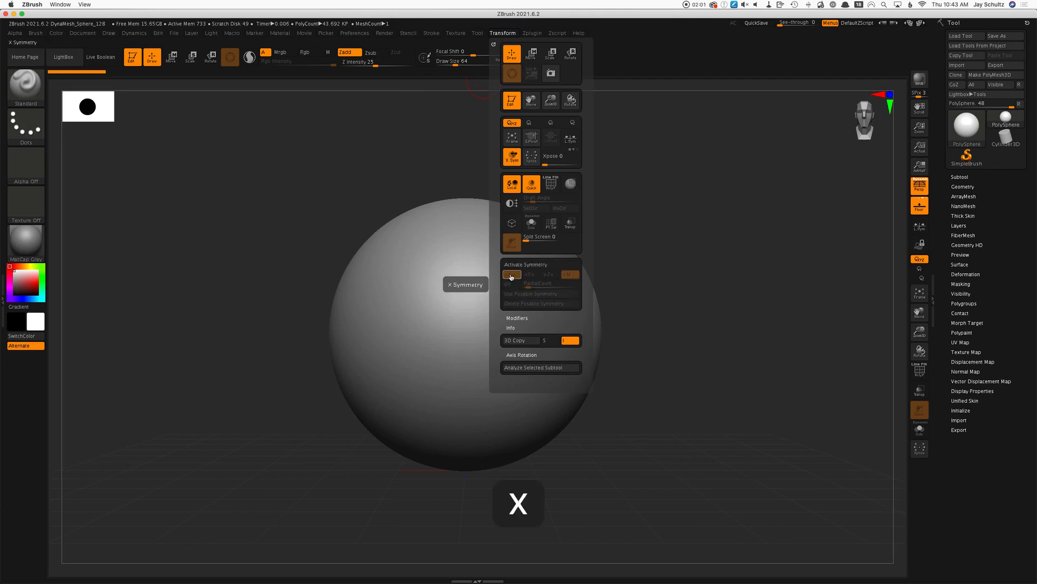
key(x)
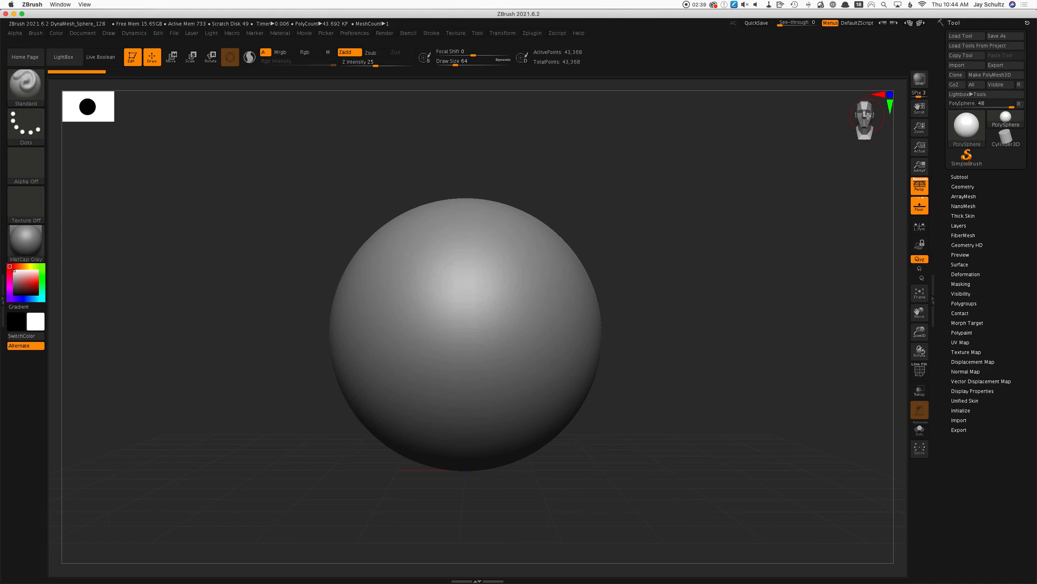
Enlarge the brush's draw size to about 445 and leave its focal shift at 0.
mouse_move(867, 115)
mouse_down()
mouse_move(859, 119)
mouse_move(876, 124)
mouse_move(867, 122)
mouse_up()
mouse_move(458, 65)
mouse_down()
mouse_move(473, 65)
mouse_move(455, 65)
mouse_up()
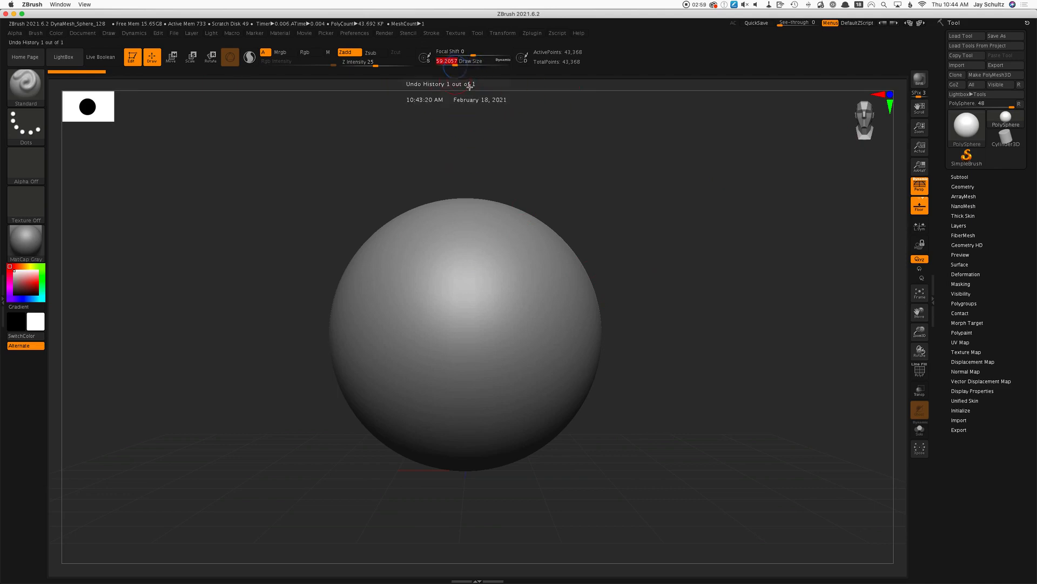
key(s)
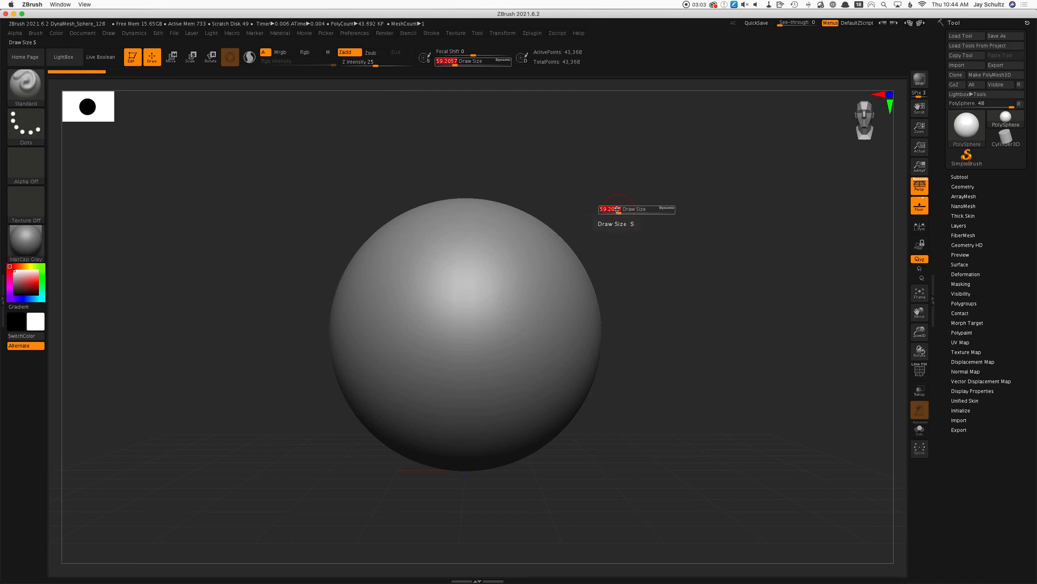
click(619, 209)
key(s)
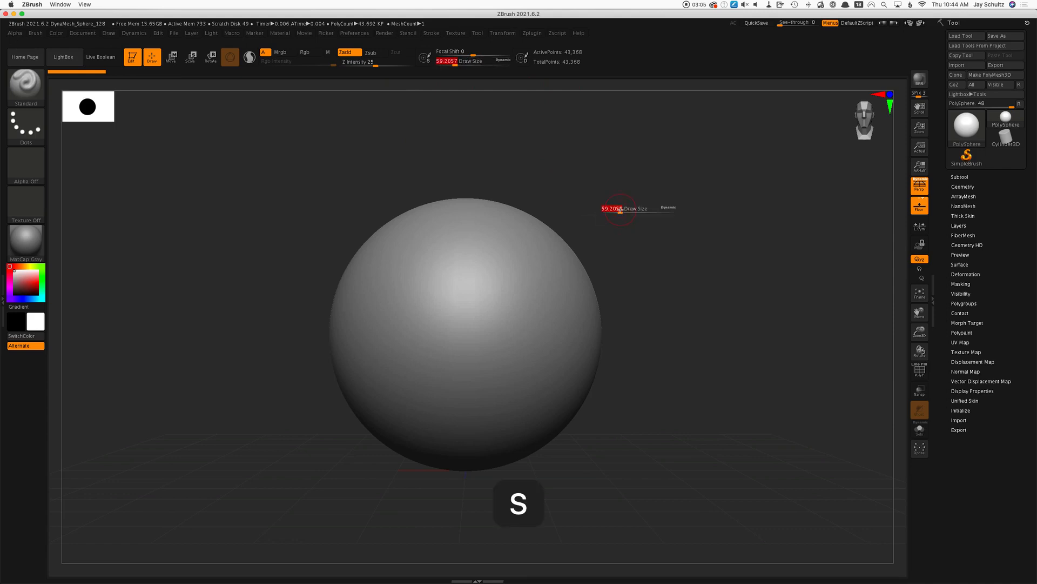
drag(621, 210, 648, 214)
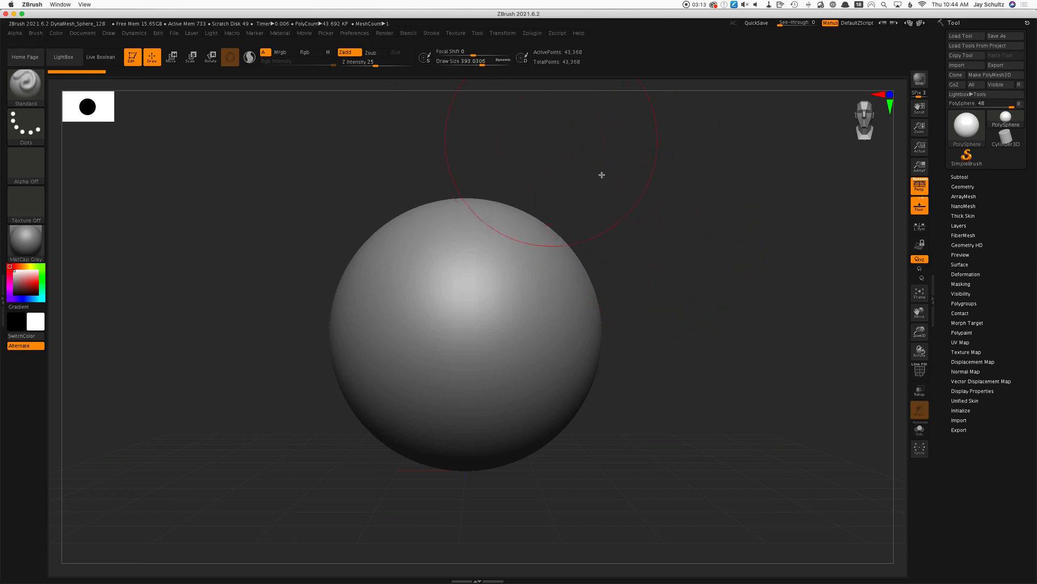
key(s)
drag(638, 251, 647, 252)
mouse_move(475, 55)
mouse_down()
mouse_move(491, 56)
mouse_move(463, 56)
mouse_move(473, 58)
mouse_up()
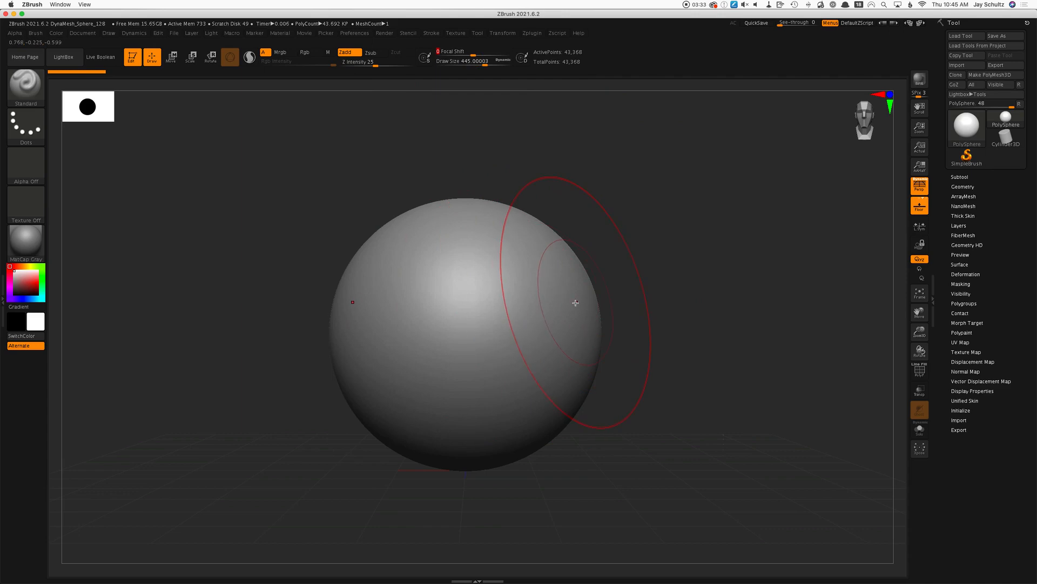
Choose the Move brush from the sculpting brushes starting with M.
click(31, 85)
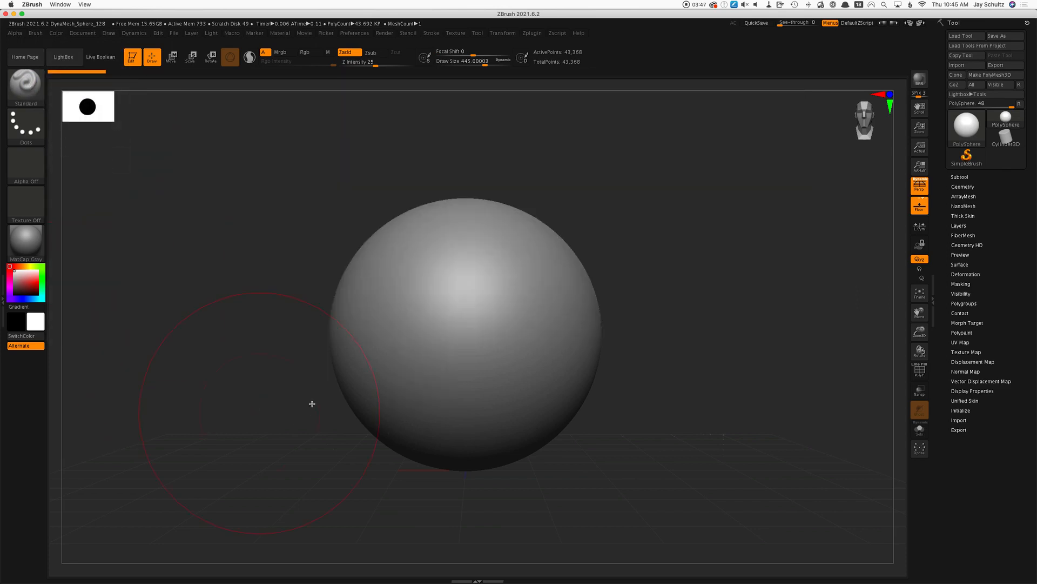
key(b)
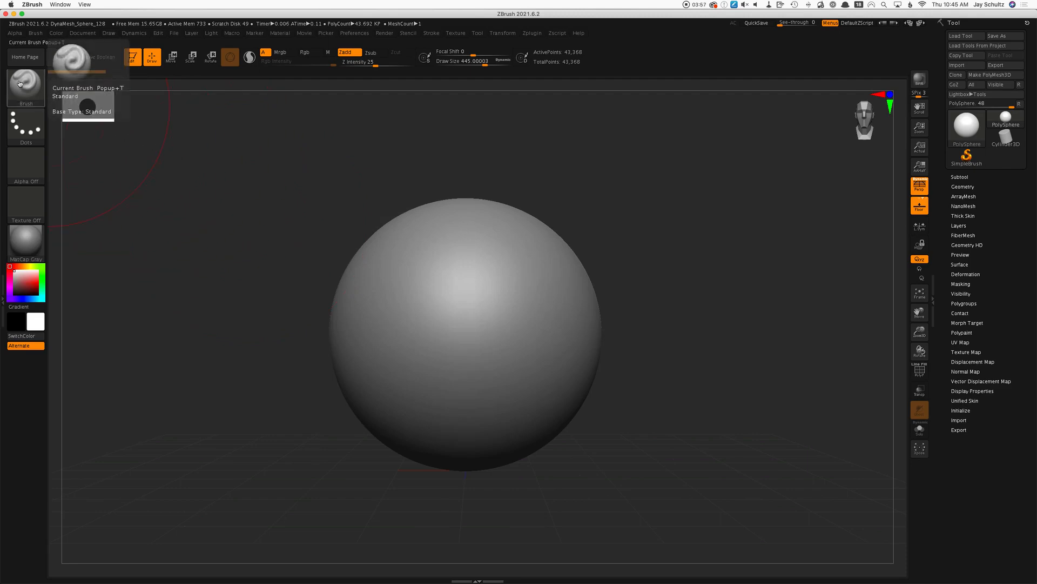
key(b)
key(m)
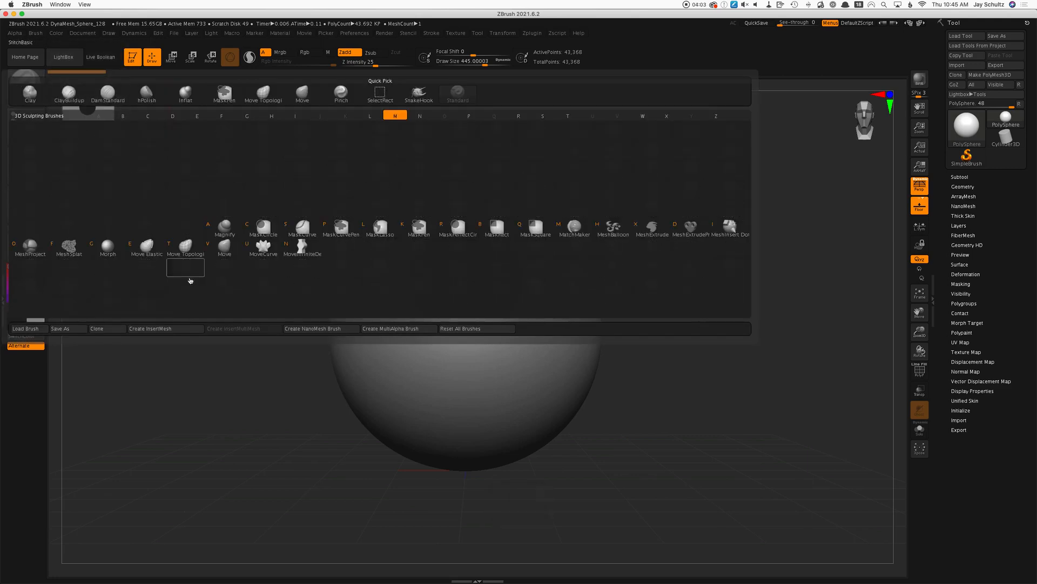
click(226, 248)
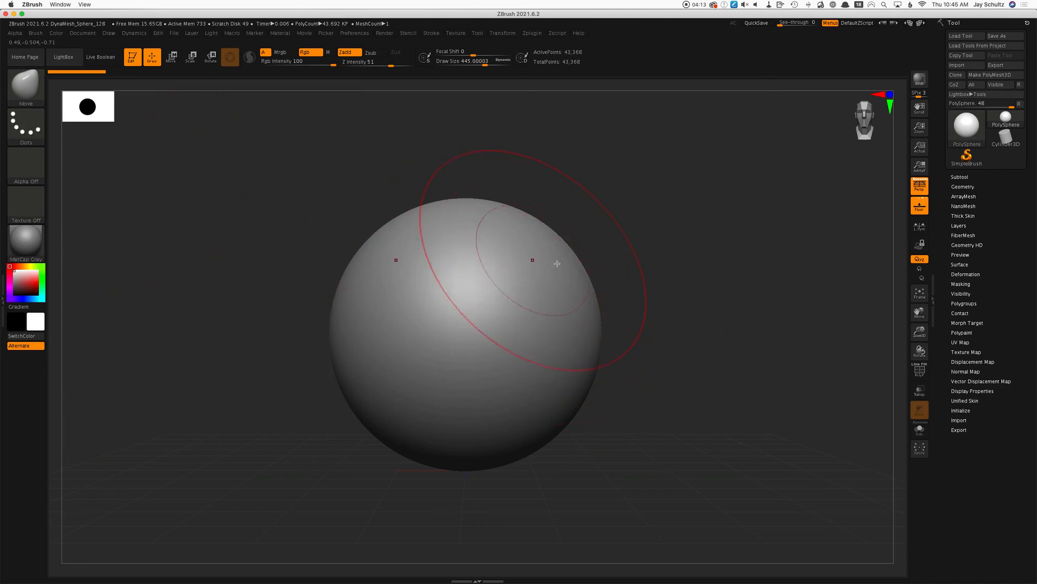
Push the sphere's upper sides inward, raise the draw size to about 989, and squeeze both sides into a narrow form.
mouse_move(580, 266)
mouse_down()
mouse_move(708, 250)
mouse_move(598, 274)
mouse_move(761, 263)
mouse_move(494, 255)
mouse_move(520, 240)
mouse_move(512, 241)
mouse_move(546, 241)
mouse_move(533, 245)
mouse_up()
key(s)
drag(581, 269, 606, 270)
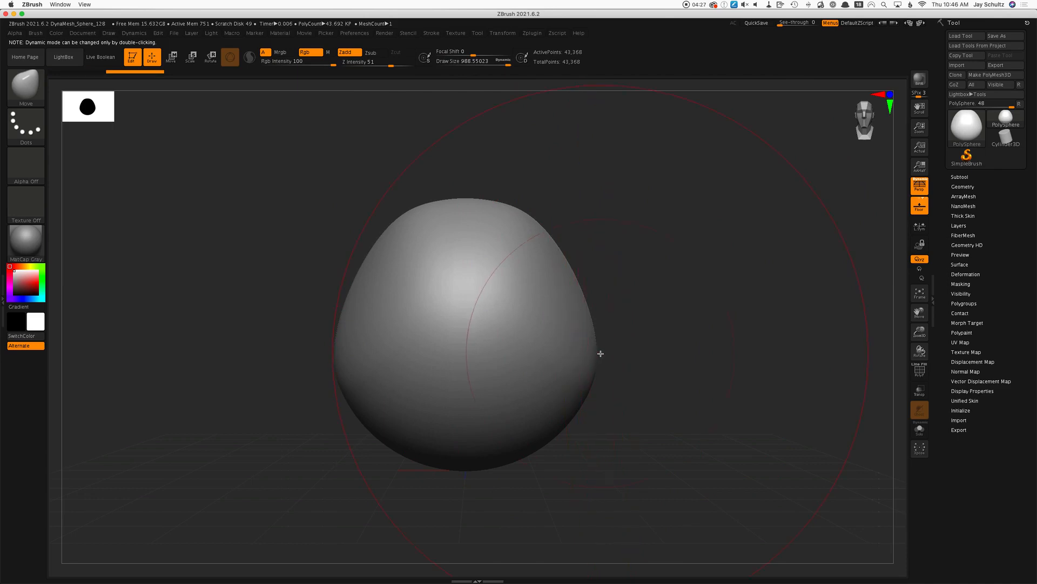
drag(598, 353, 409, 345)
shift+drag(600, 380, 555, 386)
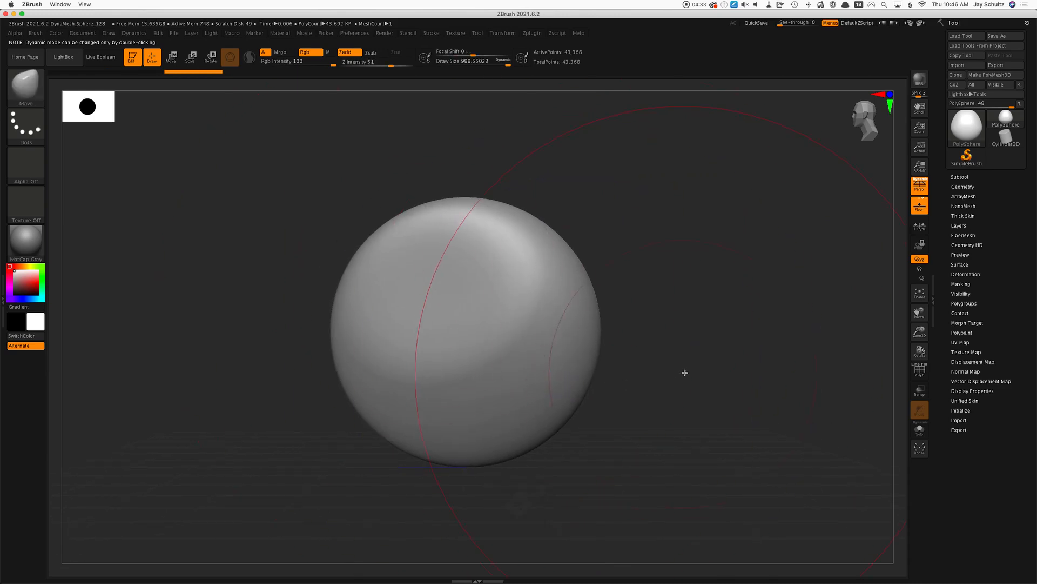
key(super+z)
key(super+z)
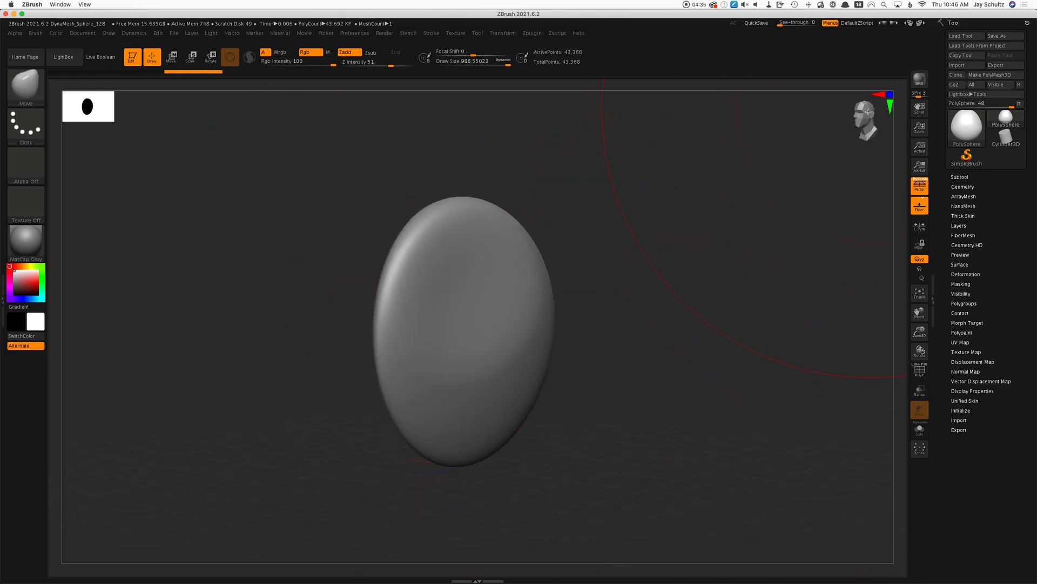
key(super+z)
mouse_move(874, 118)
mouse_down()
mouse_move(834, 127)
mouse_move(856, 119)
mouse_up()
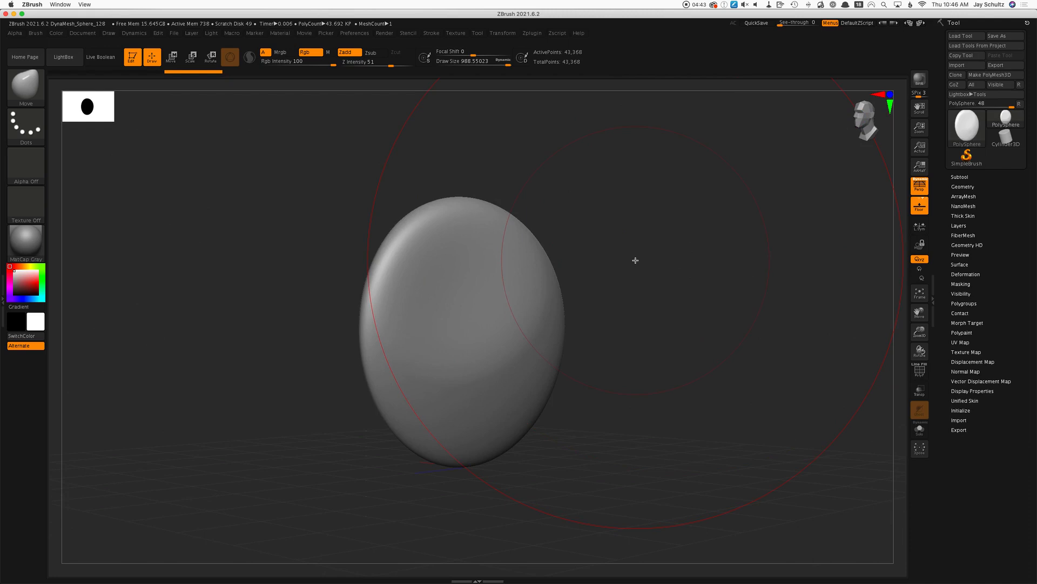
drag(699, 285, 723, 308)
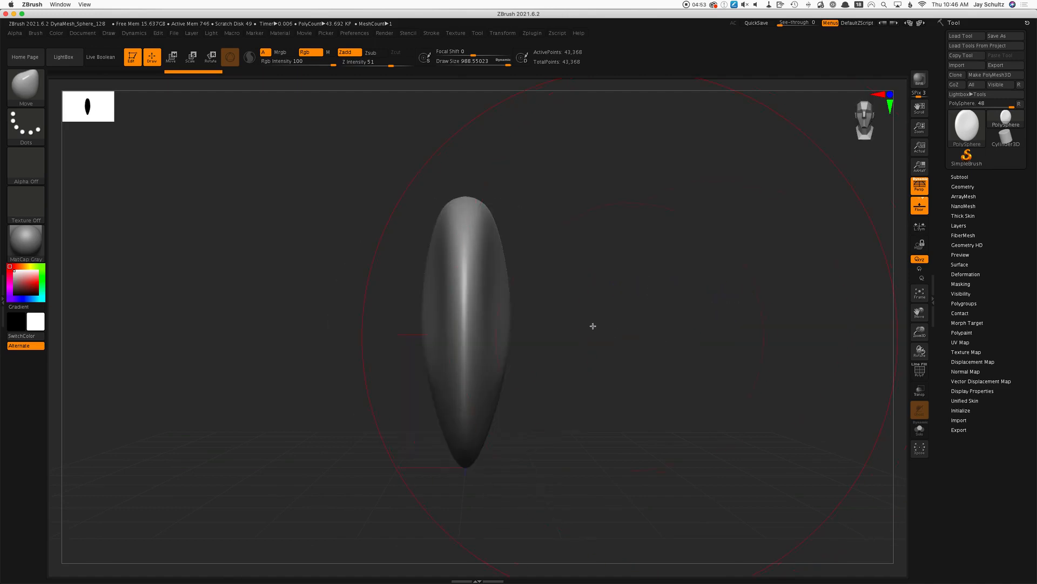
Set the draw size to about 753, slim the form's sides further from behind, and pull its top upward.
key(s)
drag(629, 321, 614, 328)
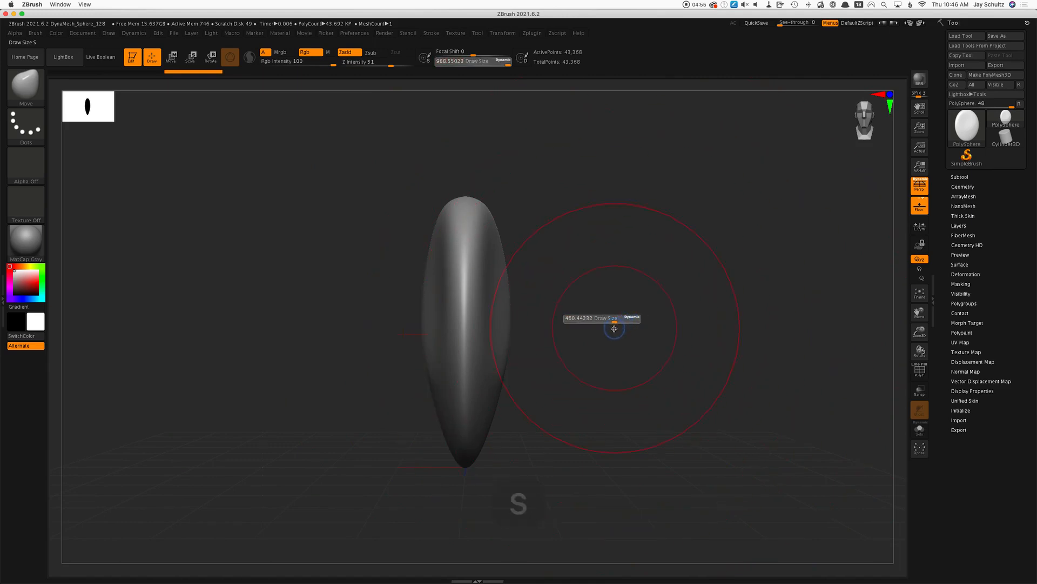
mouse_move(675, 278)
mouse_down()
mouse_move(660, 284)
mouse_move(736, 287)
mouse_move(713, 299)
mouse_move(731, 299)
mouse_move(558, 257)
mouse_move(526, 283)
mouse_move(591, 288)
mouse_up()
key(s)
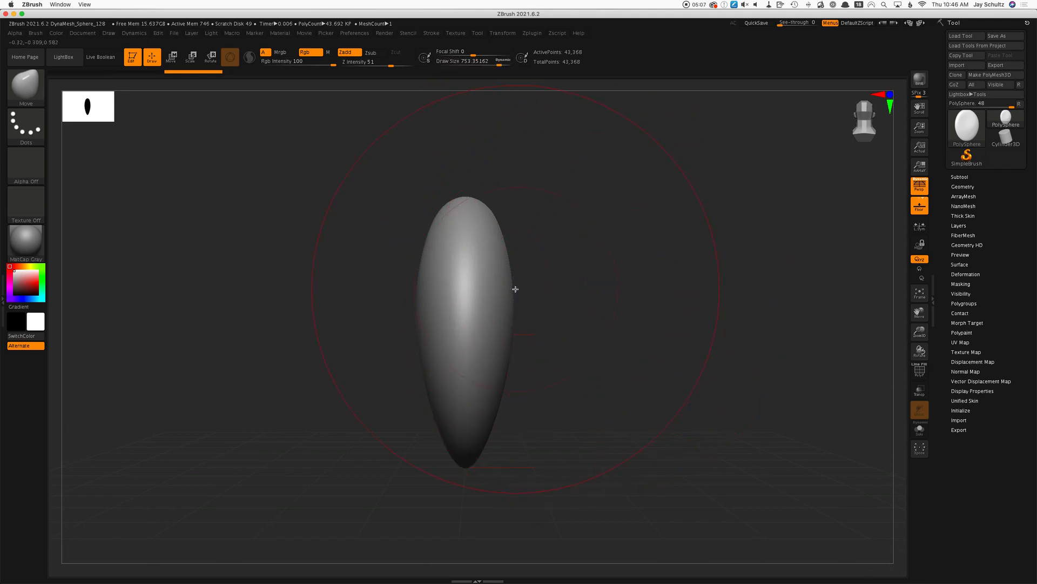
drag(496, 288, 419, 264)
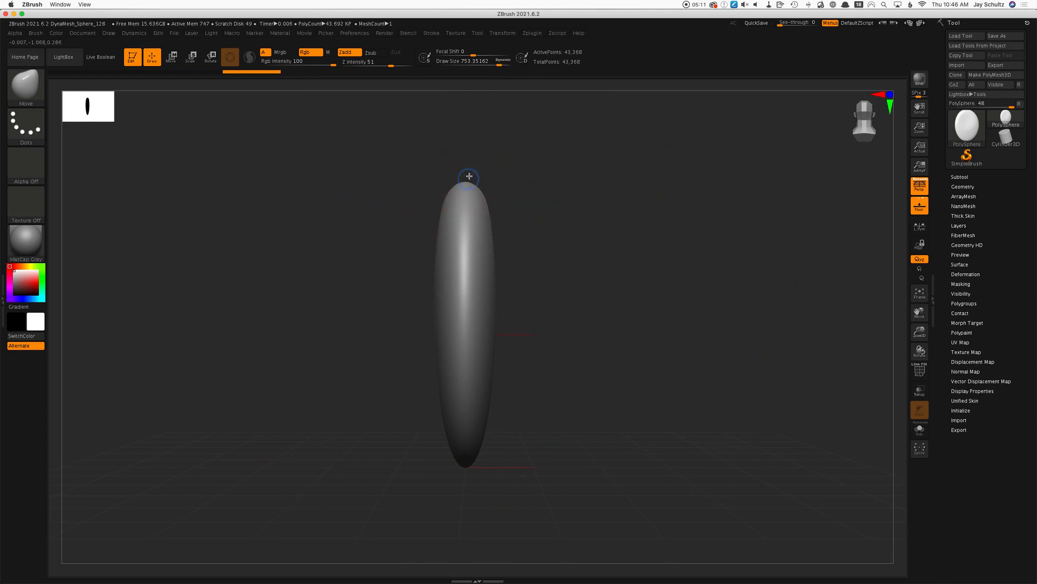
drag(470, 167, 569, 318)
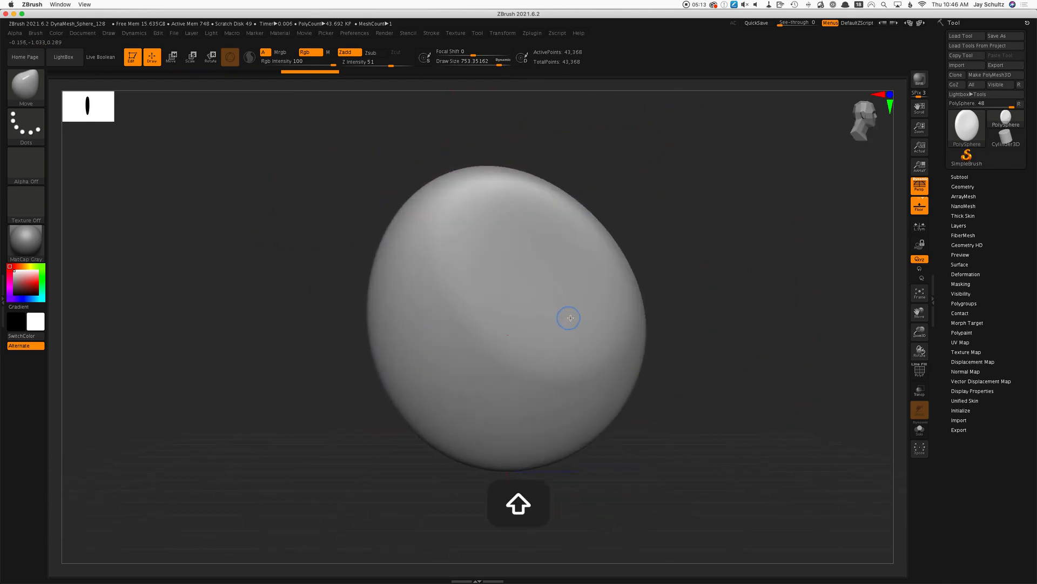
In side view, pull out the form's upper right bulge and, with draw size about 268, its lower right bulge.
key(s)
drag(712, 399, 704, 398)
mouse_move(614, 260)
mouse_down()
mouse_move(643, 252)
mouse_move(656, 229)
mouse_up()
key(s)
mouse_move(620, 401)
mouse_down()
mouse_move(611, 401)
mouse_move(670, 424)
mouse_move(661, 417)
mouse_up()
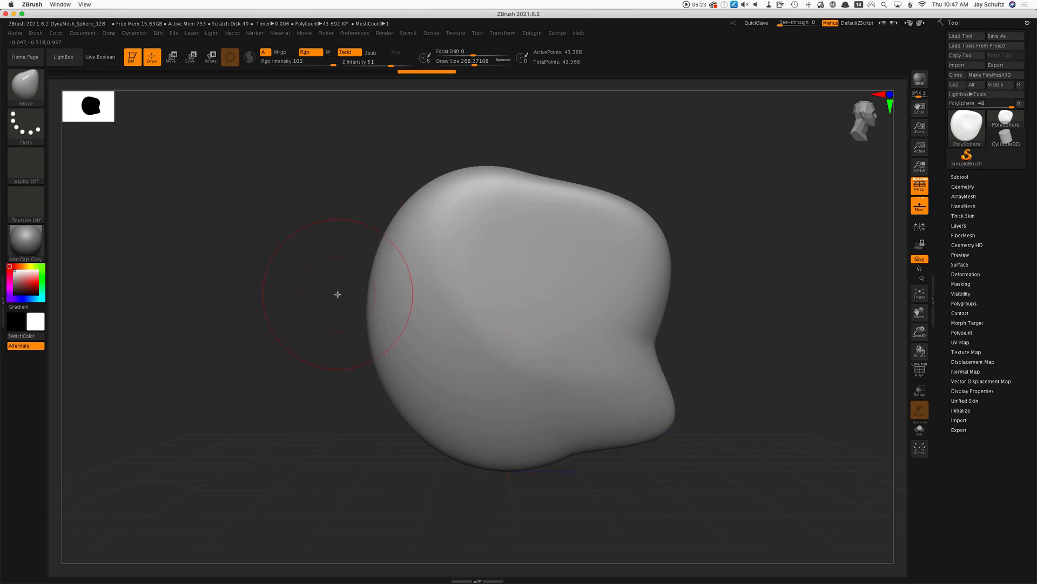
Set the draw size to about 372, pull the form's upper left side outward and push its lower left side inward.
key(s)
mouse_move(364, 274)
mouse_down()
mouse_move(328, 262)
mouse_move(356, 265)
mouse_up()
drag(384, 226, 364, 220)
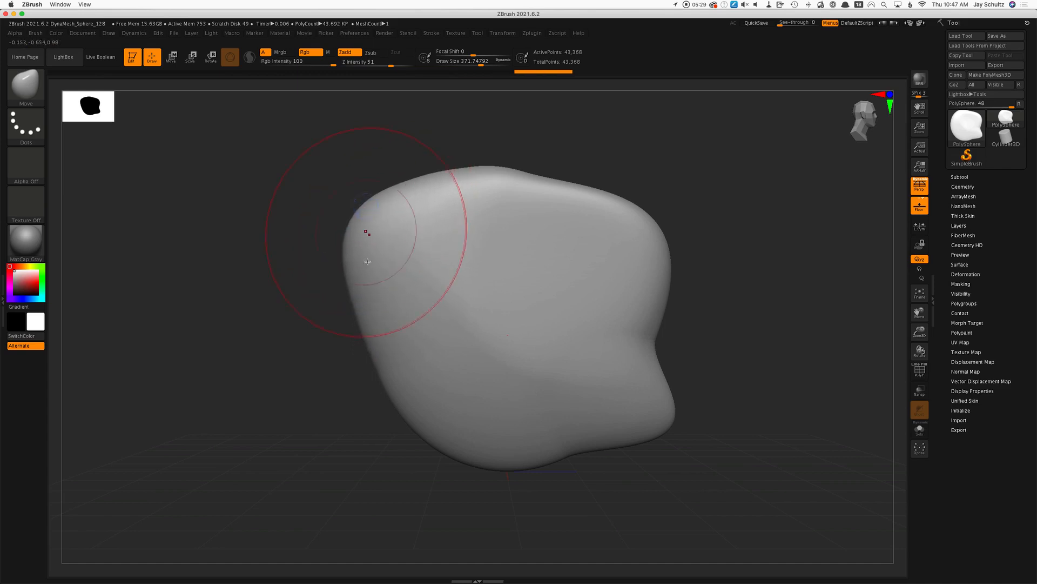
mouse_move(371, 371)
mouse_down()
mouse_move(310, 416)
mouse_move(393, 393)
mouse_up()
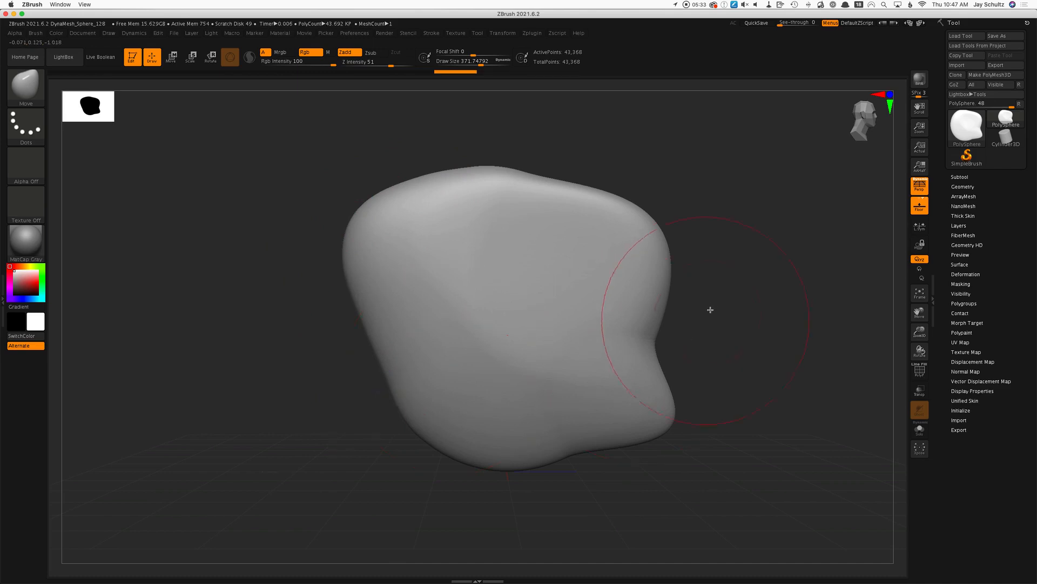
Set the draw size to 1000 and undo the last stroke on the form.
key(s)
mouse_move(707, 317)
mouse_down()
mouse_move(745, 312)
mouse_move(740, 351)
mouse_move(778, 343)
mouse_move(765, 347)
mouse_up()
key(z)
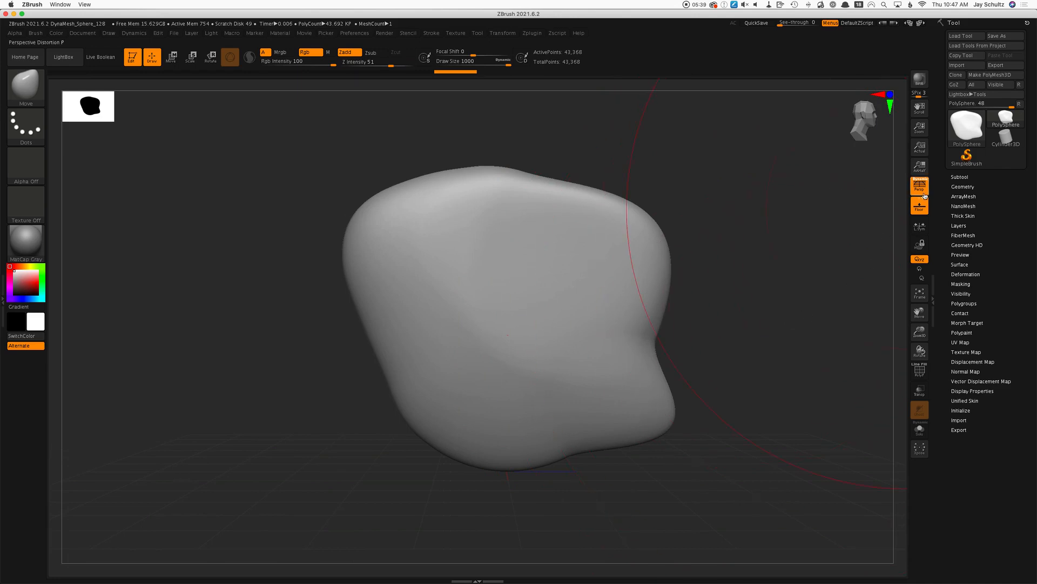
drag(920, 127, 919, 125)
key(super+z)
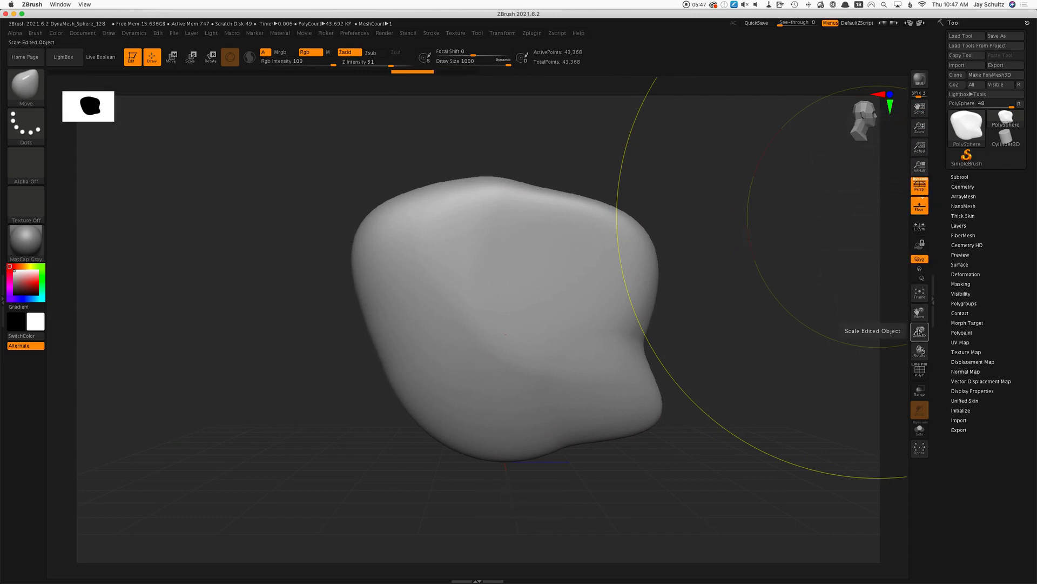
Set the draw size to about 559 and pull the form's upper right corner outward in side view.
drag(919, 332, 924, 323)
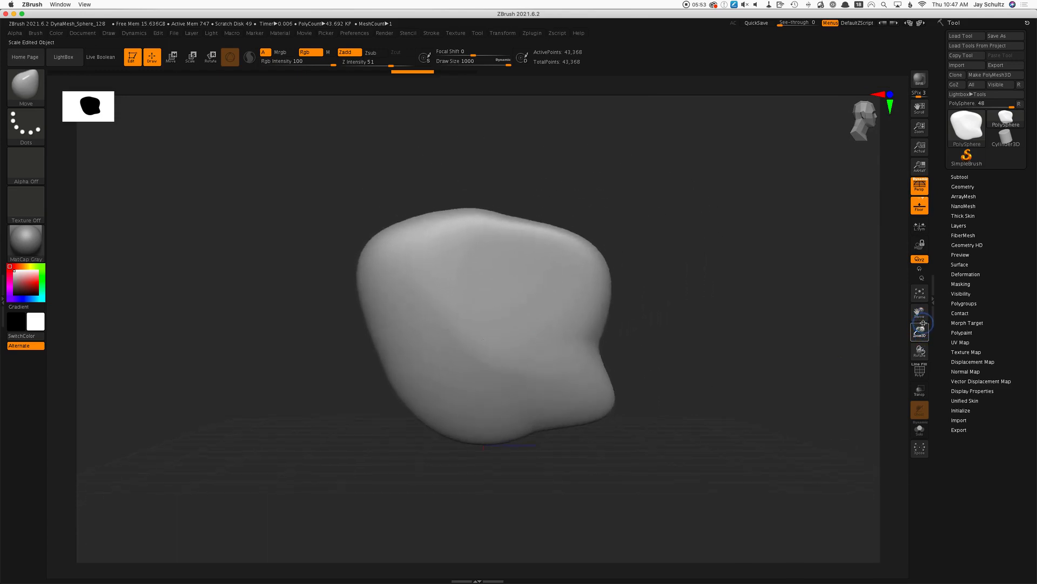
mouse_move(781, 282)
ctrl+right_down()
mouse_move(787, 289)
mouse_move(711, 291)
mouse_move(735, 290)
ctrl+right_up()
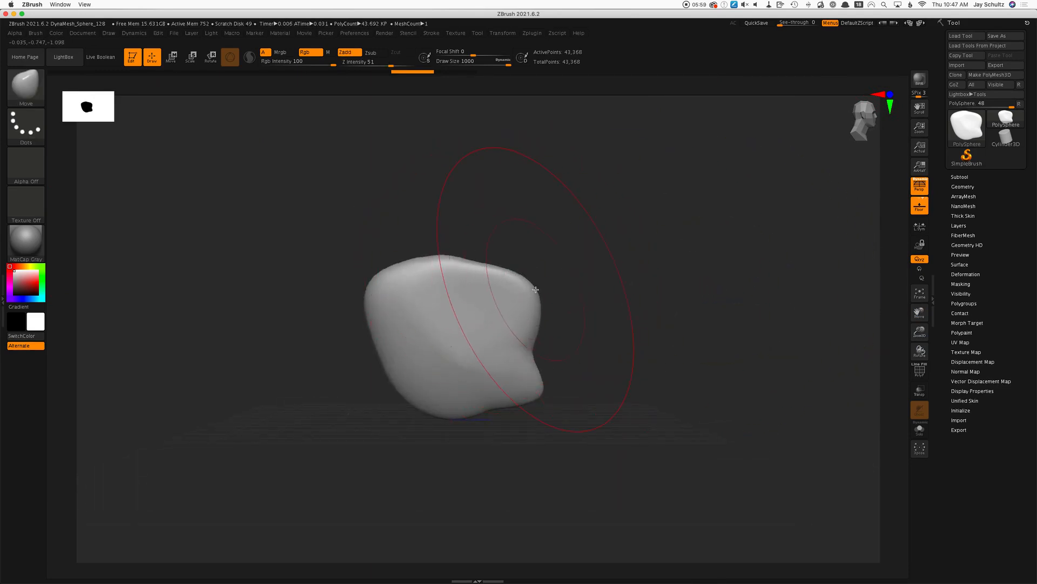
key(s)
mouse_move(535, 289)
mouse_down()
mouse_move(505, 290)
mouse_move(552, 289)
mouse_up()
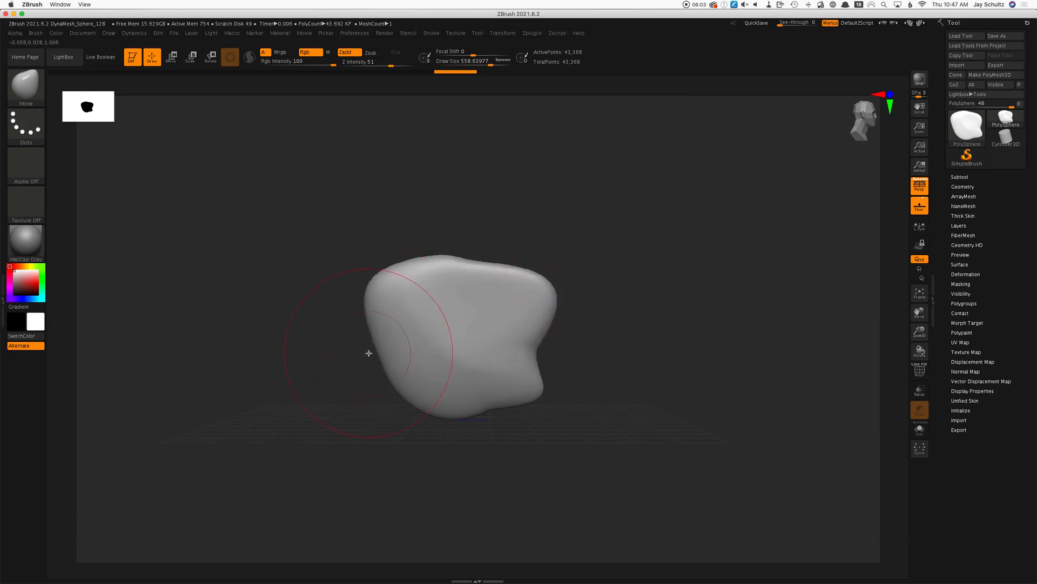
With draw size 1000, stretch the form's left end far outward and pull out its lower right corner.
key(s)
mouse_move(351, 323)
mouse_down()
mouse_move(375, 323)
mouse_move(286, 326)
mouse_up()
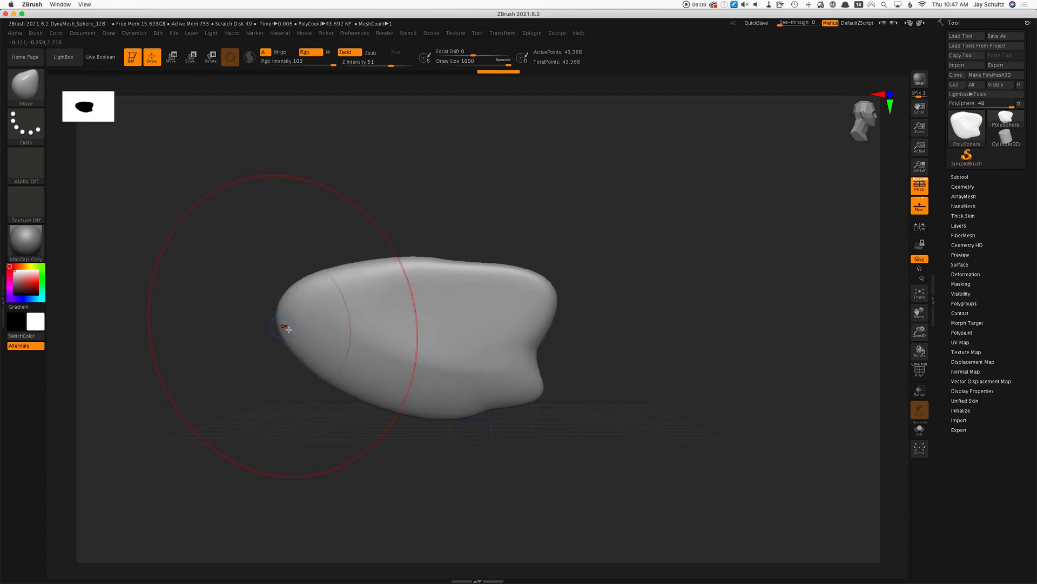
drag(528, 398, 556, 400)
With draw size about 648, notch the right edge, pinch the middle from above and below, and raise the upper right tip into a fish-tail shape.
key(s)
drag(549, 348, 521, 326)
drag(397, 413, 403, 381)
drag(310, 370, 308, 394)
drag(411, 258, 419, 291)
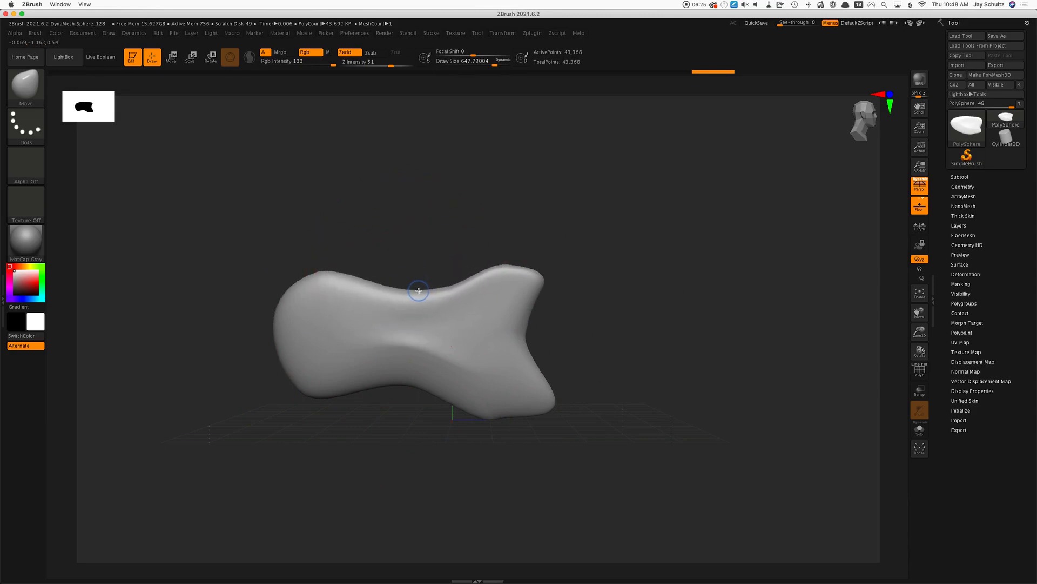
drag(542, 275, 532, 254)
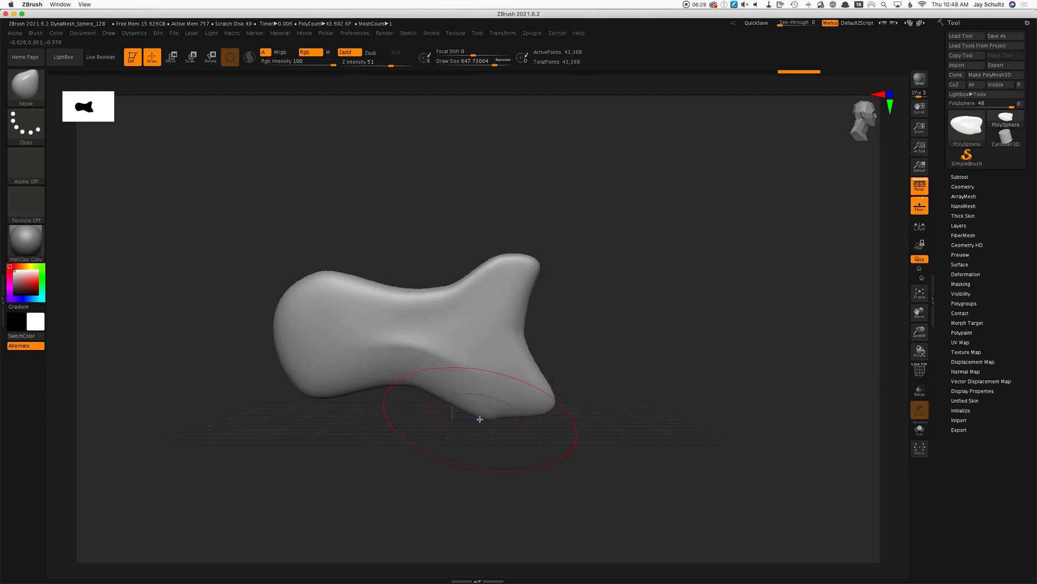
Set the draw size to about 559, pull the tail's notch outward, and push the underside near the tail upward.
mouse_move(432, 429)
mouse_down()
mouse_move(500, 456)
mouse_move(456, 456)
mouse_up()
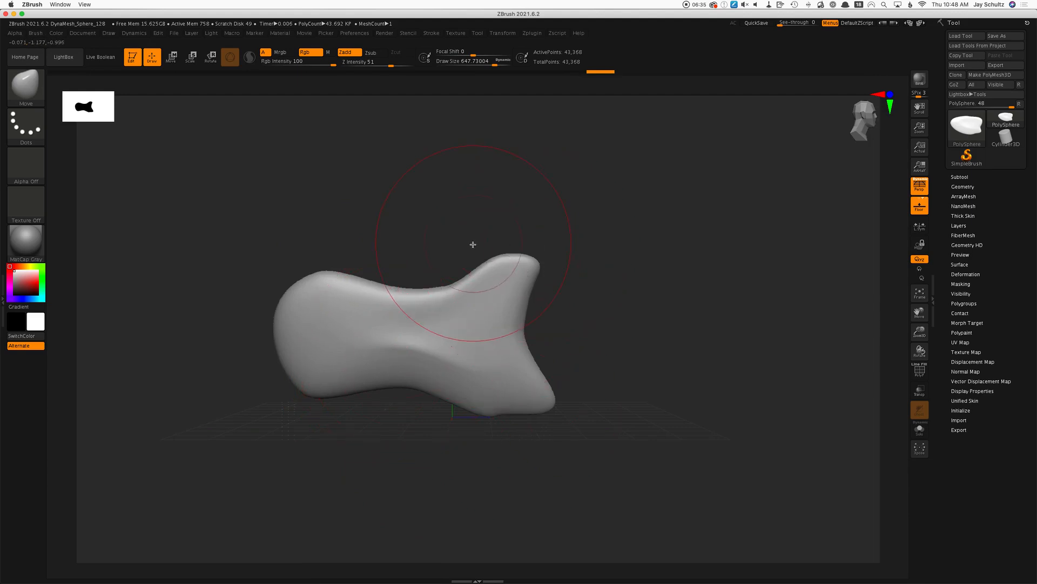
key(s)
drag(643, 355, 655, 357)
drag(507, 326, 538, 334)
mouse_move(527, 398)
mouse_down()
mouse_move(542, 419)
mouse_move(518, 383)
mouse_move(489, 413)
mouse_move(473, 409)
mouse_move(481, 380)
mouse_up()
key(s)
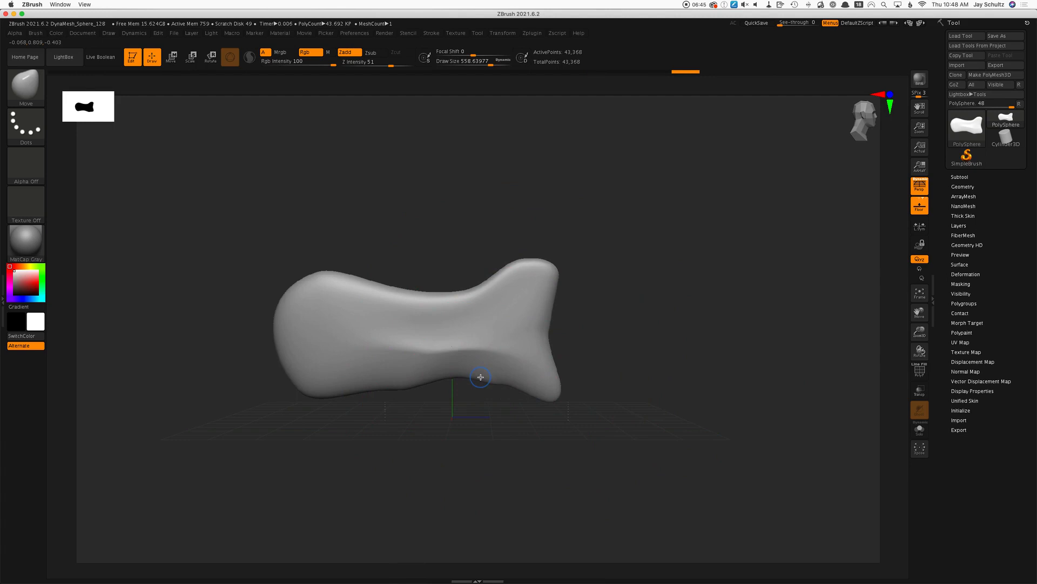
Pull the fish's belly slightly downward and extend the tail's notch and upper tip outward.
drag(379, 387, 376, 400)
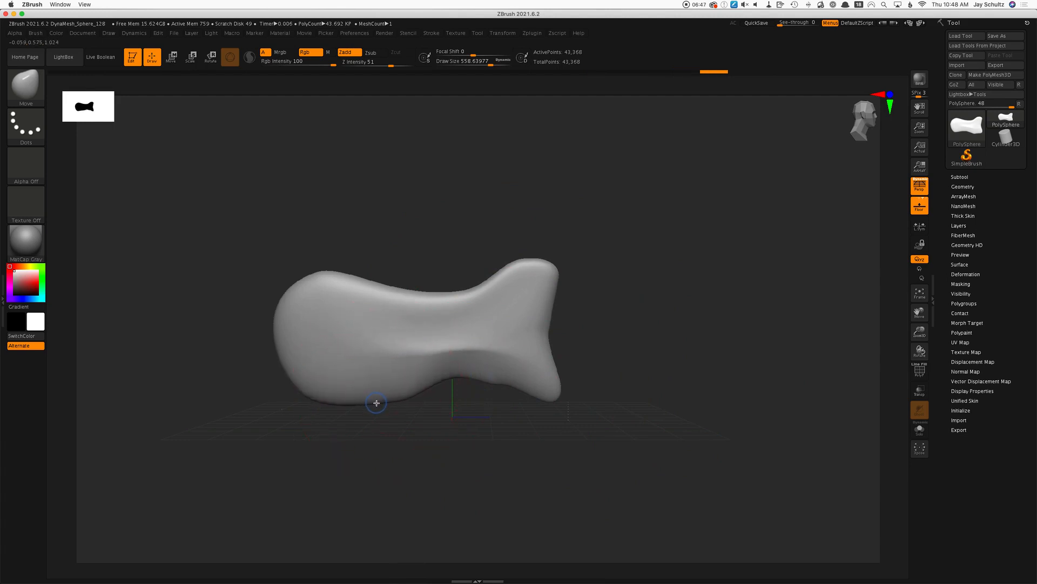
drag(546, 342, 556, 341)
drag(554, 278, 559, 277)
drag(564, 281, 534, 283)
From the front, set the draw size to about 393 and widen the lower part of the fish's head symmetrically.
drag(462, 479, 514, 475)
key(s)
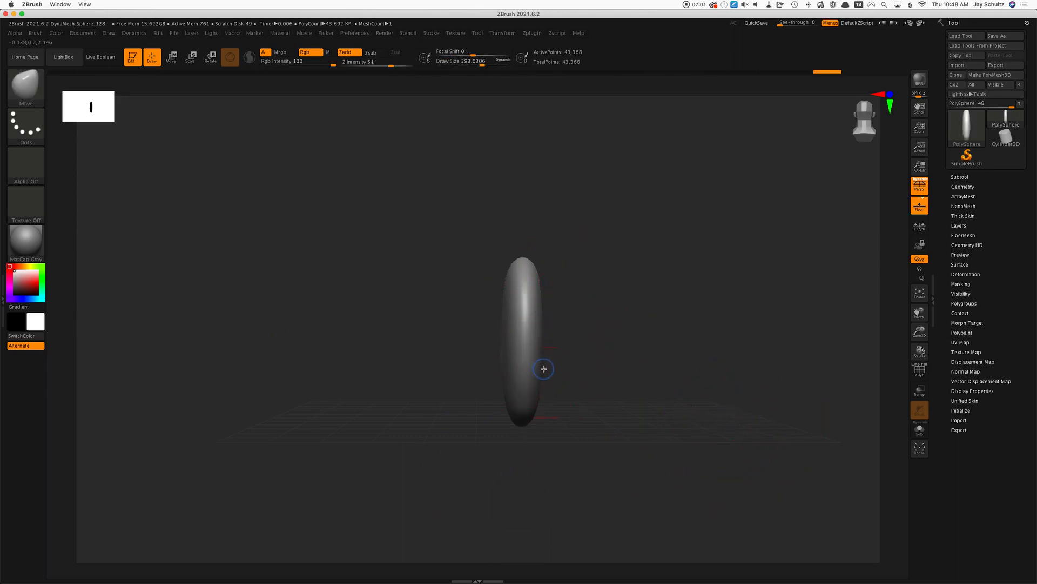
drag(552, 374, 688, 390)
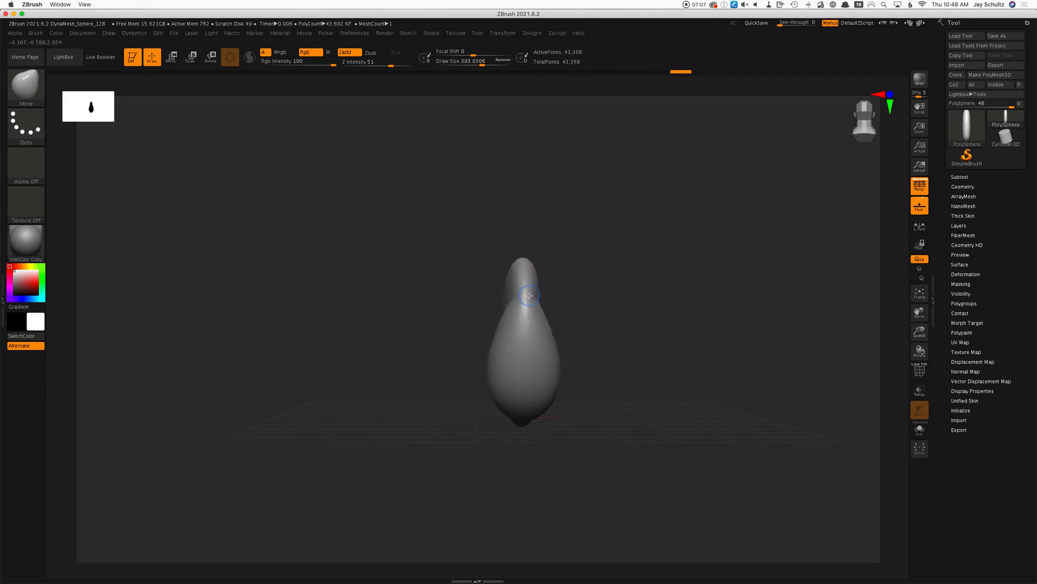
Examine the widened head and the slim body from the side, at an angle and from the front.
drag(641, 351, 609, 352)
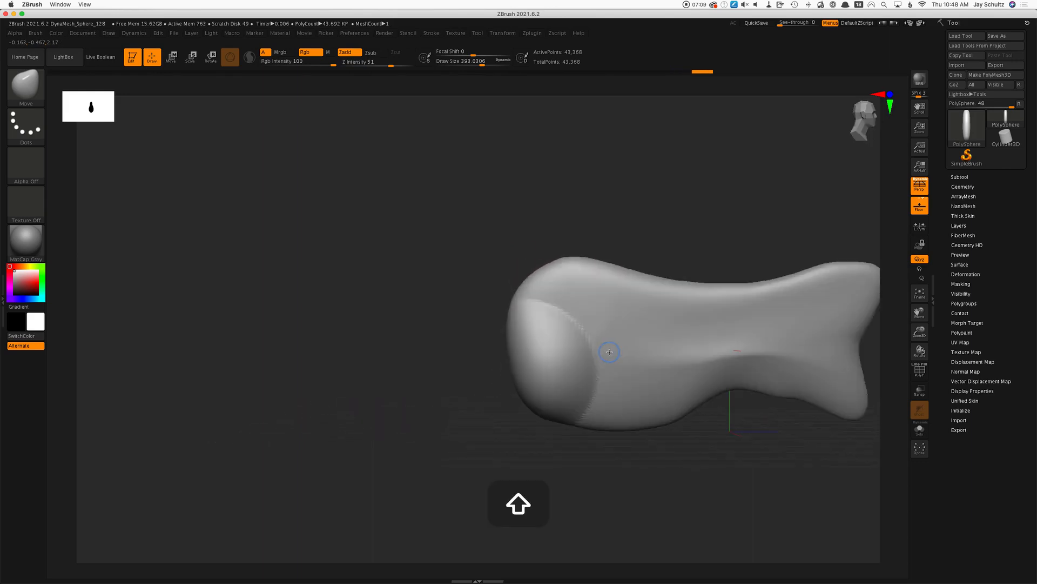
alt+drag(597, 204, 472, 195)
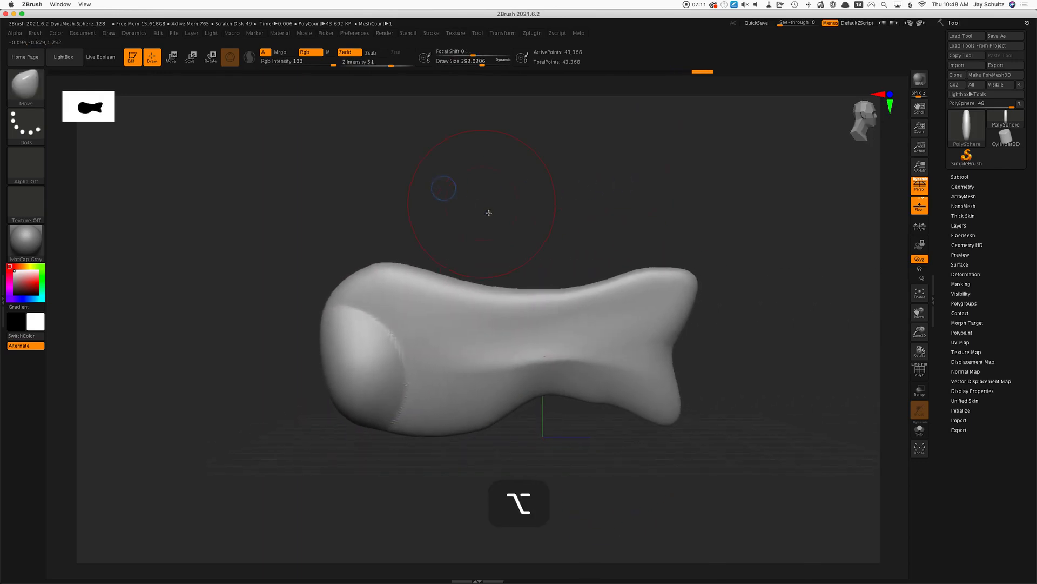
drag(609, 470, 621, 459)
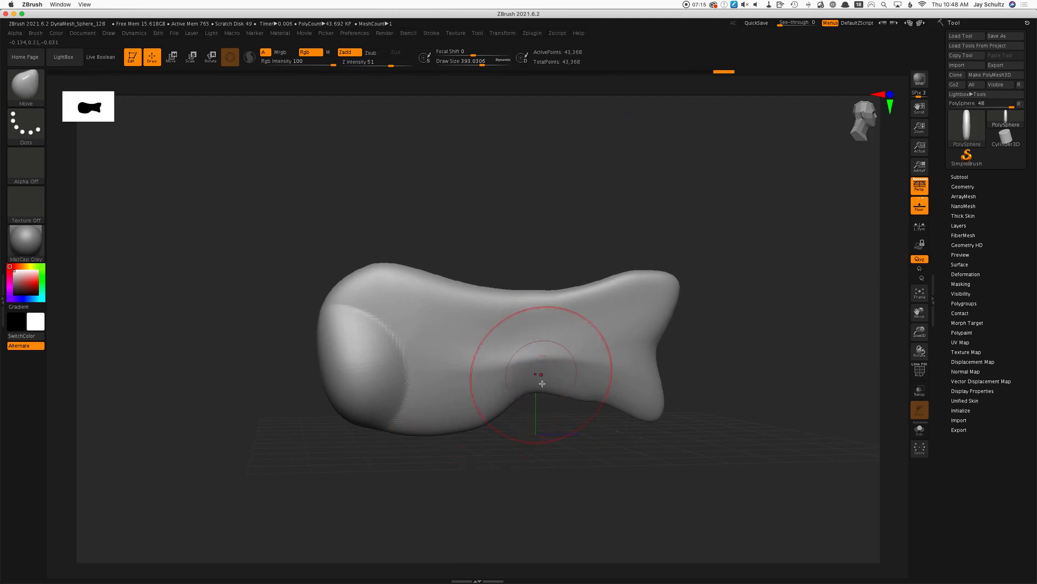
drag(542, 385, 594, 499)
mouse_move(534, 364)
shift+mouse_down()
mouse_move(455, 341)
mouse_move(561, 399)
shift+mouse_up()
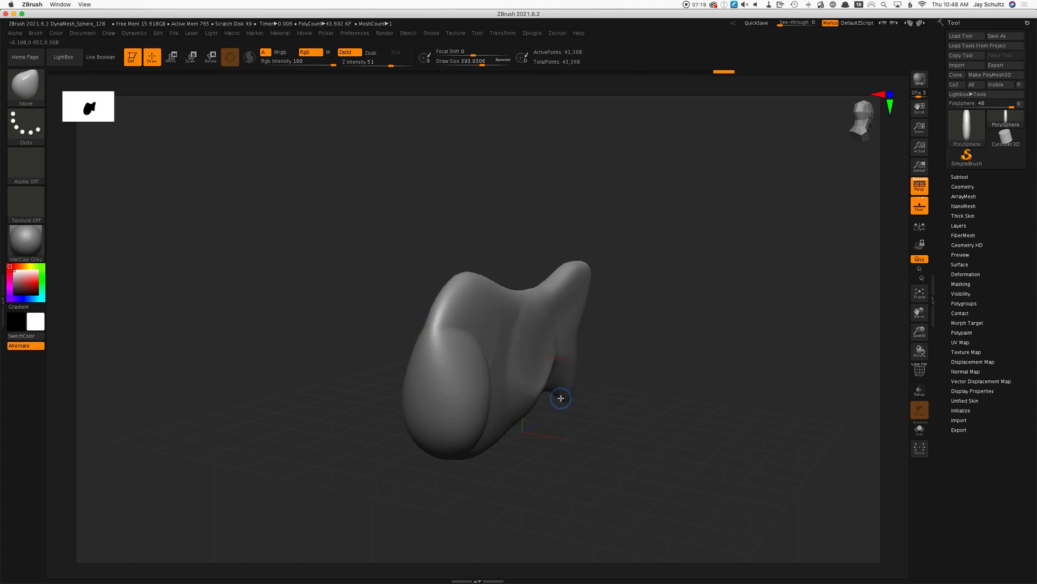
key(super+z)
key(super+z)
key(super+z)
key(super+z)
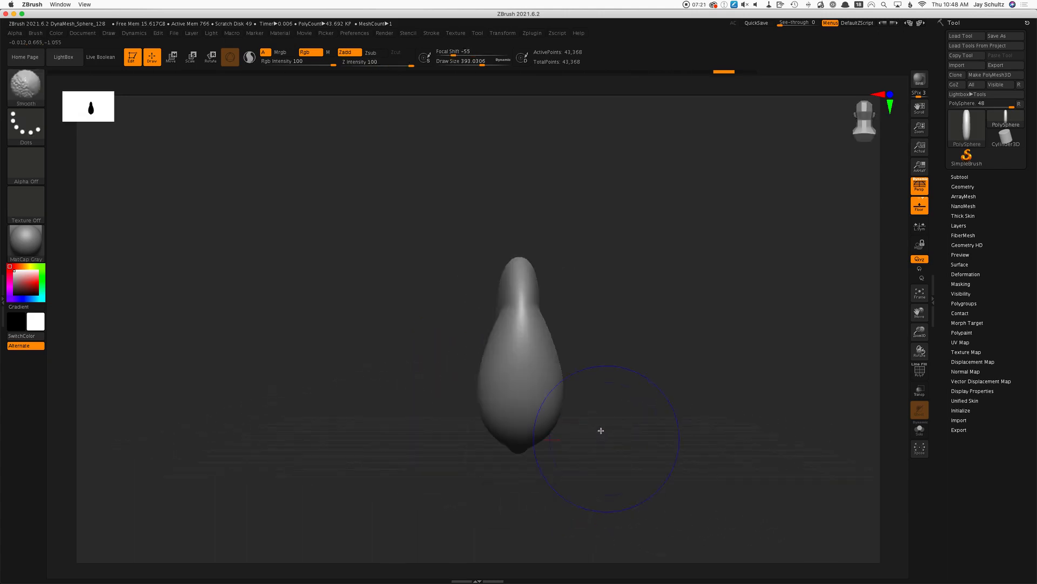
Slim the top of the head from the front at draw size about 262, and touch up the tail at about 293.
key(s)
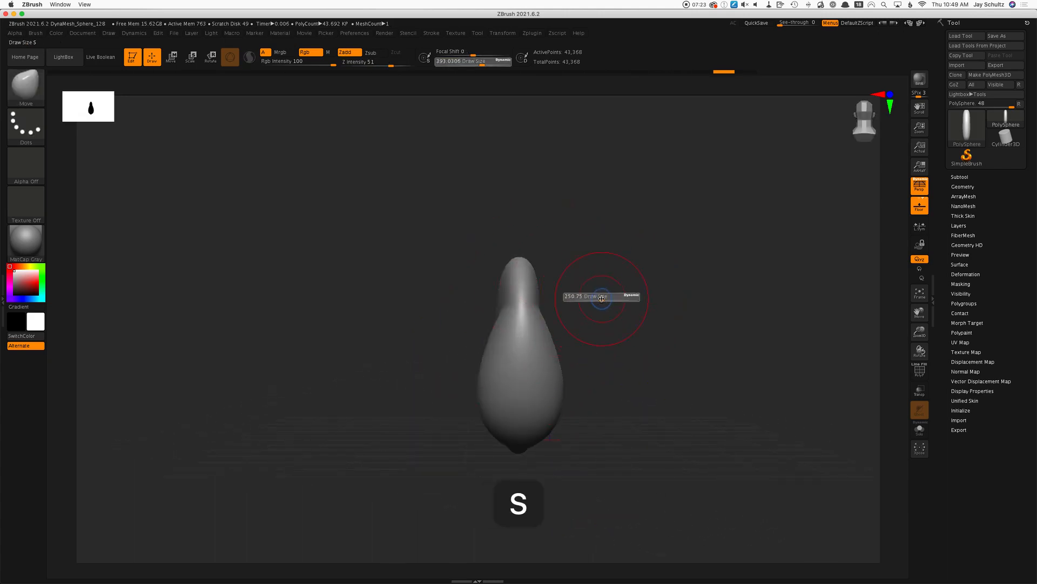
drag(616, 344, 612, 340)
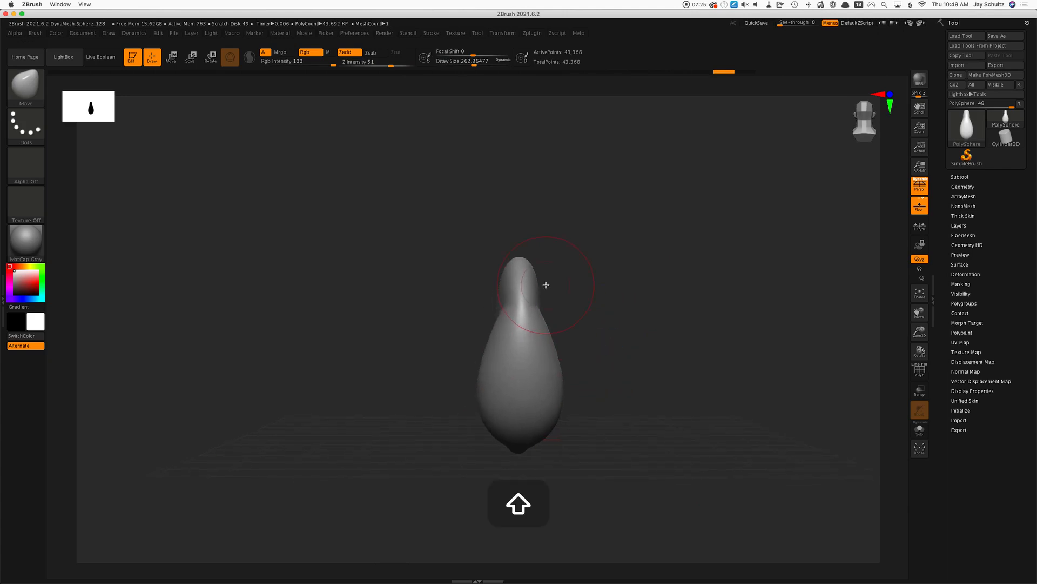
drag(533, 292, 526, 294)
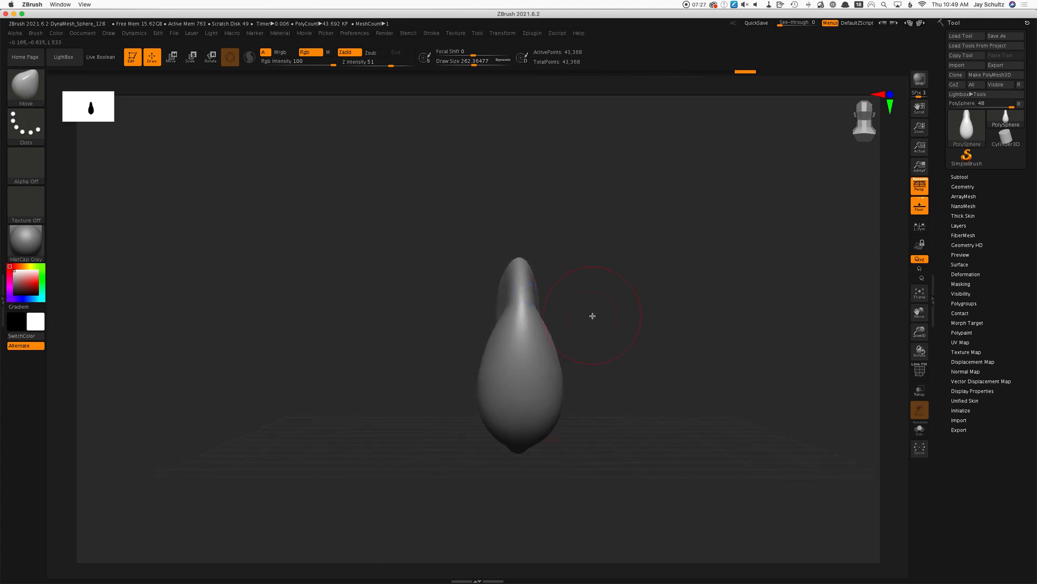
drag(593, 315, 603, 319)
key(s)
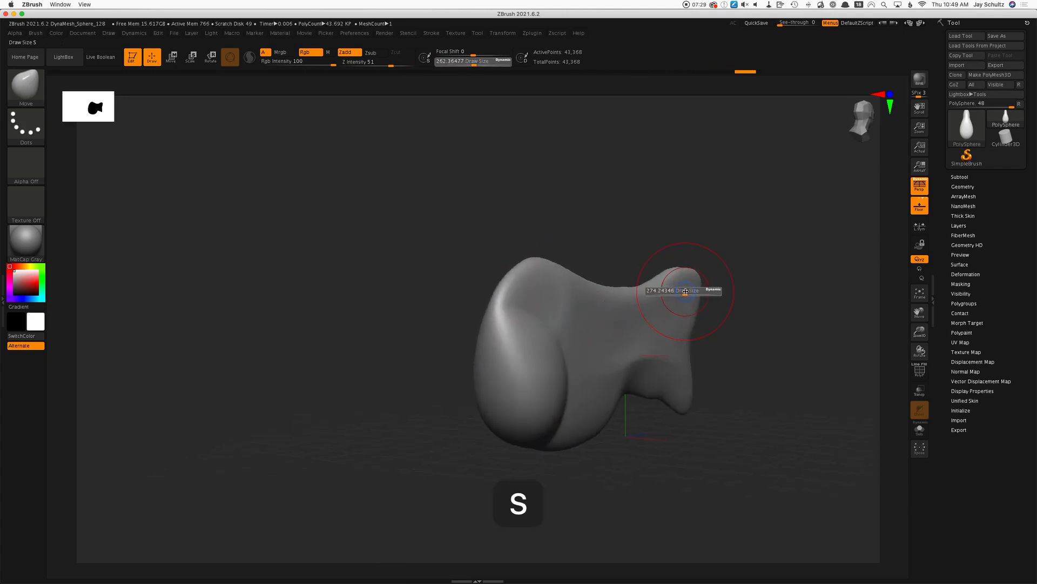
drag(684, 292, 686, 292)
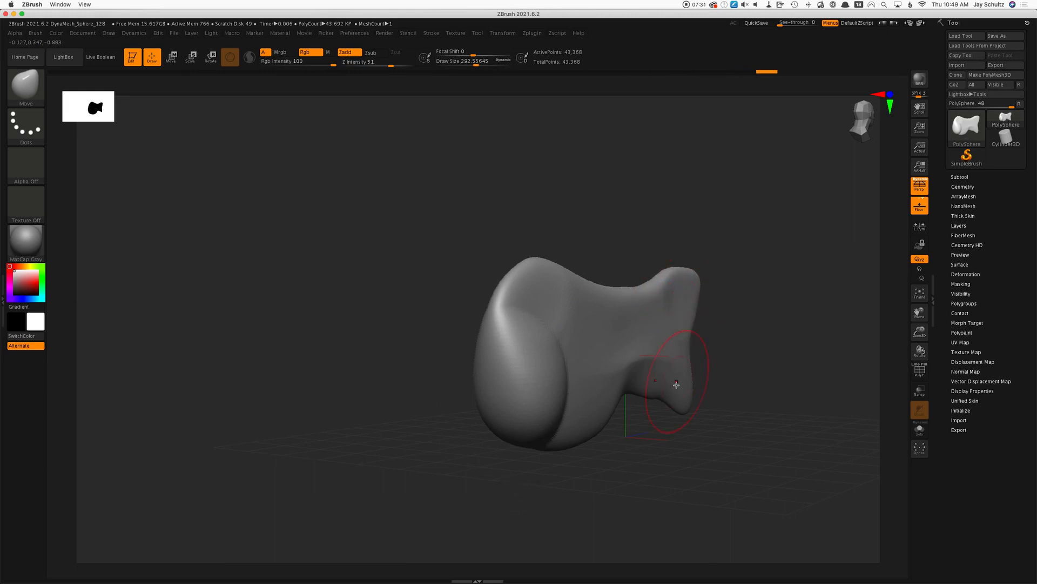
Set the draw size to about 484 and, in side view, push the back down just in front of the tail.
key(s)
drag(760, 390, 760, 390)
mouse_move(689, 443)
shift+mouse_down()
mouse_move(711, 444)
mouse_move(685, 452)
mouse_move(417, 424)
mouse_move(621, 400)
mouse_move(600, 392)
shift+mouse_up()
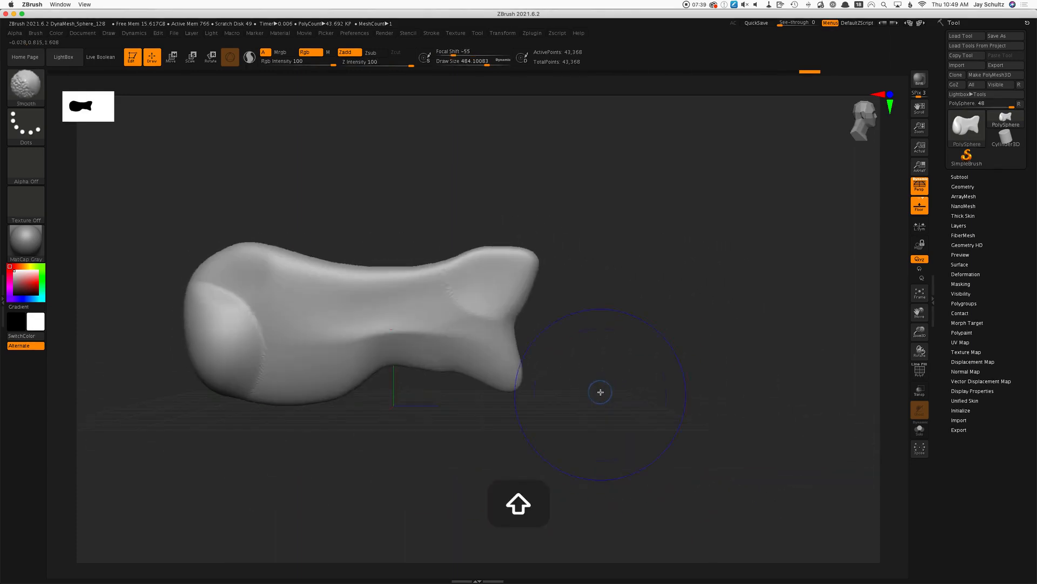
alt+drag(660, 375, 748, 372)
drag(488, 264, 491, 289)
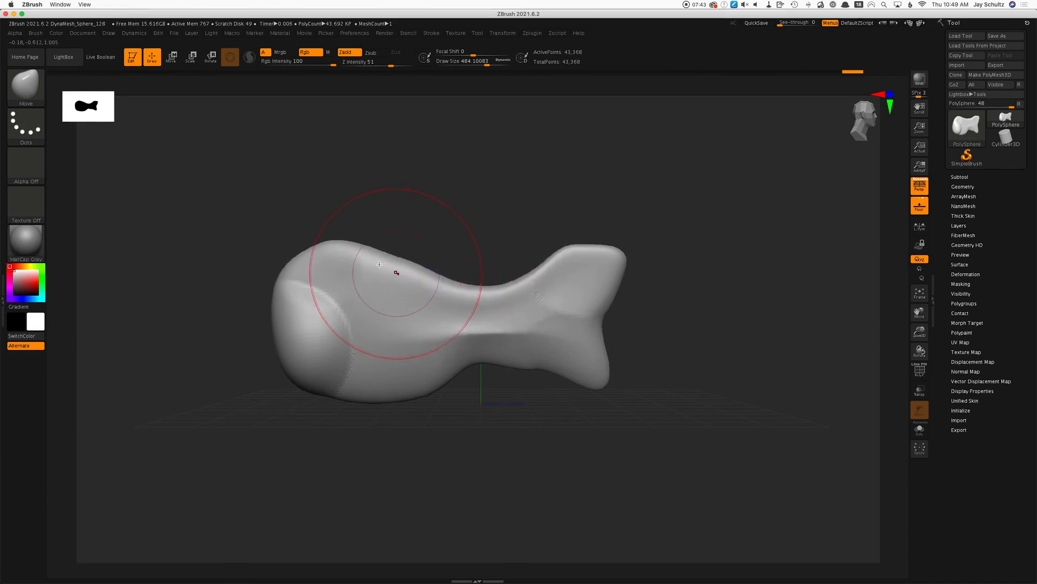
Set the draw size to about 695, push the front of the head slightly inward, and undo a trial push on the tail.
key(s)
drag(594, 429, 616, 428)
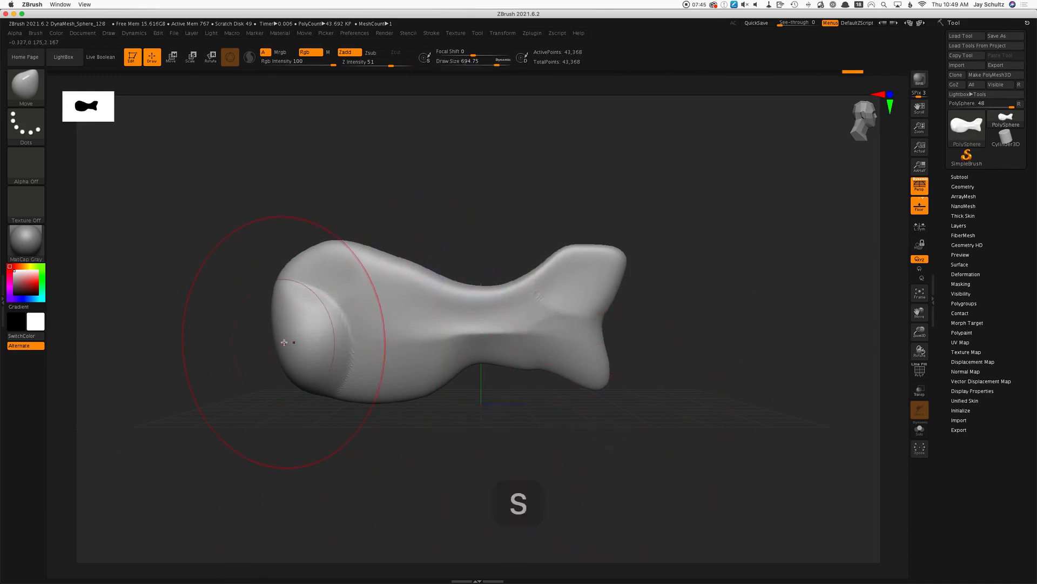
drag(270, 315, 276, 315)
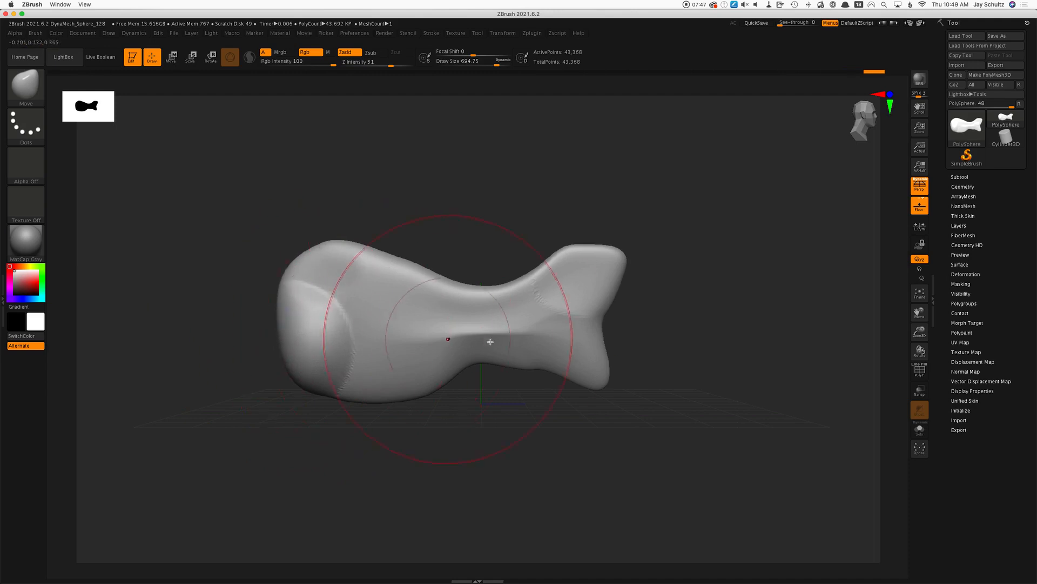
drag(564, 323, 541, 326)
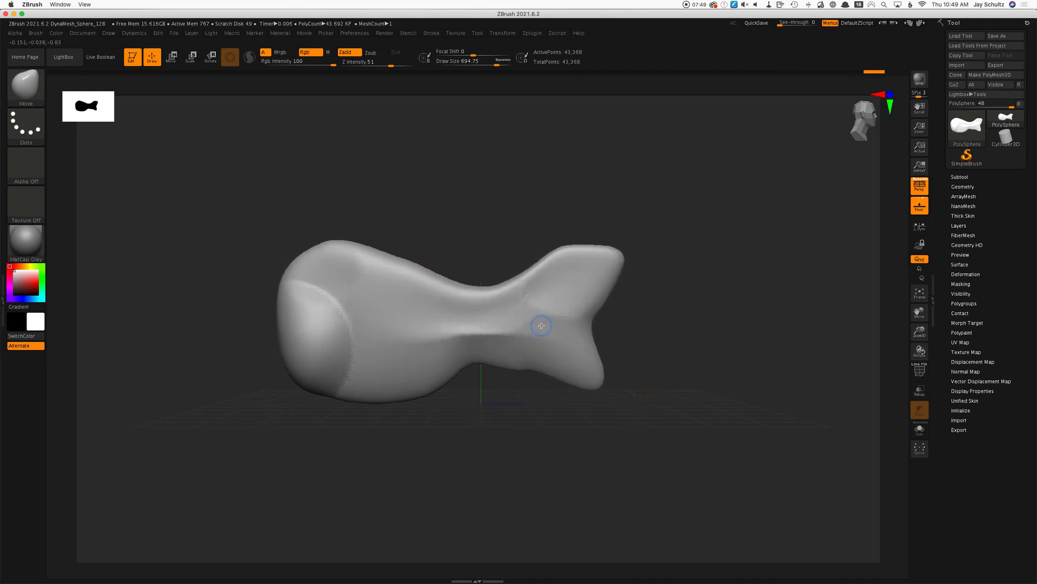
key(super+z)
Shorten the fish's length with the Size deformation restricted to the Z axis.
mouse_move(800, 366)
mouse_down()
mouse_move(785, 370)
mouse_move(806, 368)
mouse_move(776, 317)
mouse_move(759, 388)
mouse_move(722, 387)
mouse_up()
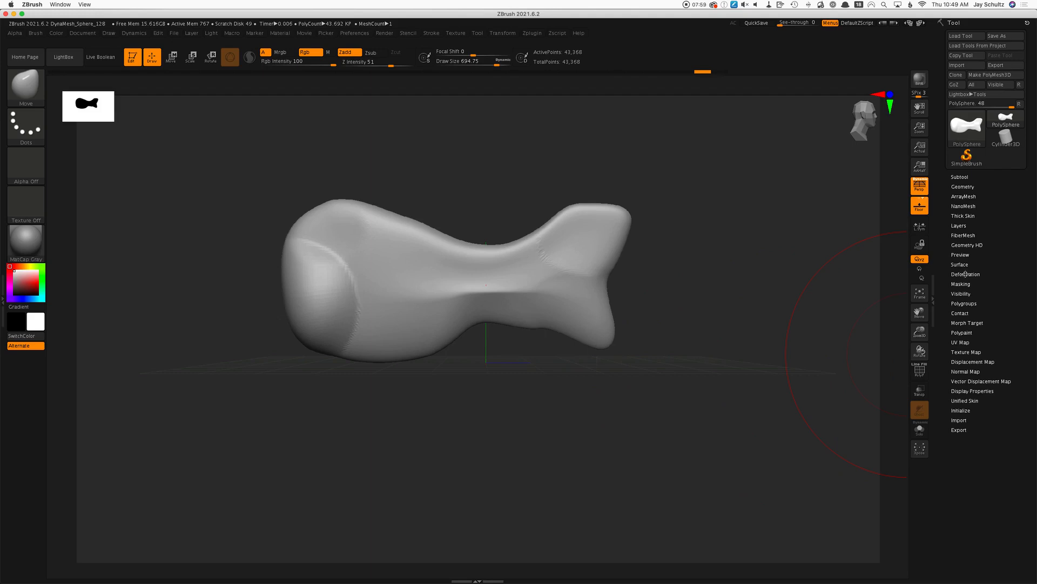
click(965, 274)
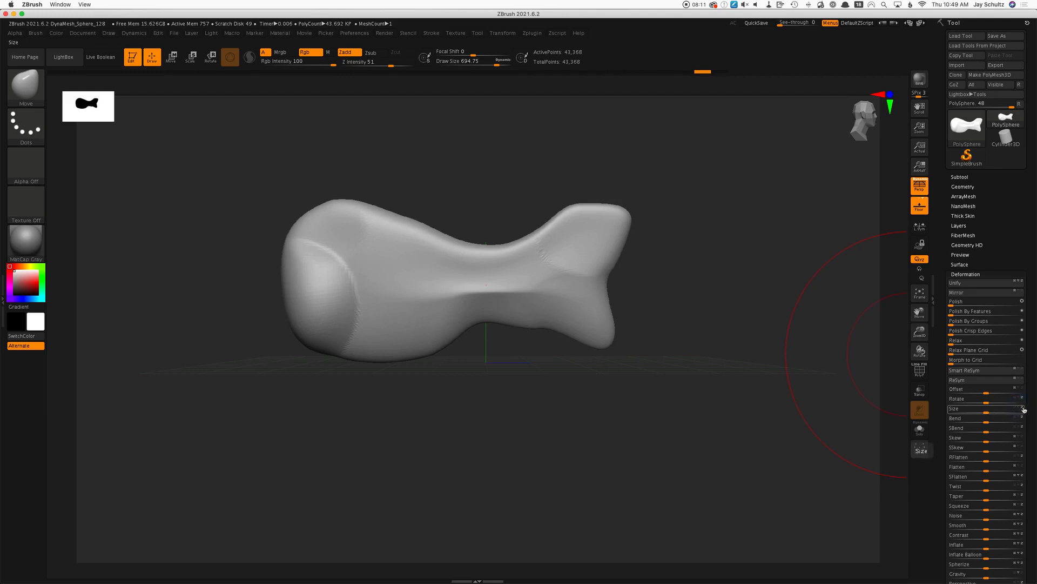
mouse_move(988, 412)
mouse_down()
mouse_move(959, 417)
mouse_move(1021, 402)
mouse_move(981, 406)
mouse_up()
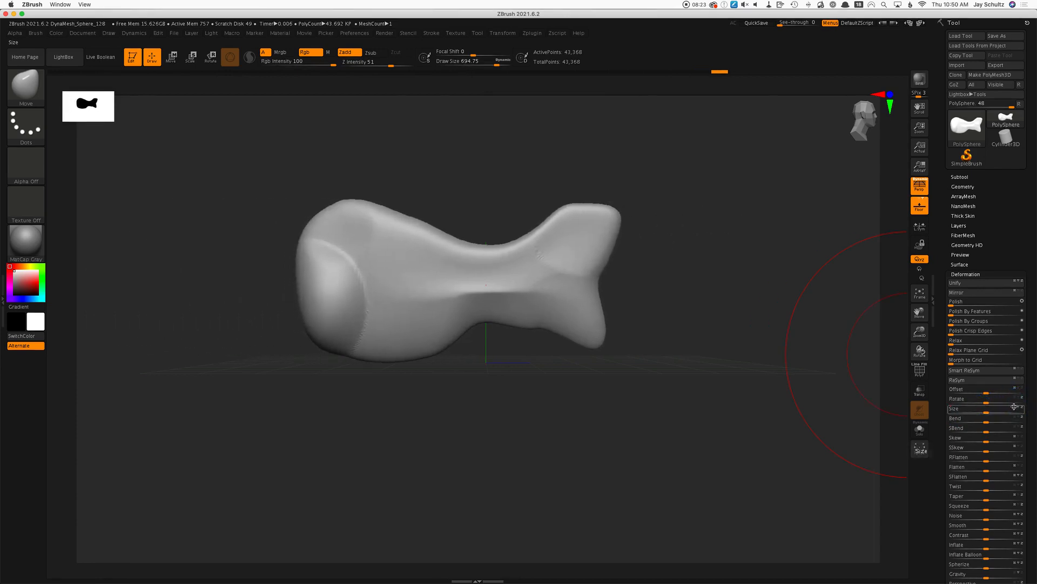
With draw size about 324, lower the back behind the head slightly and thicken the narrow waist above and below.
drag(595, 410, 575, 402)
mouse_move(704, 367)
mouse_down()
mouse_move(693, 373)
mouse_move(703, 370)
mouse_up()
key(s)
drag(531, 373, 531, 373)
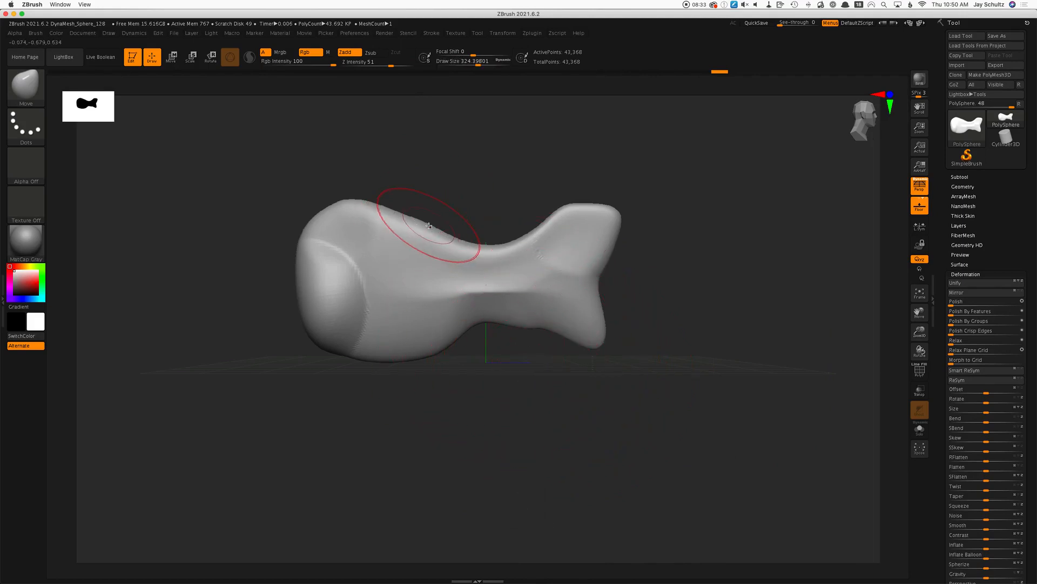
mouse_move(430, 228)
mouse_down()
mouse_move(432, 216)
mouse_move(426, 232)
mouse_up()
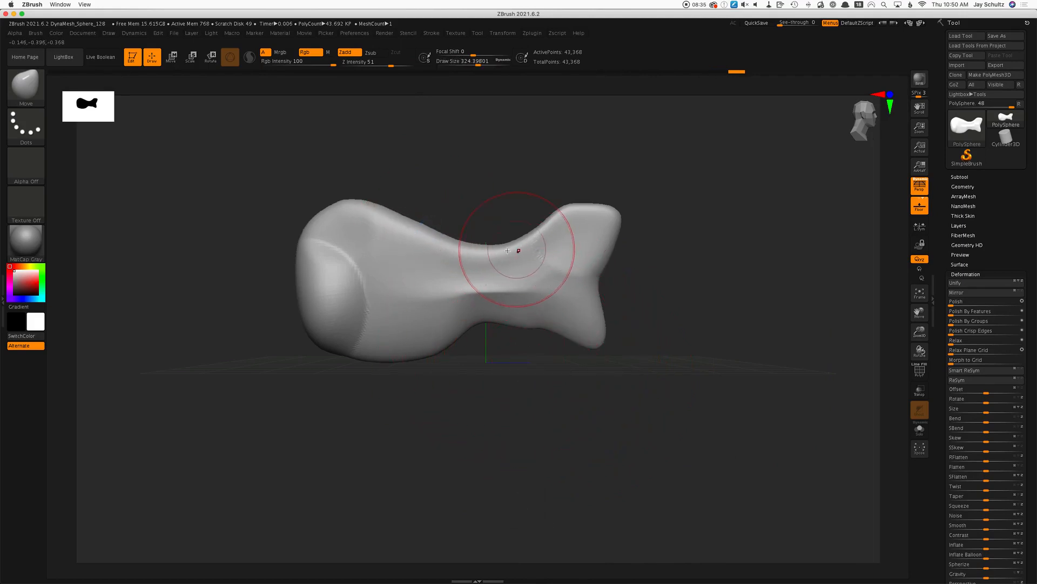
drag(487, 245, 489, 235)
drag(477, 320, 477, 327)
Set the draw size to about 602 and push the underside between the belly and the tail upward.
key(s)
drag(427, 391, 463, 394)
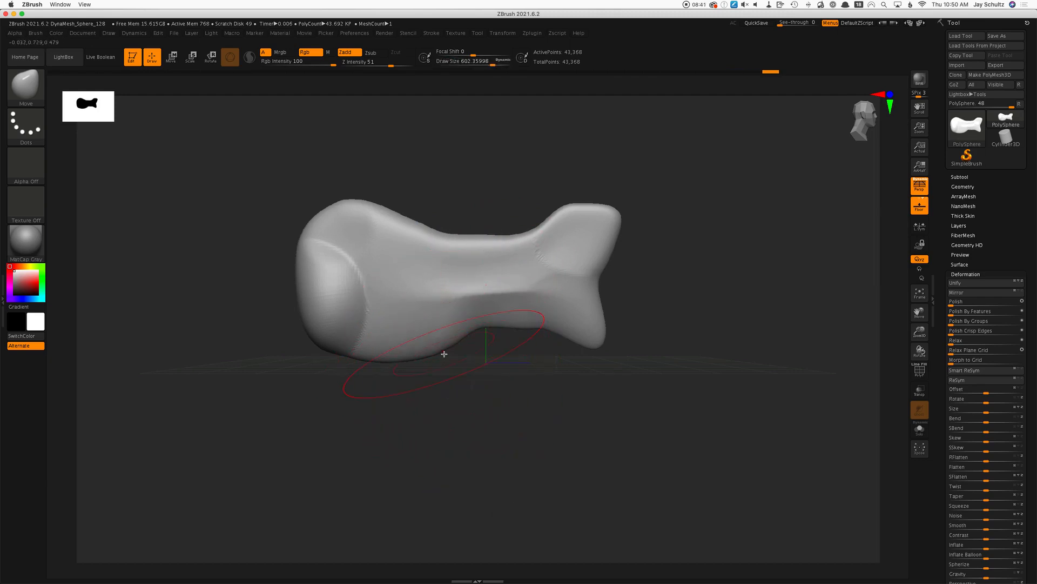
drag(444, 352, 440, 328)
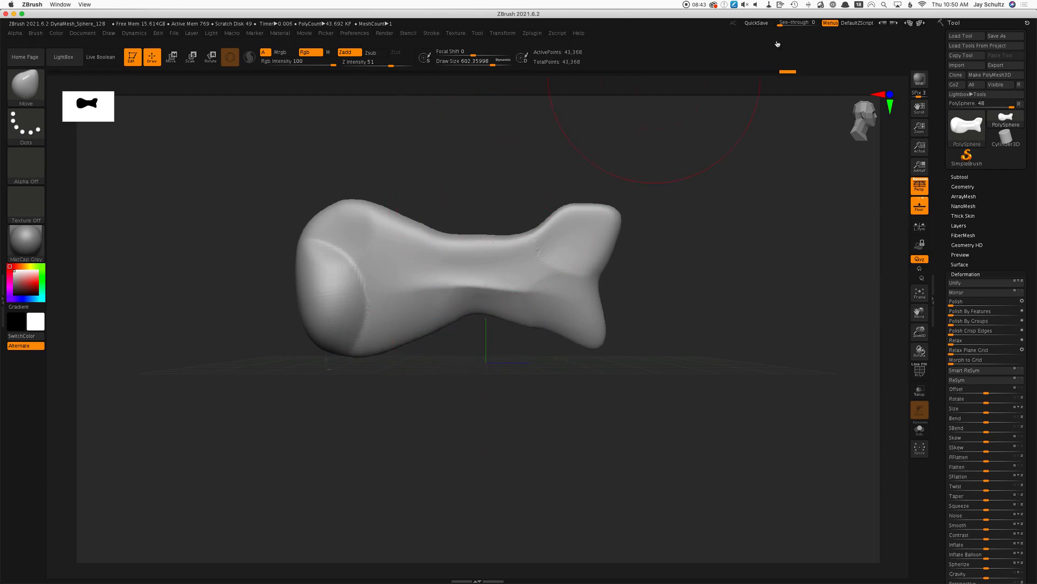
Return the undo history to the early fish form and pull the upper tail tip outward, accepting removal of the later history entries.
drag(784, 68, 281, 79)
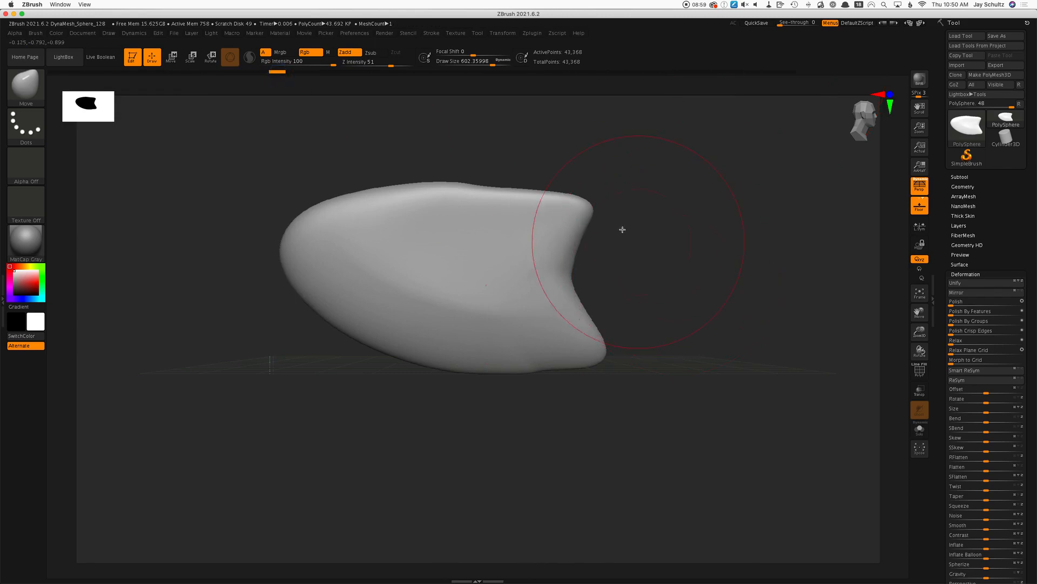
drag(585, 212, 607, 199)
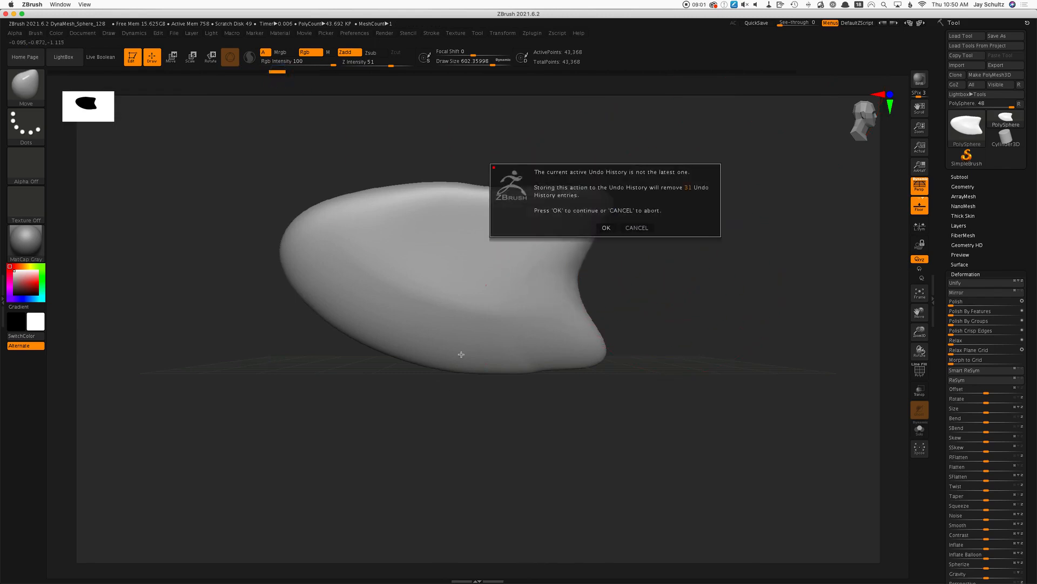
click(606, 227)
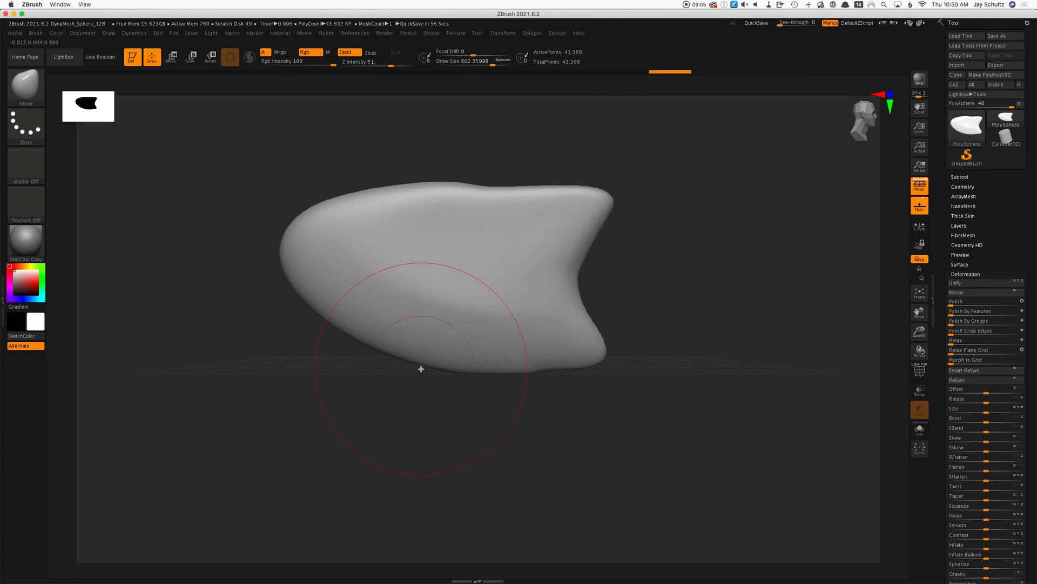
Push the underside between the belly and the tail upward, and pull the belly below the head downward.
drag(421, 365, 424, 336)
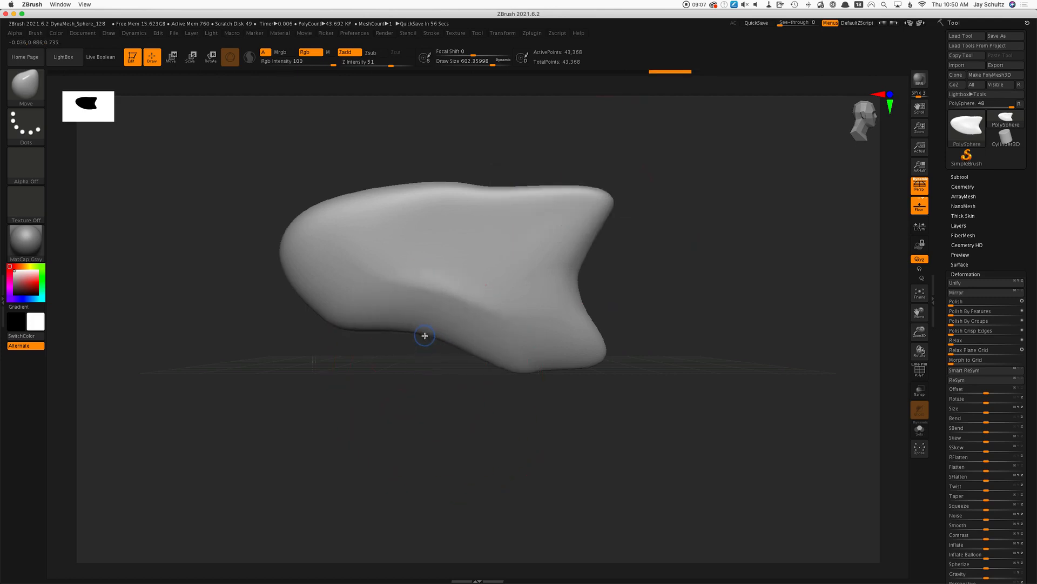
mouse_move(511, 370)
mouse_down()
mouse_move(519, 332)
mouse_move(516, 340)
mouse_up()
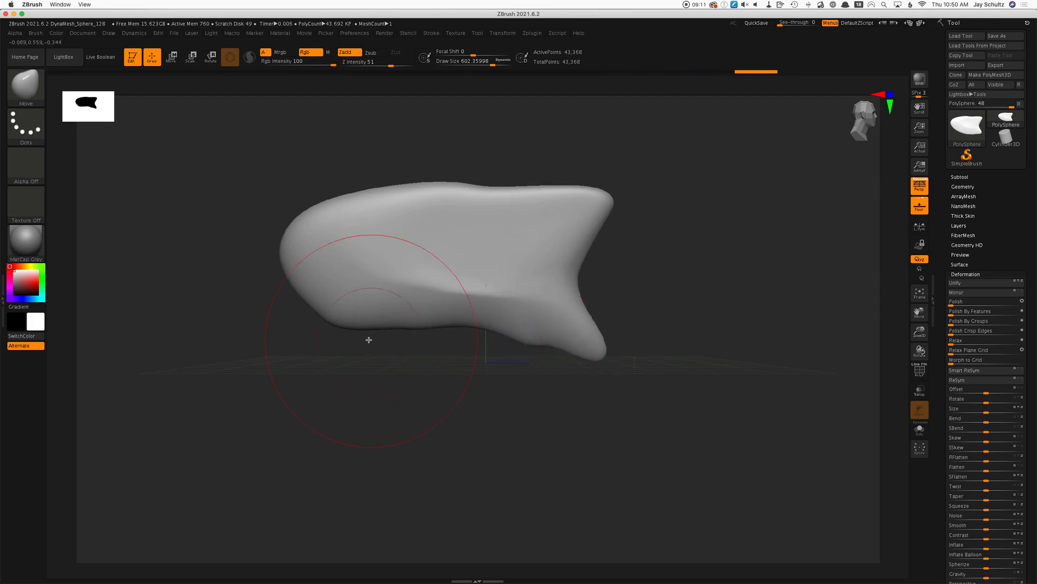
drag(347, 325, 343, 350)
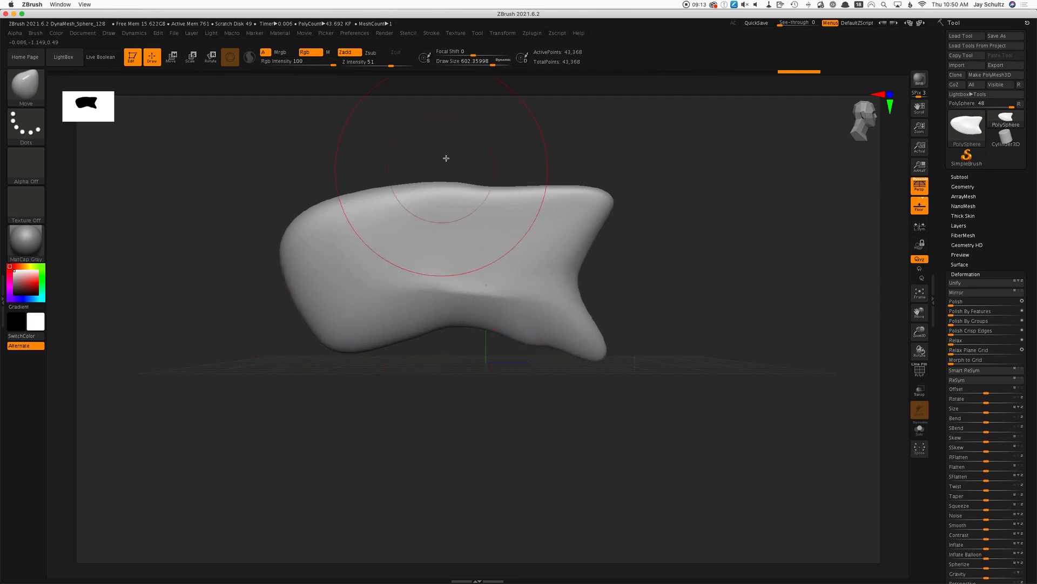
Lower the middle of the back and push the notch between the tail fins inward.
drag(453, 186, 451, 203)
drag(584, 268, 556, 262)
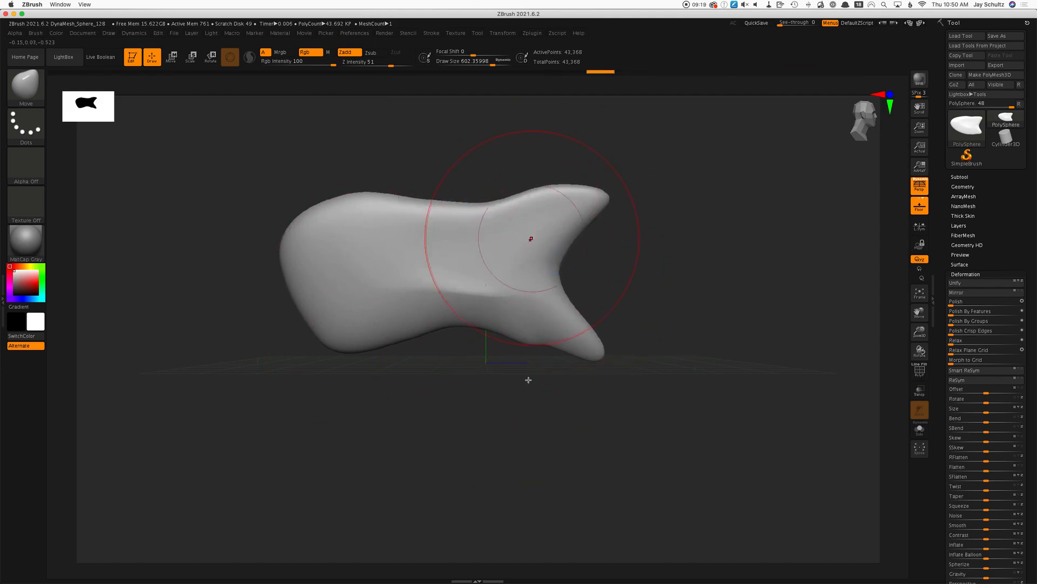
Turn off perspective and fit the mesh to the view from the front and from the side.
drag(484, 352, 639, 437)
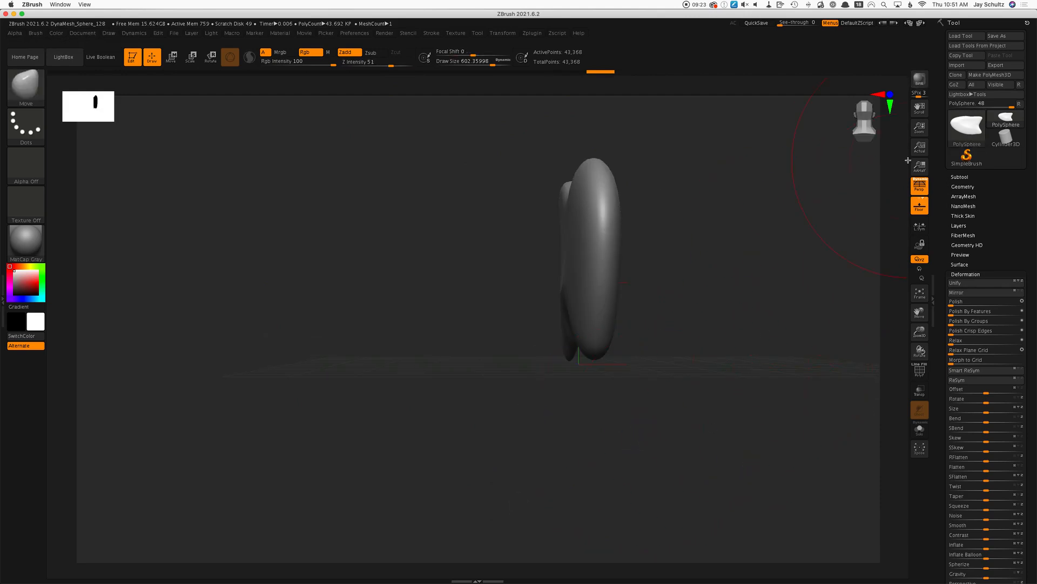
click(920, 186)
alt+drag(847, 225, 616, 259)
mouse_move(740, 253)
mouse_down()
mouse_move(722, 243)
mouse_move(753, 246)
mouse_up()
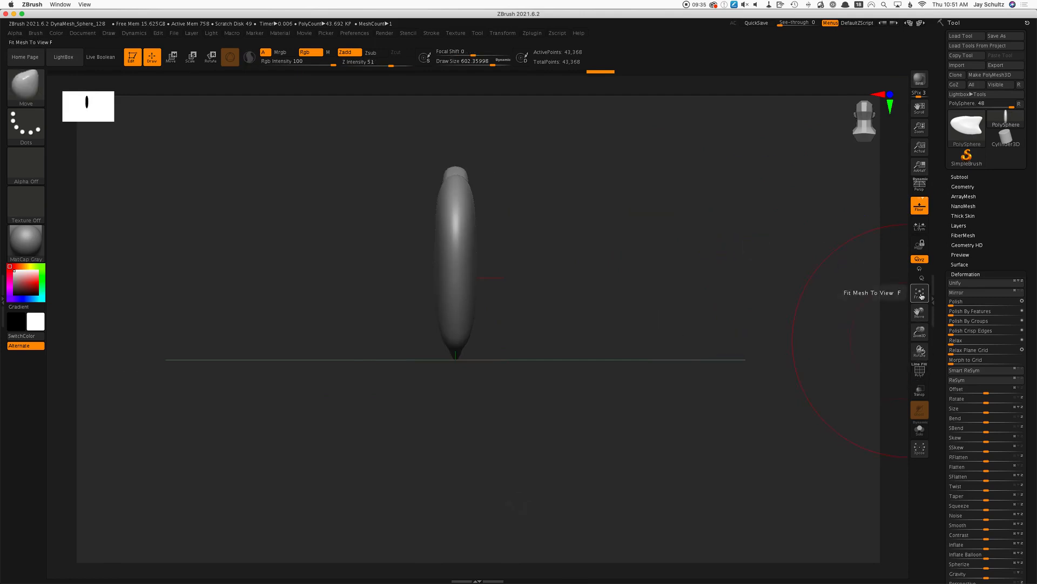
key(f)
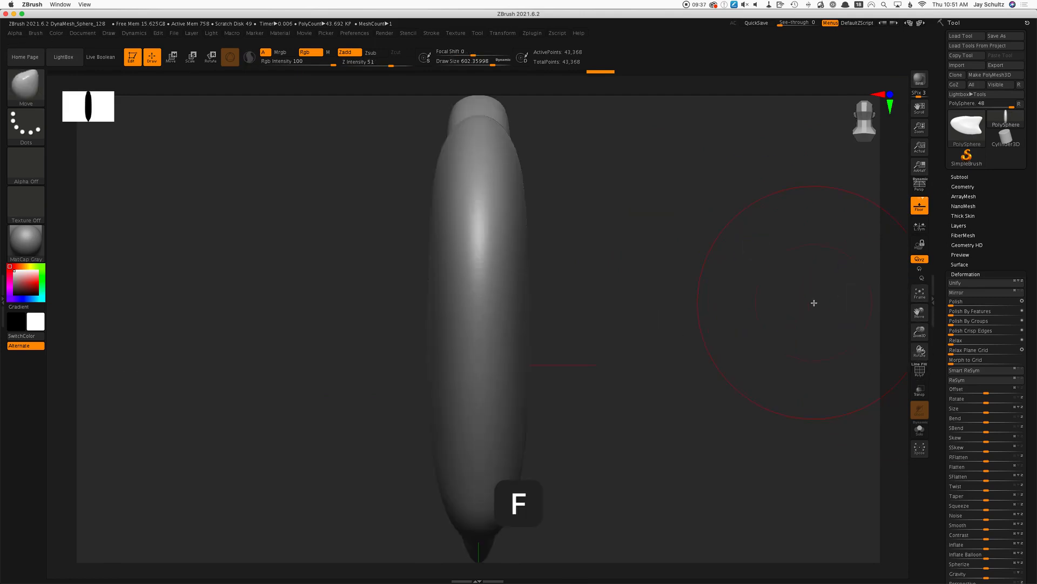
drag(733, 287, 732, 308)
key(f)
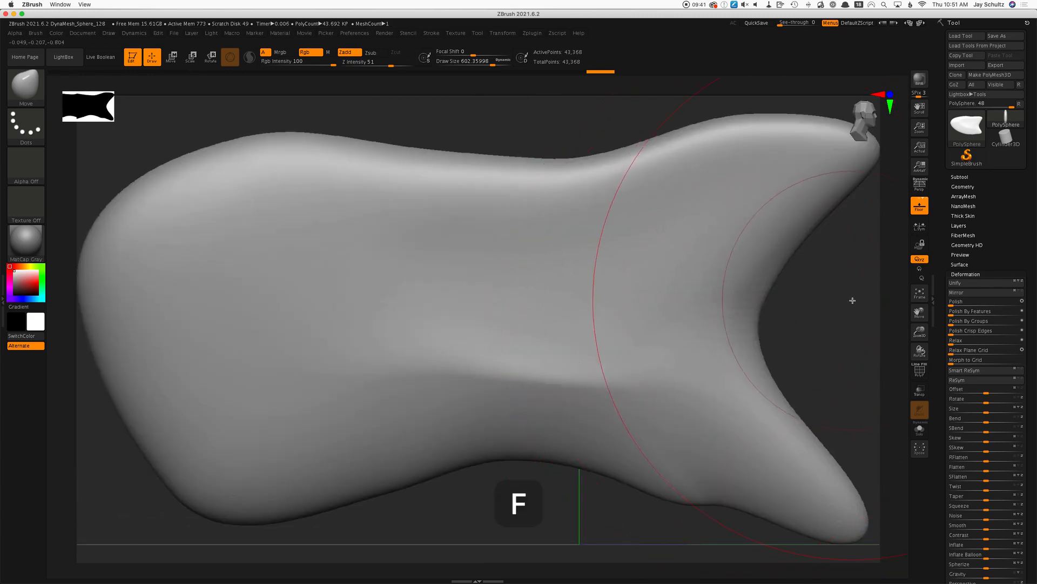
alt+drag(850, 304, 752, 303)
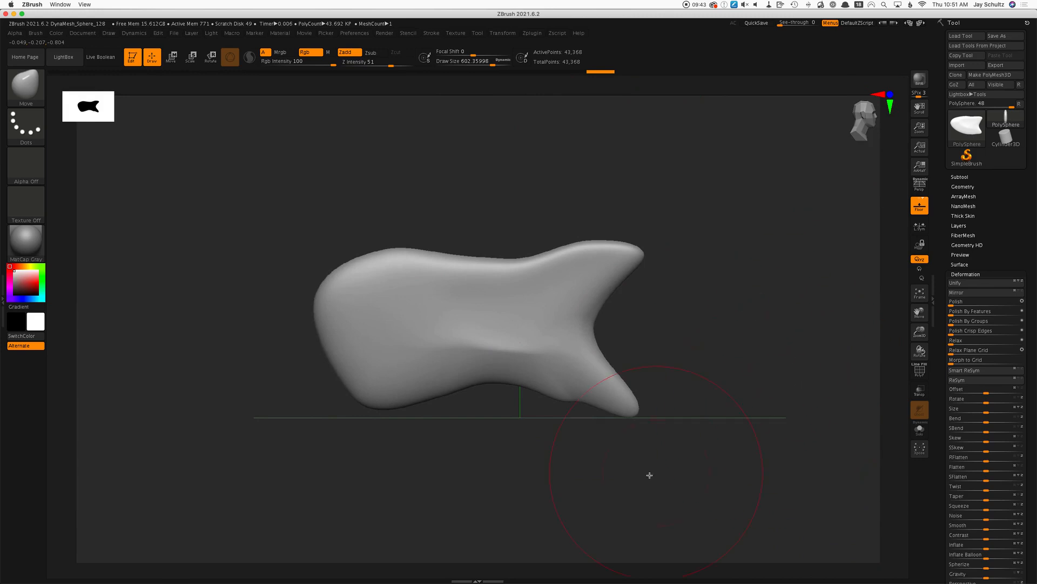
Narrow the tail base by pushing its top edge down and its underside up.
drag(558, 399, 560, 389)
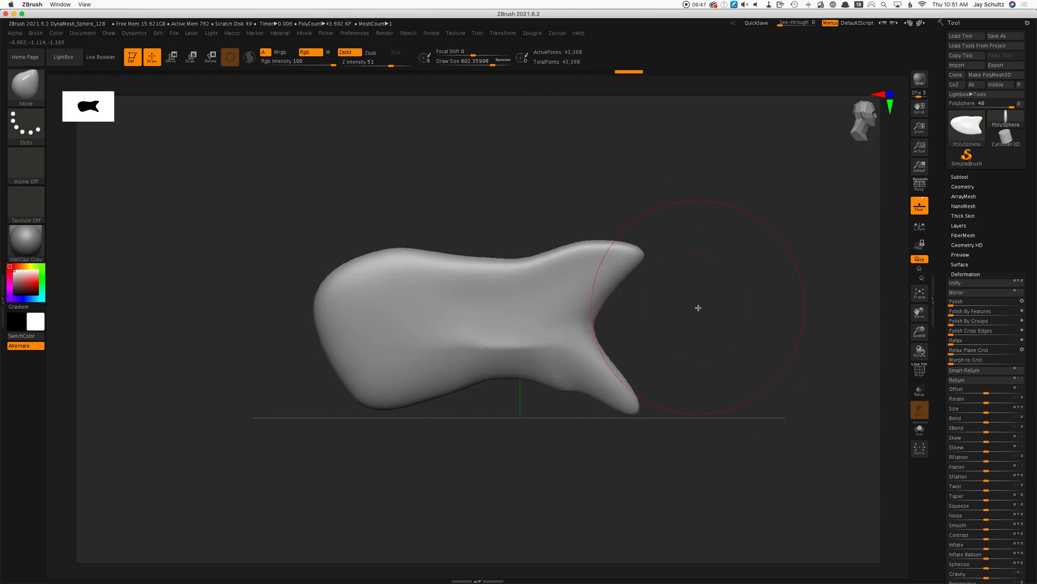
drag(567, 241, 569, 292)
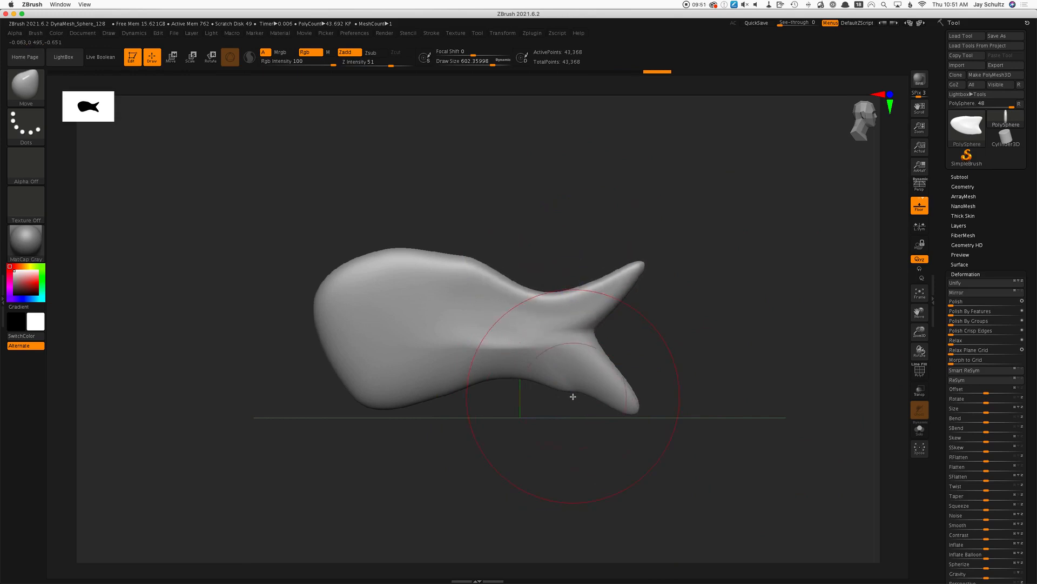
drag(567, 387, 575, 366)
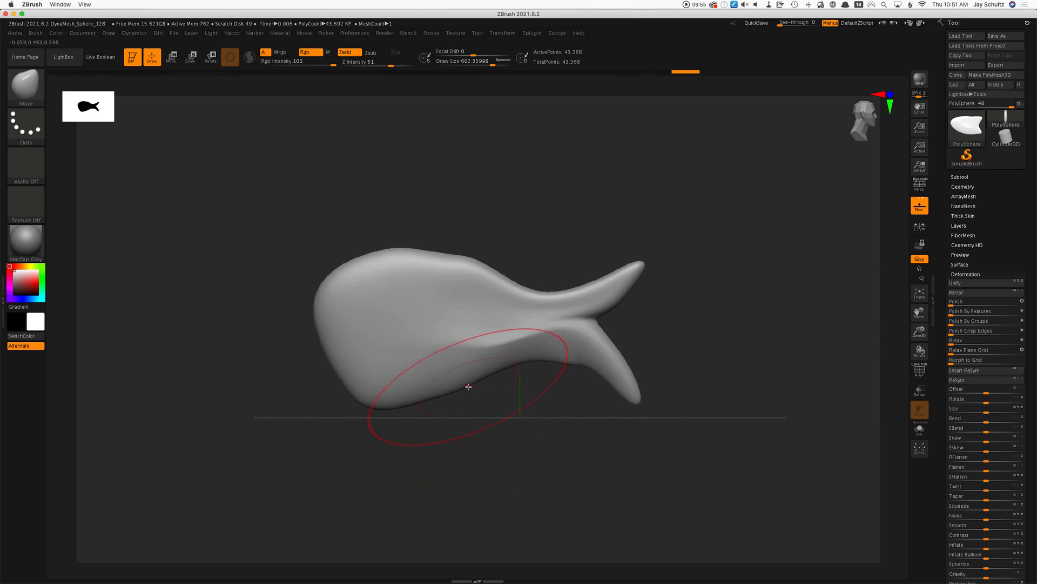
Straighten the underside behind the belly and pull the lower front of the head forward into a rounder shape.
drag(468, 381, 465, 371)
key(super+z)
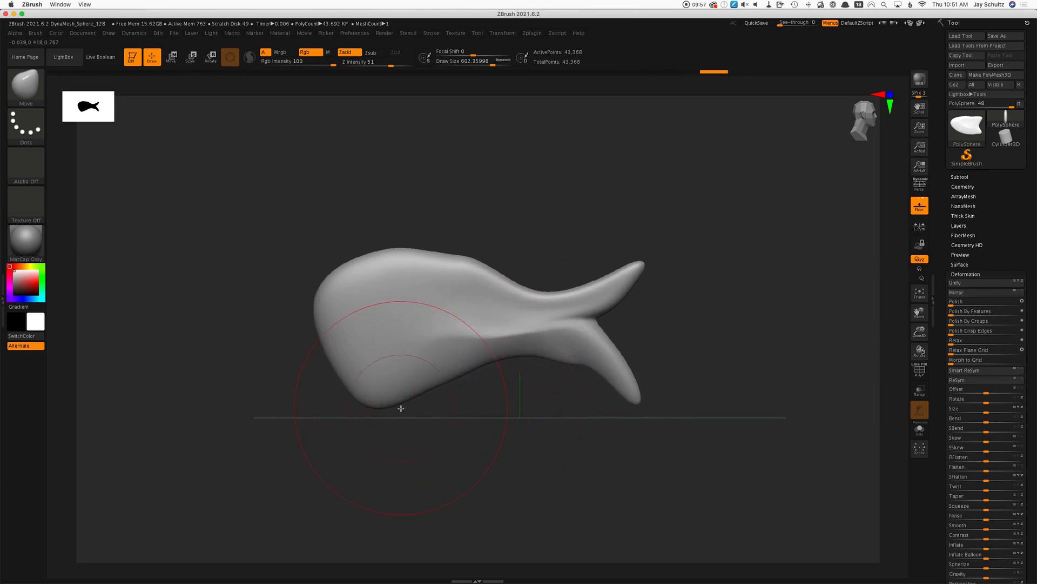
mouse_move(383, 407)
mouse_down()
mouse_move(382, 389)
mouse_move(384, 402)
mouse_up()
drag(335, 374, 322, 380)
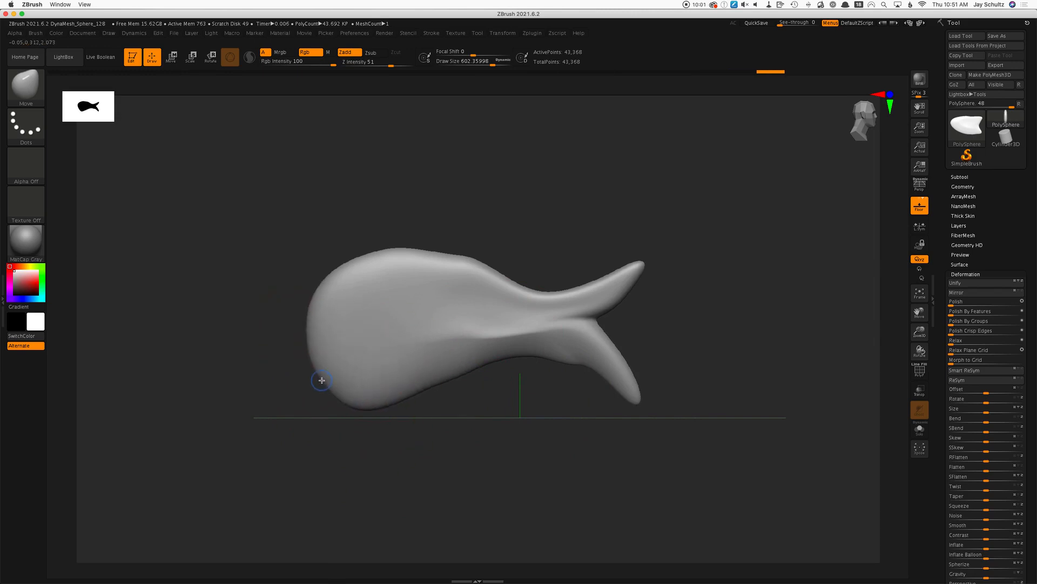
Viewed from above, push the tail tip slightly backward, and thin the tail's sides with draw size about 223.
drag(557, 411, 588, 409)
drag(601, 301, 607, 396)
alt+drag(609, 354, 679, 479)
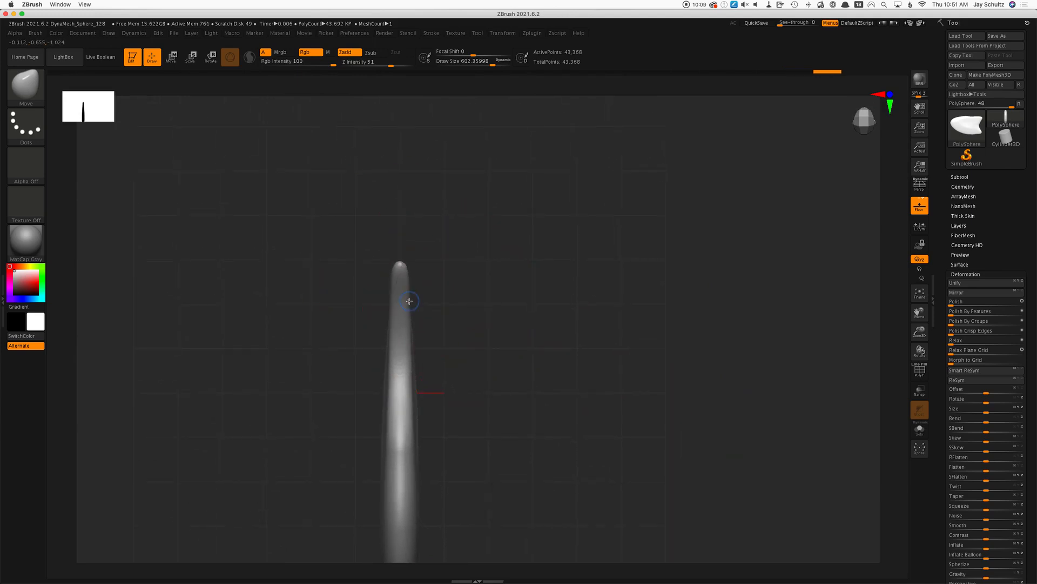
drag(401, 294, 393, 287)
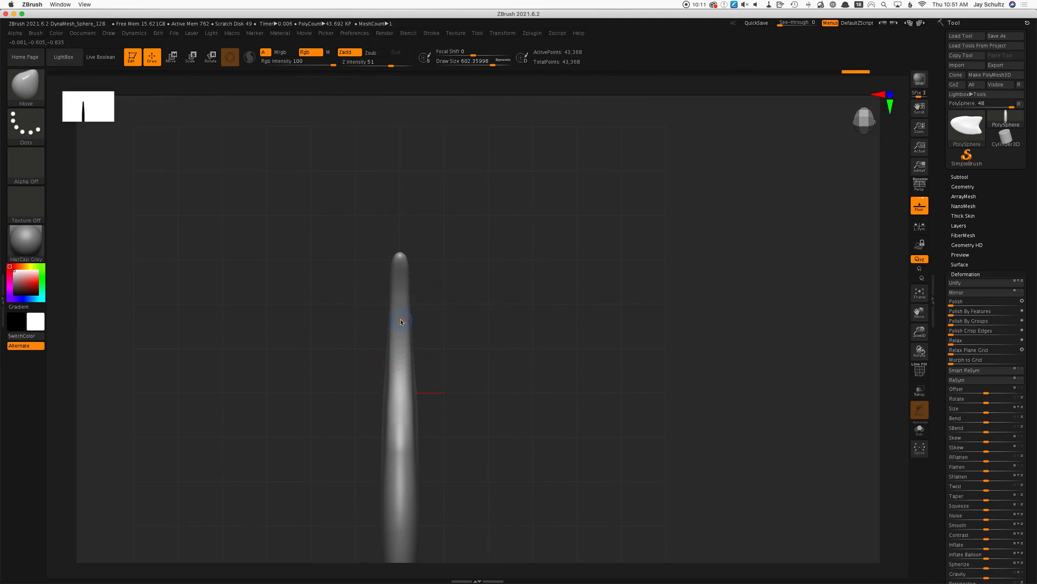
key(s)
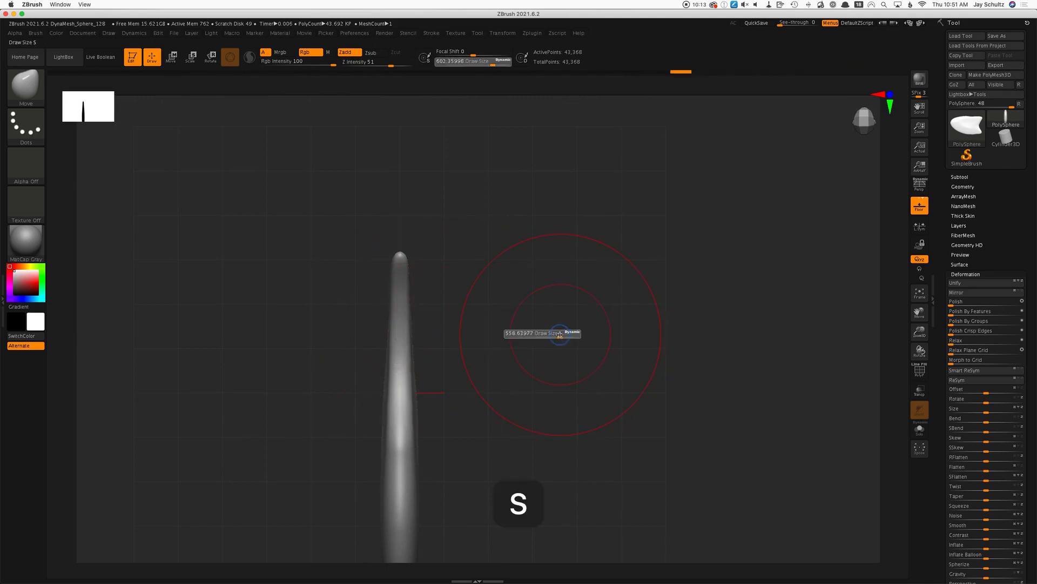
drag(541, 335, 538, 334)
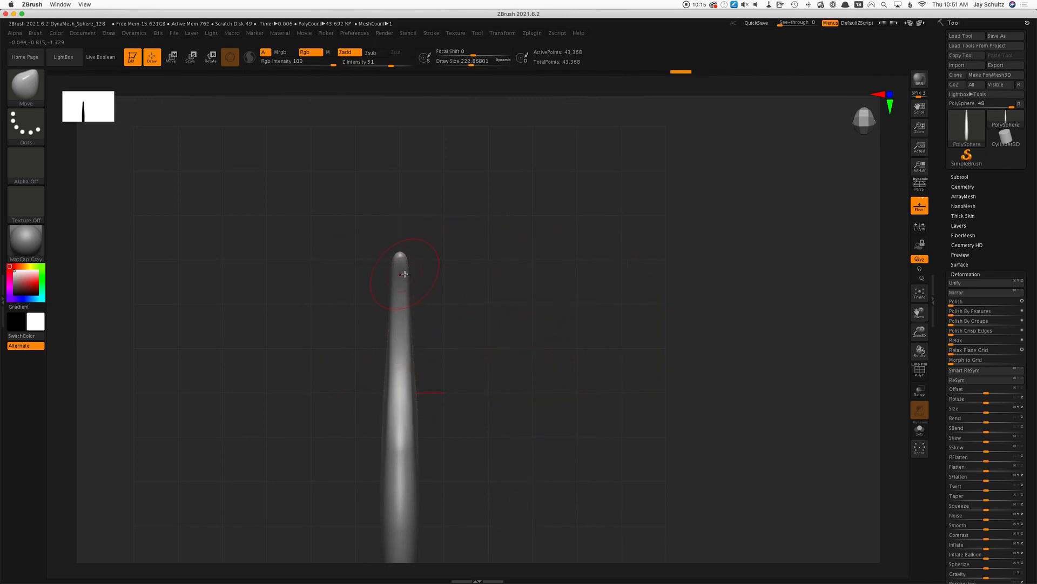
mouse_move(407, 298)
mouse_down()
mouse_move(410, 309)
mouse_move(390, 309)
mouse_move(420, 352)
mouse_up()
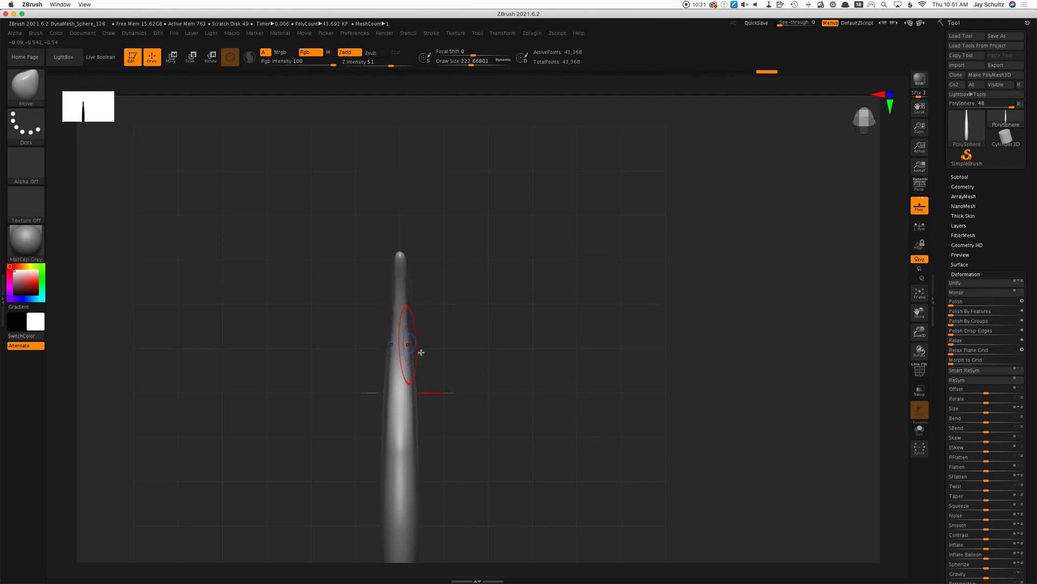
Try widening the head from above with draw size about 311, and undo the strokes.
alt+drag(519, 317, 518, 216)
key(s)
drag(481, 417, 447, 422)
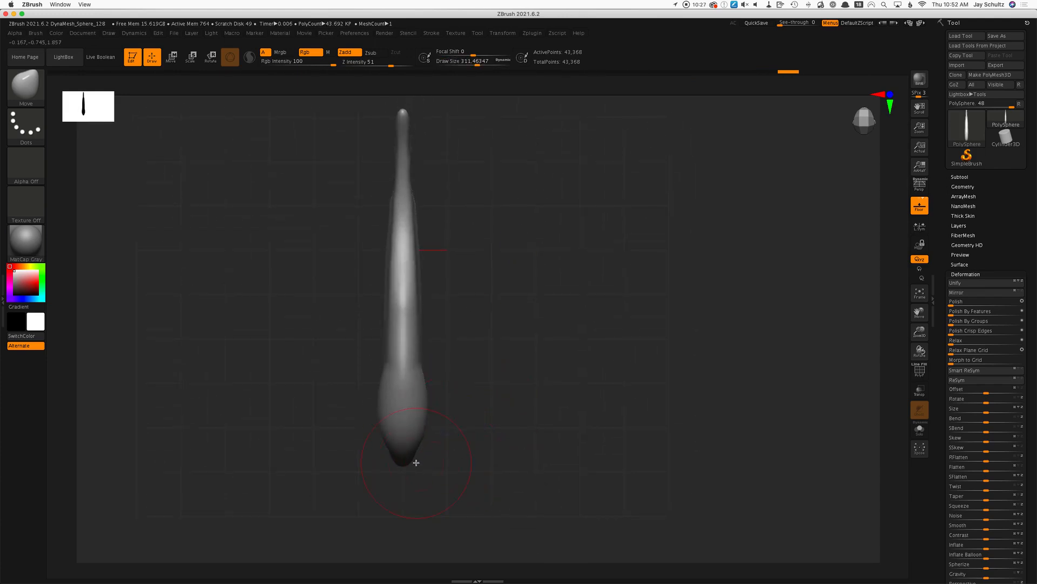
drag(425, 453, 476, 439)
key(super+z)
key(super+z)
key(super+z)
Set the draw size to about 567 and pull the sides of the head outward from above.
drag(590, 440, 630, 440)
key(s)
click(457, 421)
drag(421, 408, 556, 434)
Smooth the hard edge between the head and the body with draw size about 386.
drag(457, 510, 461, 482)
alt+drag(407, 507, 438, 443)
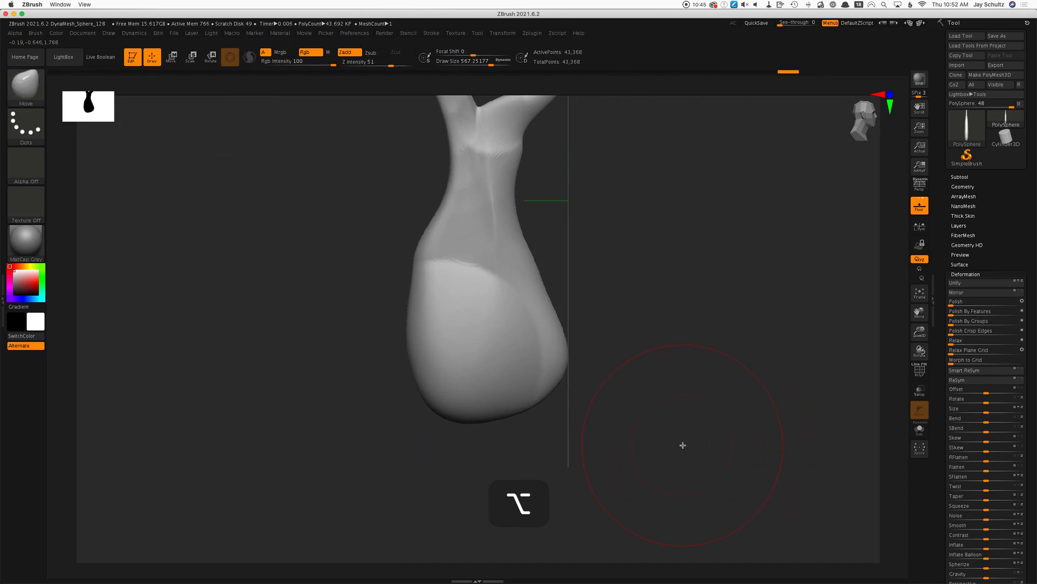
drag(864, 140, 841, 144)
drag(694, 357, 743, 365)
alt+drag(524, 355, 543, 466)
key(s)
mouse_move(552, 412)
mouse_down()
mouse_move(528, 410)
mouse_move(541, 407)
mouse_up()
shift+drag(493, 236, 439, 348)
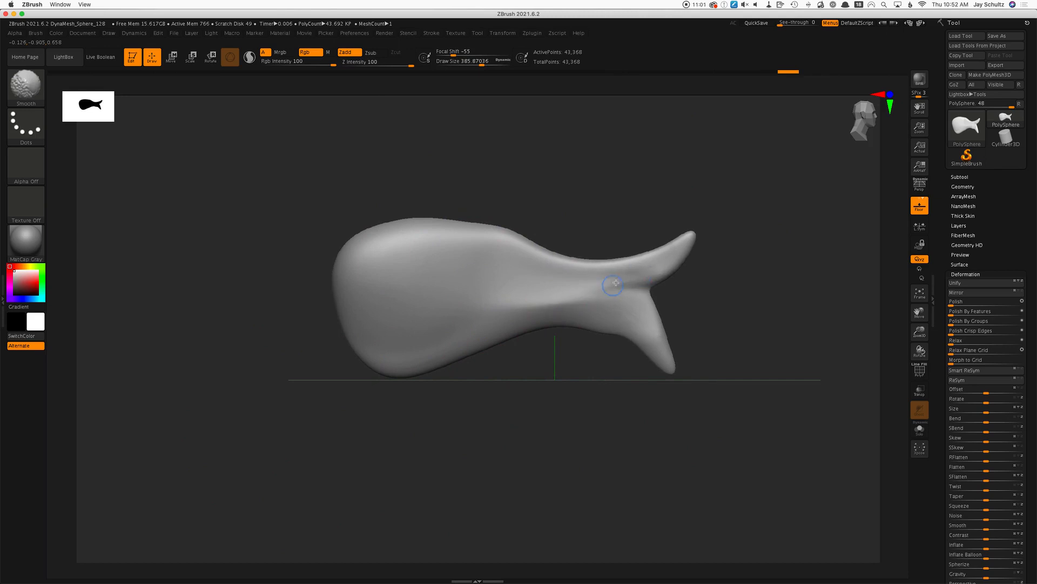
Raise the top of the head from the front view and smooth the head.
mouse_move(592, 462)
mouse_down()
mouse_move(533, 458)
mouse_move(584, 455)
mouse_up()
key(s)
drag(390, 219, 391, 206)
shift+drag(381, 371, 583, 394)
Set the draw size to about 365 and pull the lower sides of the head outward.
key(s)
drag(476, 362, 468, 361)
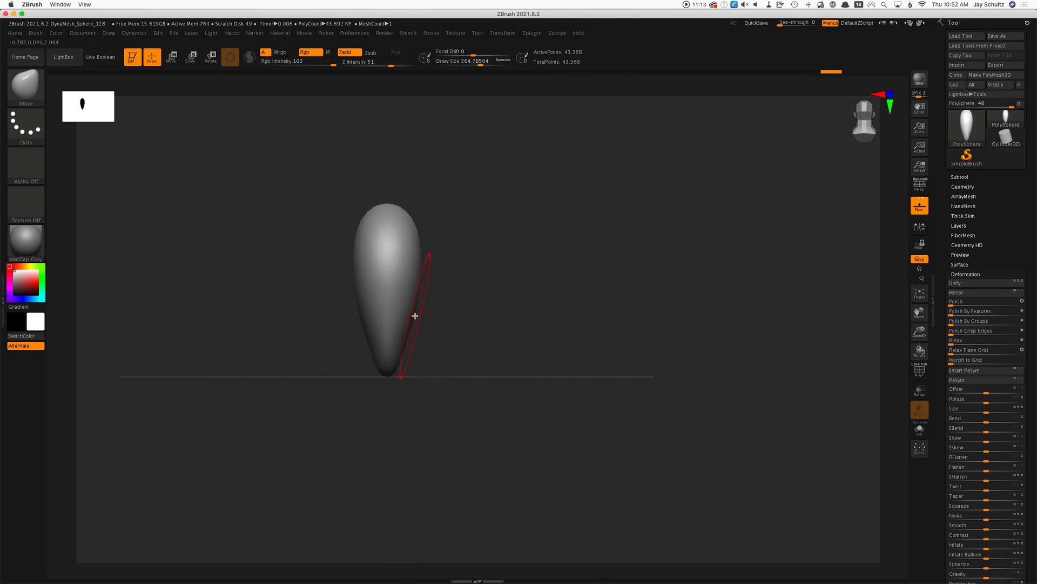
mouse_move(413, 318)
mouse_down()
mouse_move(427, 328)
mouse_move(422, 351)
mouse_up()
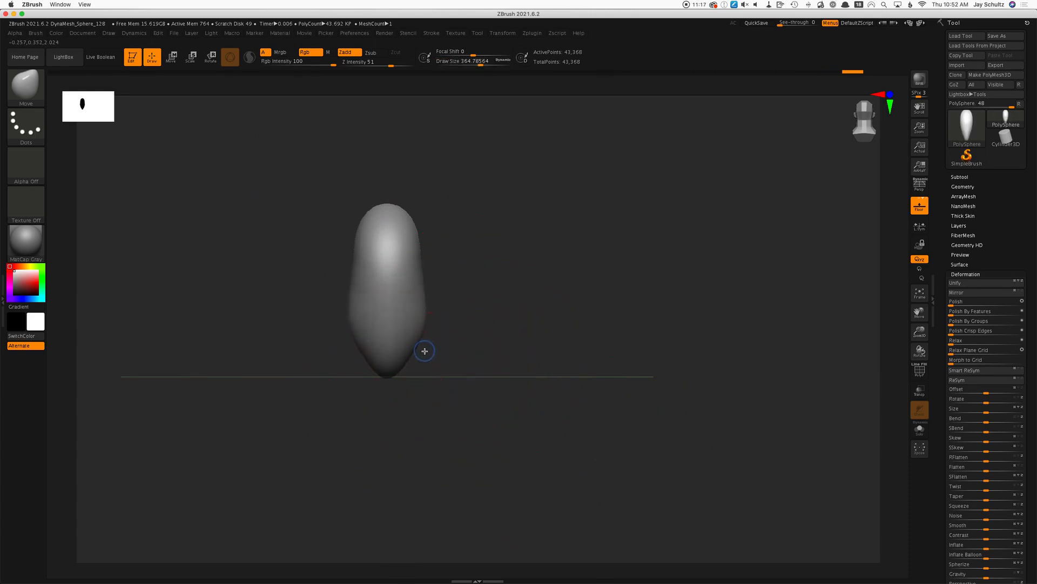
Select the Standard brush and reduce the draw size to about 132 in the side view.
click(25, 85)
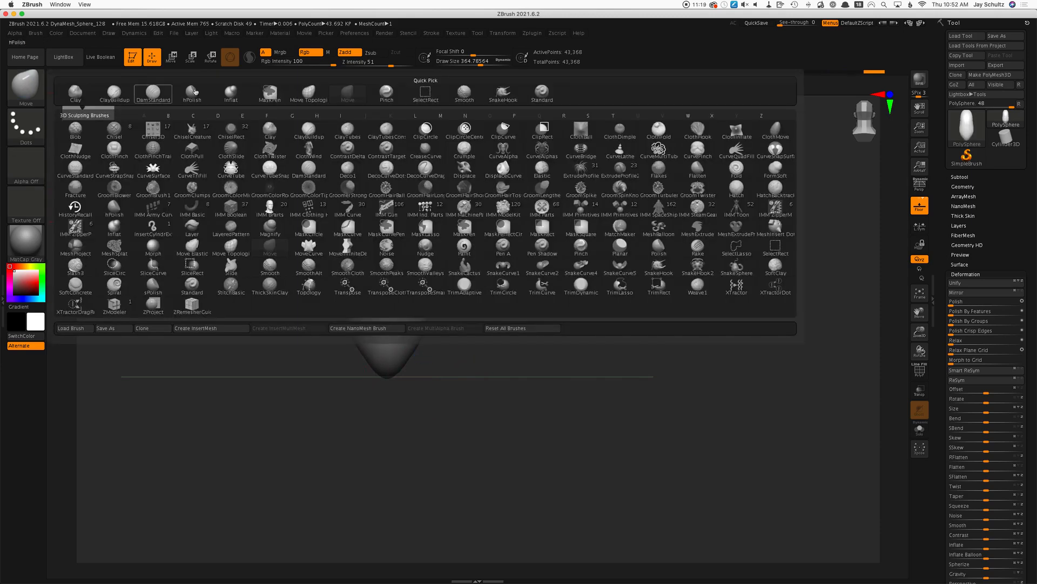
click(542, 92)
drag(422, 184, 572, 314)
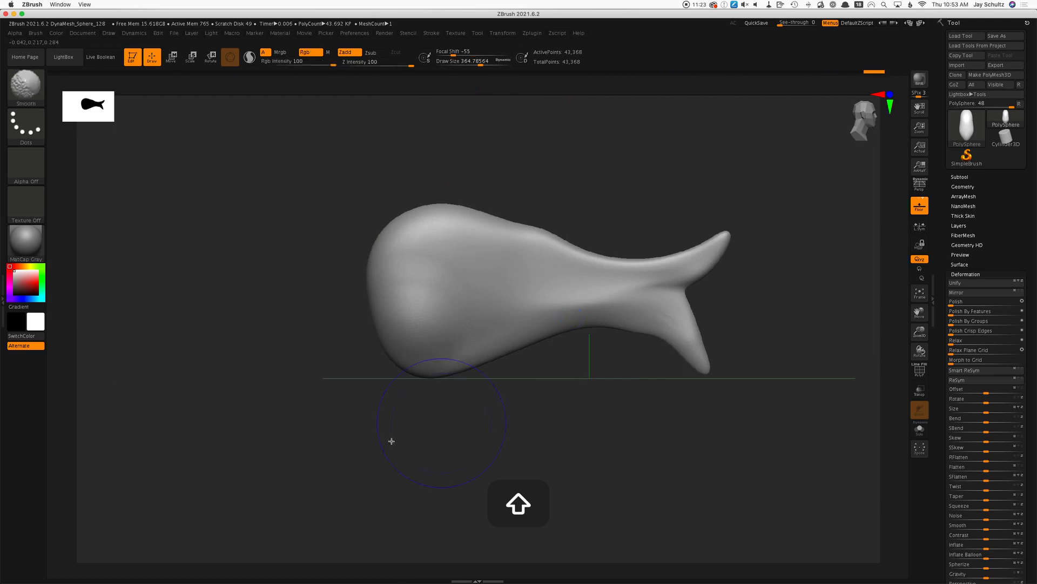
key(s)
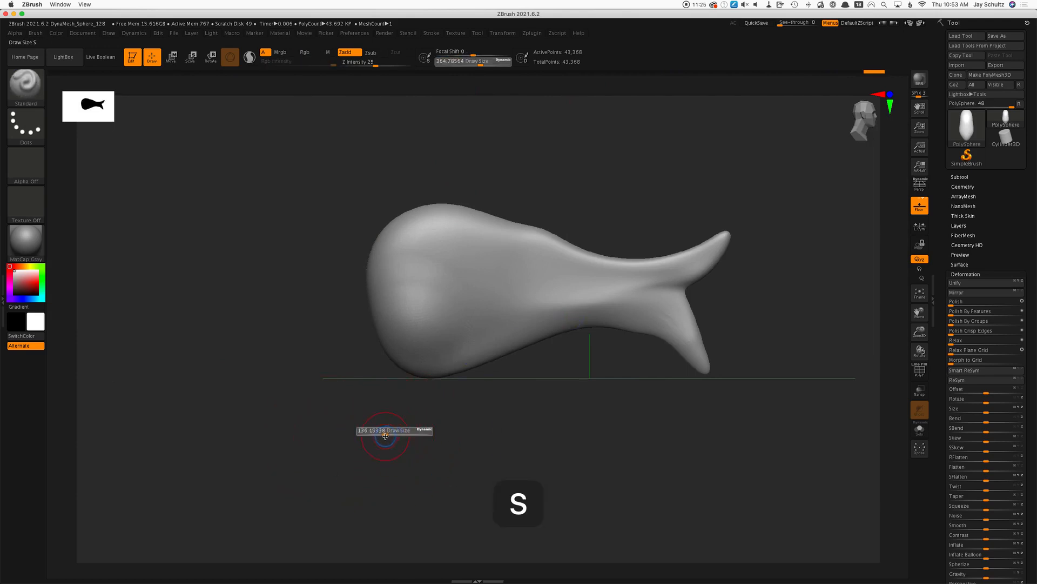
Try a raised stroke and an inverted, carving stroke along the fish's side with the Standard brush, and undo both.
mouse_move(427, 237)
mouse_down()
mouse_move(543, 277)
mouse_move(614, 278)
mouse_up()
key(super+z)
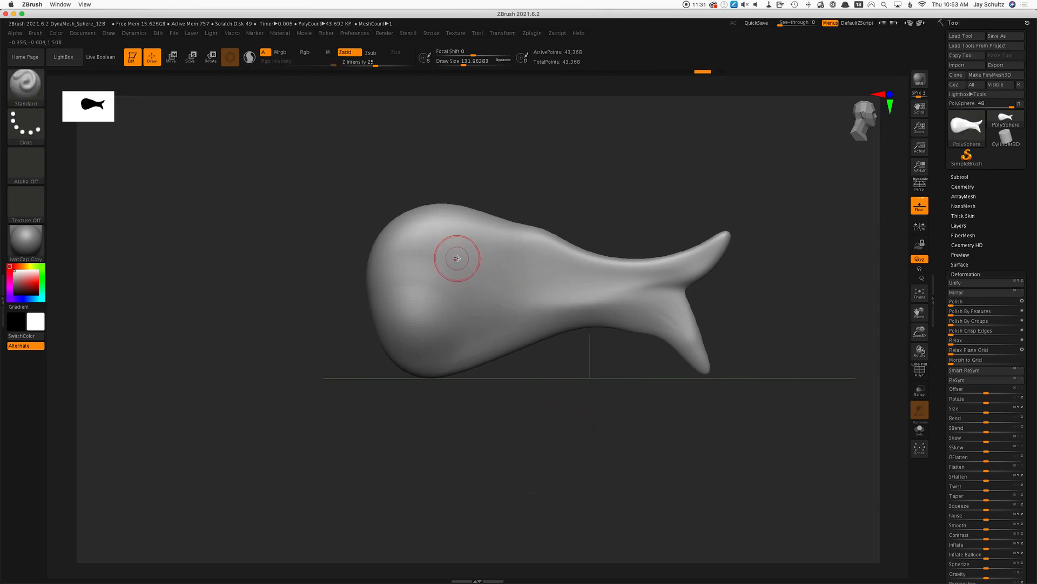
alt+drag(434, 243, 604, 268)
drag(606, 208, 621, 209)
key(super+z)
key(super+z)
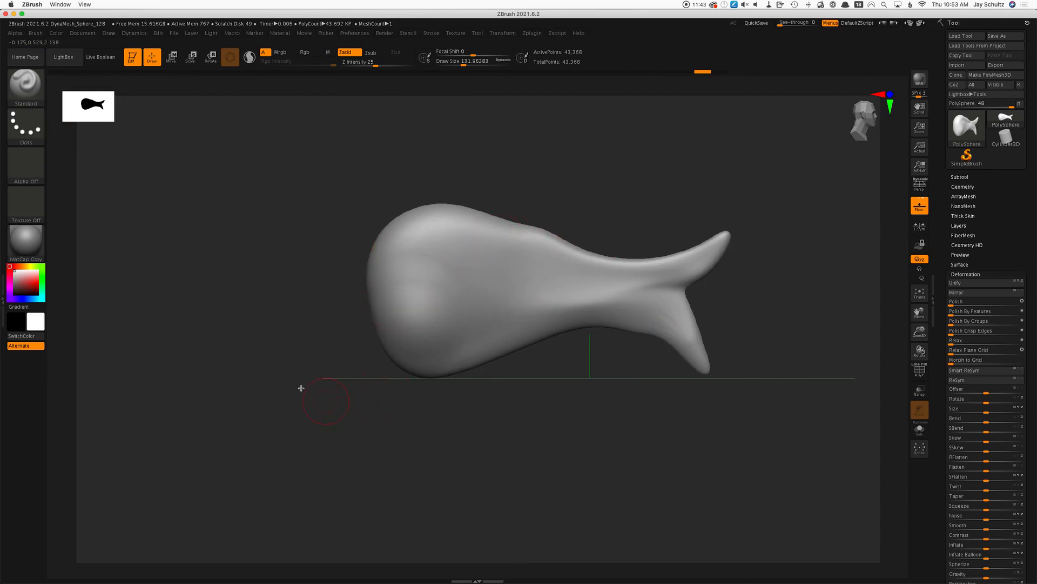
Turn the fish to the front view and select the ClayBuildup brush.
drag(254, 323, 345, 308)
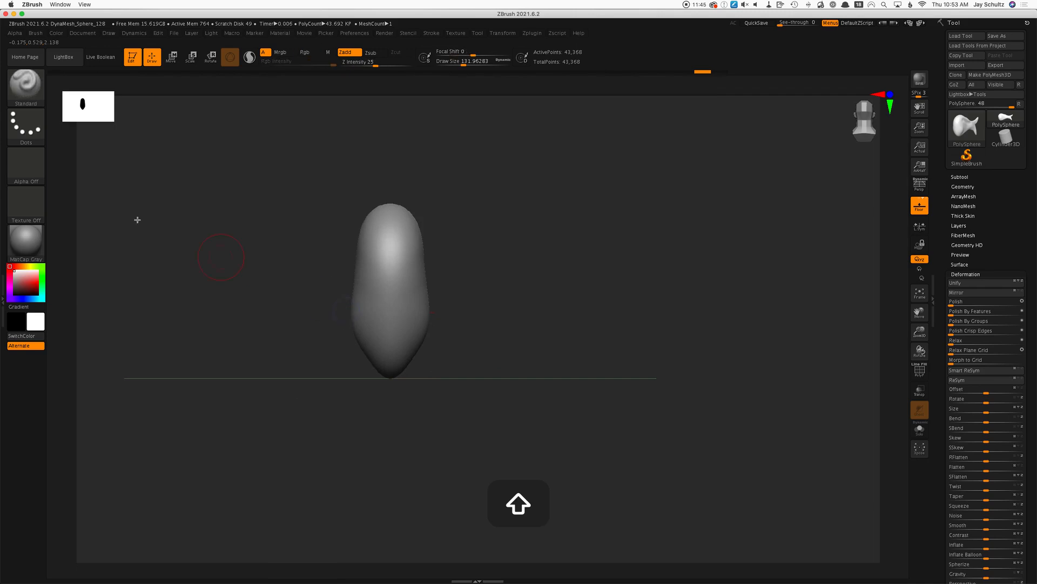
click(24, 91)
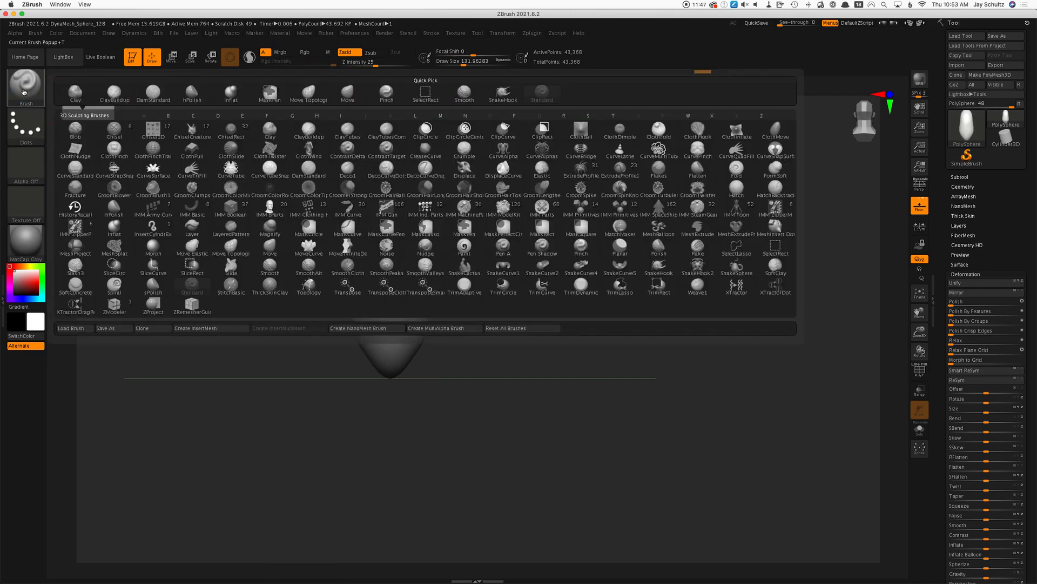
click(115, 94)
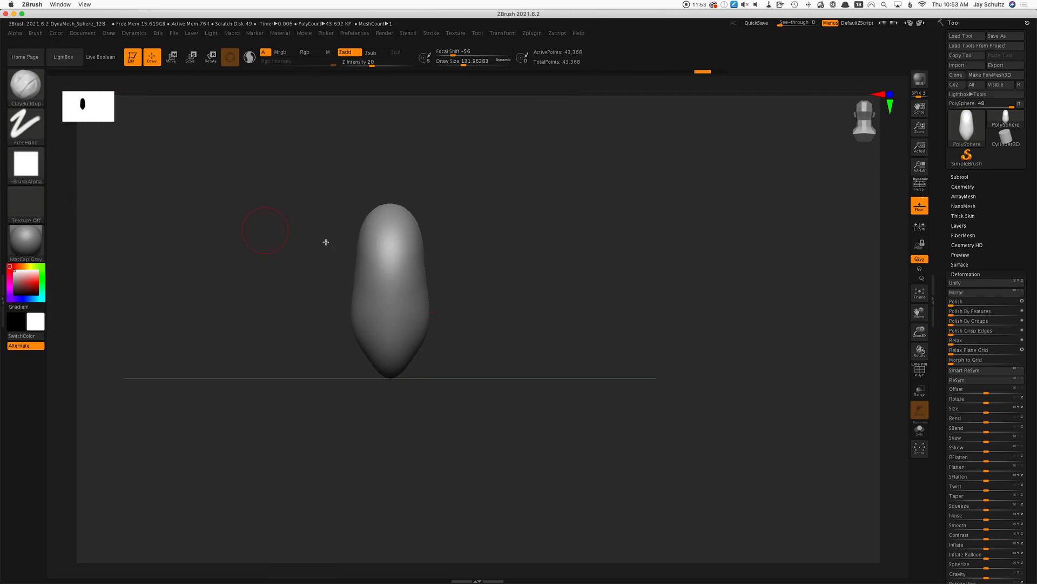
Try a ClayBuildup stroke down the side of the fish's head and undo it.
drag(541, 272, 510, 274)
mouse_move(405, 270)
mouse_down()
mouse_move(535, 270)
mouse_move(474, 298)
mouse_move(427, 344)
mouse_up()
mouse_move(497, 443)
mouse_down()
mouse_move(475, 435)
mouse_move(489, 439)
mouse_up()
key(super+z)
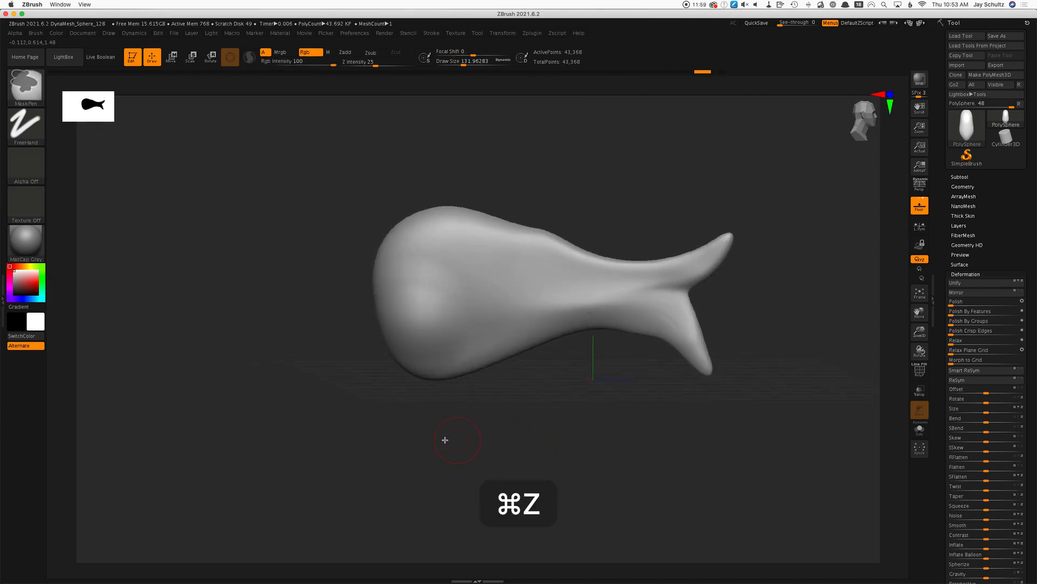
Give the ClayBuildup brush the soft Alpha 01, test a stroke along the fish's side in the side view, and undo it.
click(28, 173)
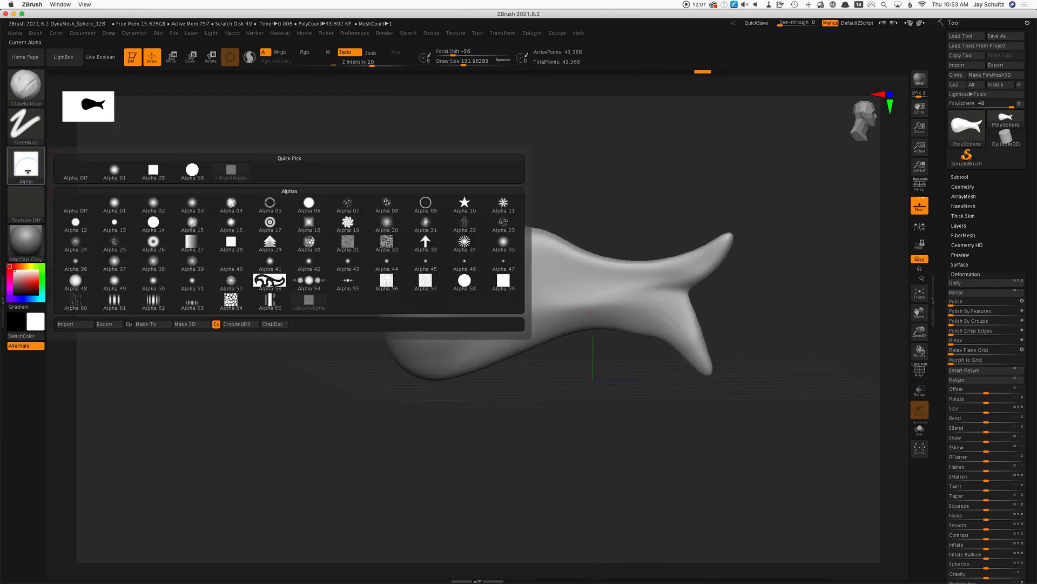
click(111, 172)
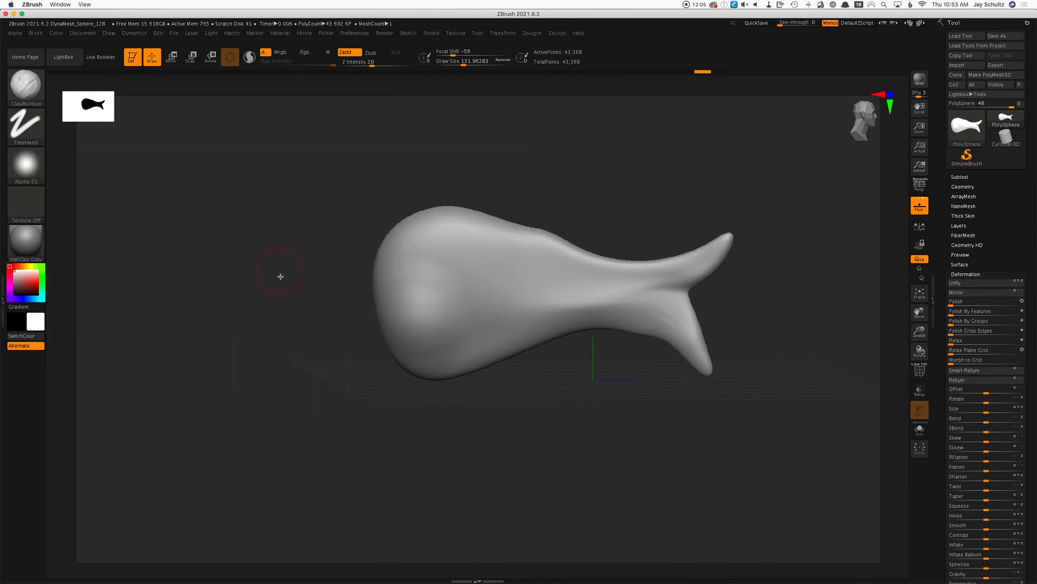
shift+drag(286, 284, 283, 284)
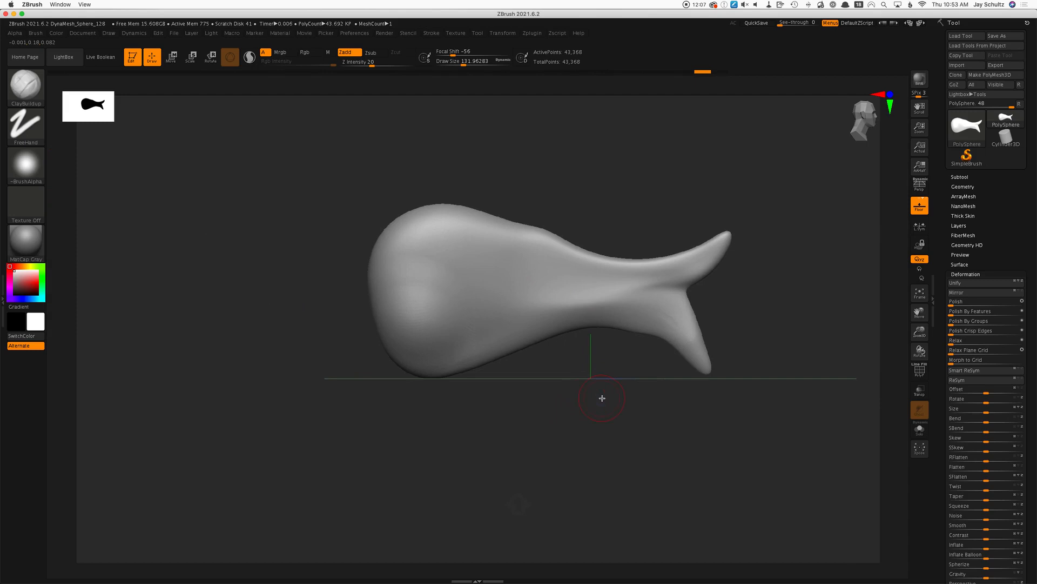
mouse_move(420, 336)
mouse_down()
mouse_move(621, 300)
mouse_move(591, 297)
mouse_move(567, 312)
mouse_up()
key(super+z)
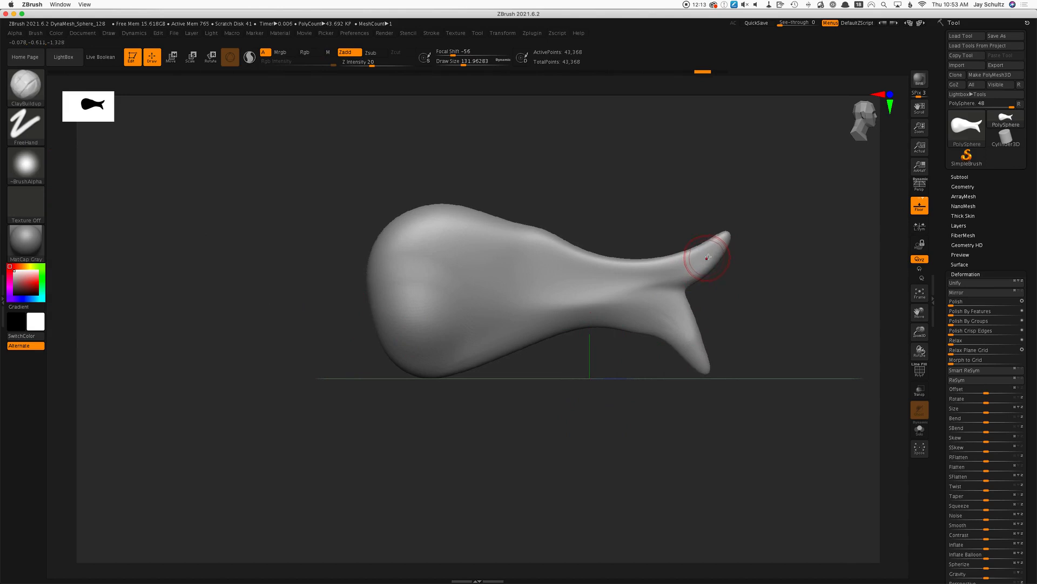
Carve an open mouth into the lower front of the head and form an eye on its side with the ClayBuildup brush.
mouse_move(413, 422)
mouse_down()
mouse_move(546, 443)
mouse_move(676, 305)
mouse_up()
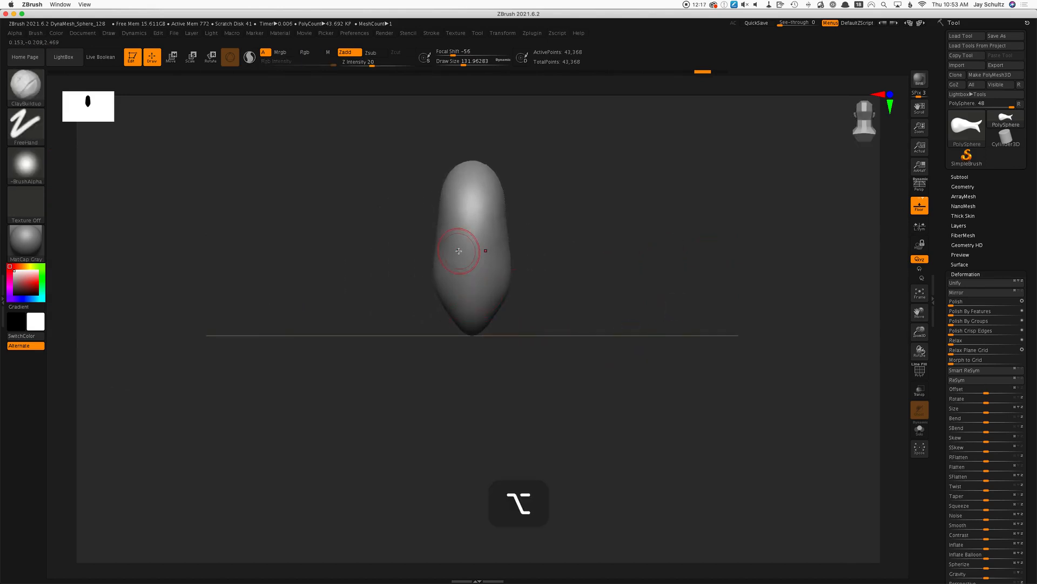
alt+drag(471, 290, 473, 281)
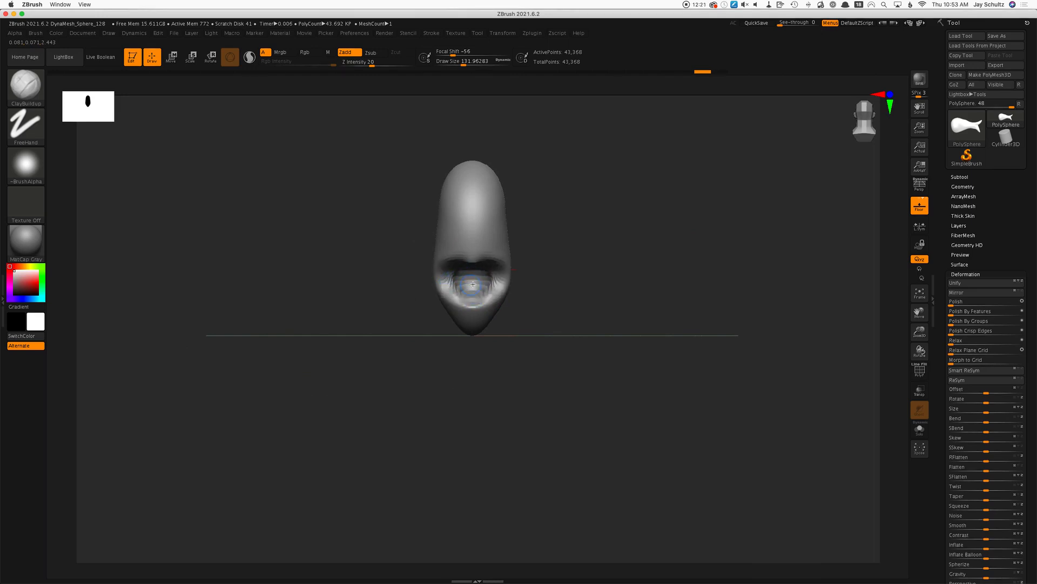
drag(609, 335, 577, 336)
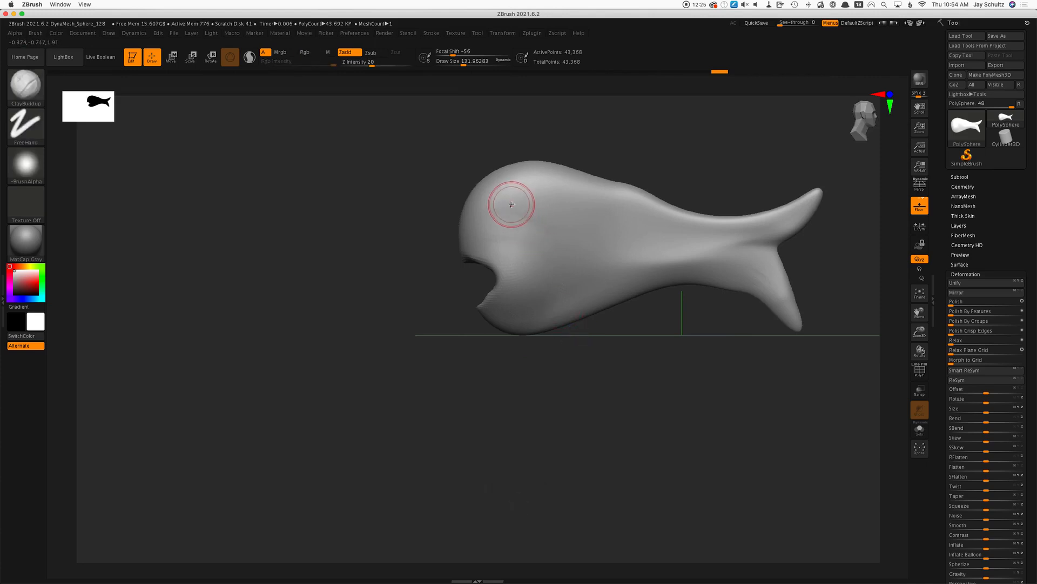
mouse_move(519, 209)
alt+mouse_down()
mouse_move(530, 220)
mouse_move(514, 211)
mouse_move(518, 225)
alt+mouse_up()
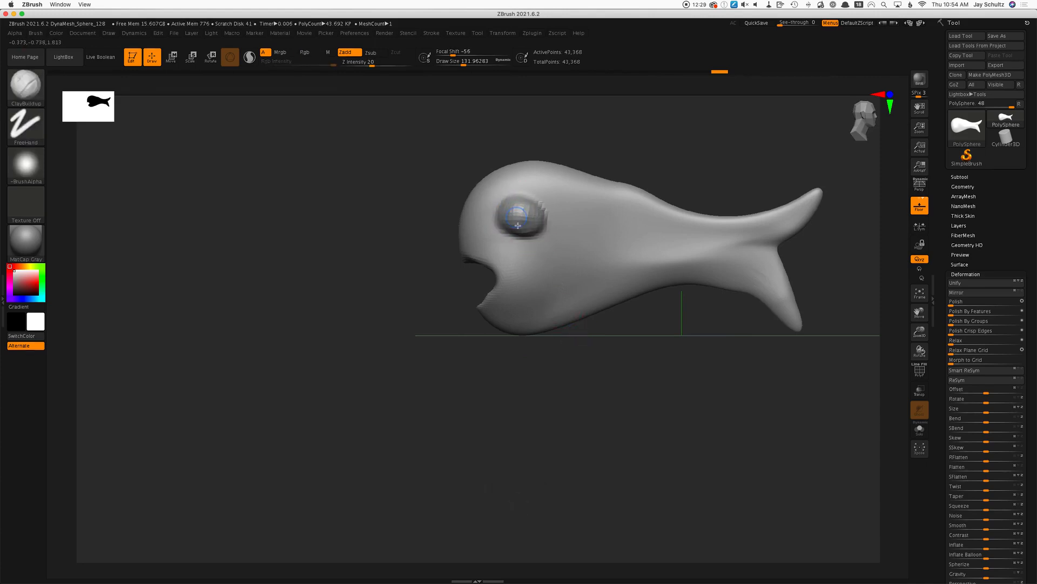
drag(476, 380, 446, 345)
Select the Standard brush, reduce the draw size to about 77, and raise a lip along the mouth's upper edge.
click(20, 95)
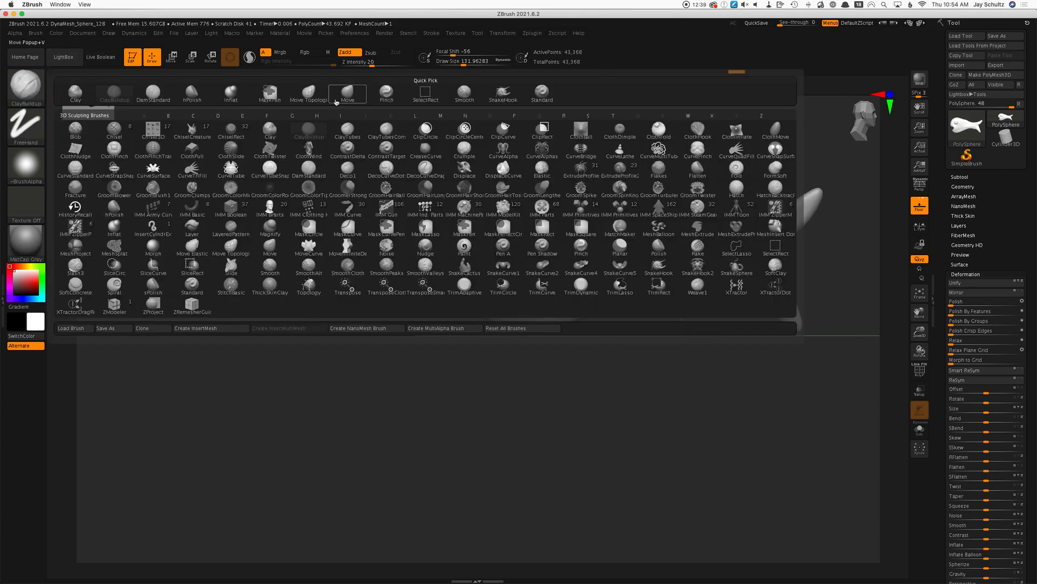
click(542, 92)
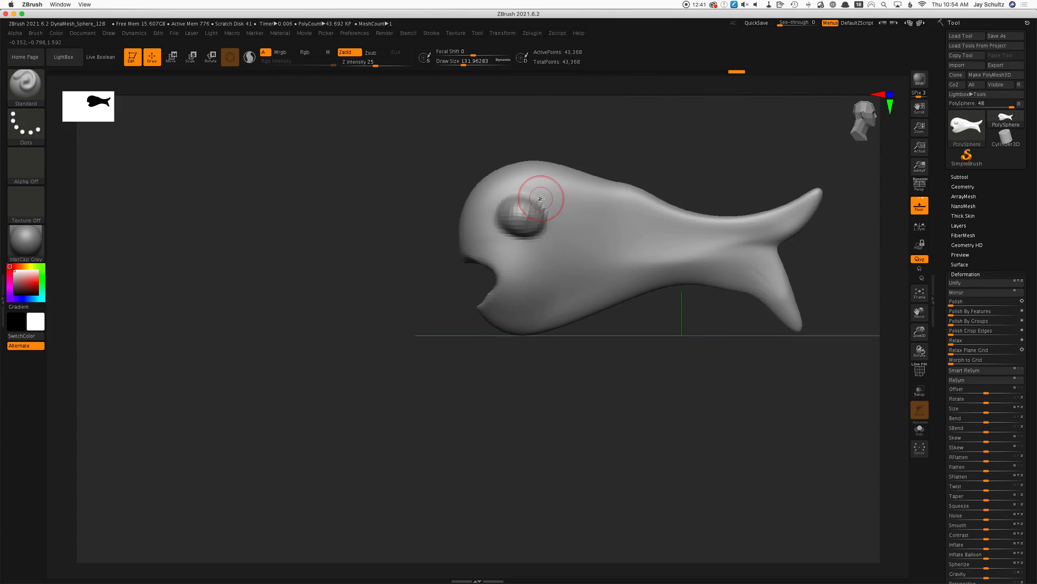
key(s)
mouse_move(540, 195)
mouse_down()
mouse_move(514, 196)
mouse_move(535, 196)
mouse_move(549, 213)
mouse_move(527, 204)
mouse_move(513, 239)
mouse_move(545, 238)
mouse_move(494, 227)
mouse_up()
drag(384, 274, 416, 281)
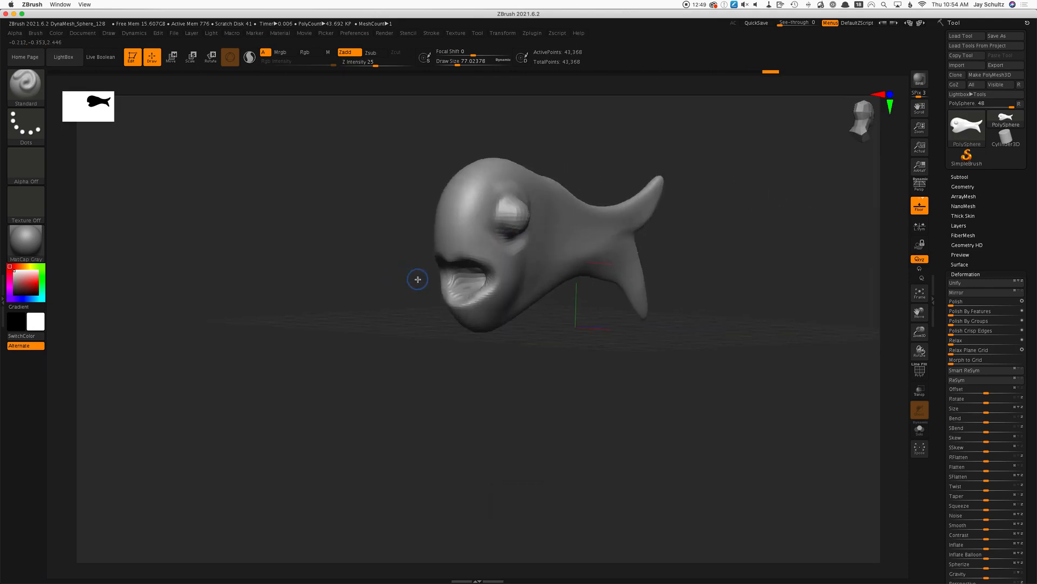
alt+drag(457, 251, 478, 253)
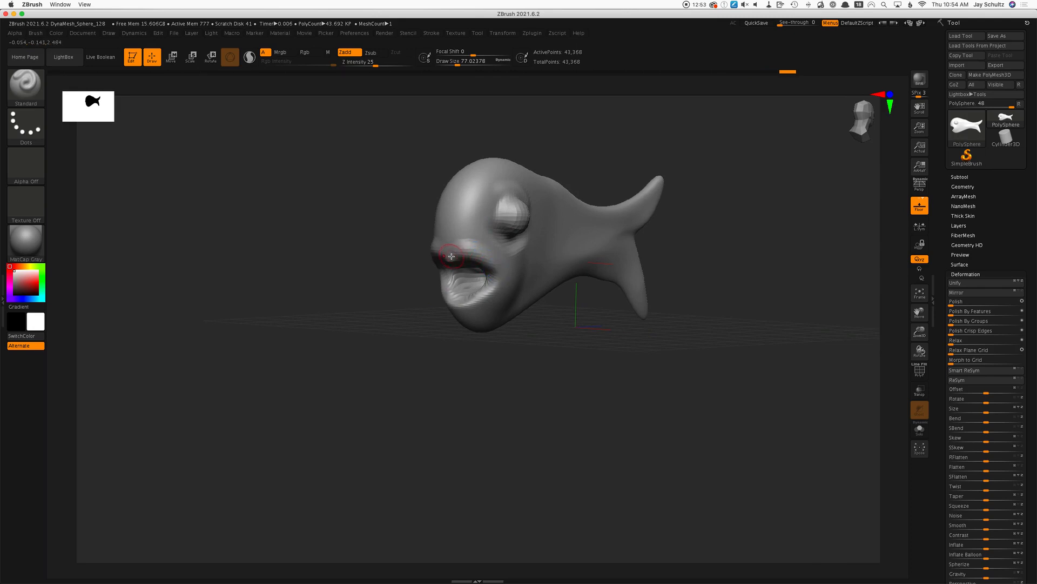
mouse_move(453, 251)
alt+mouse_down()
mouse_move(441, 246)
mouse_move(490, 261)
alt+mouse_up()
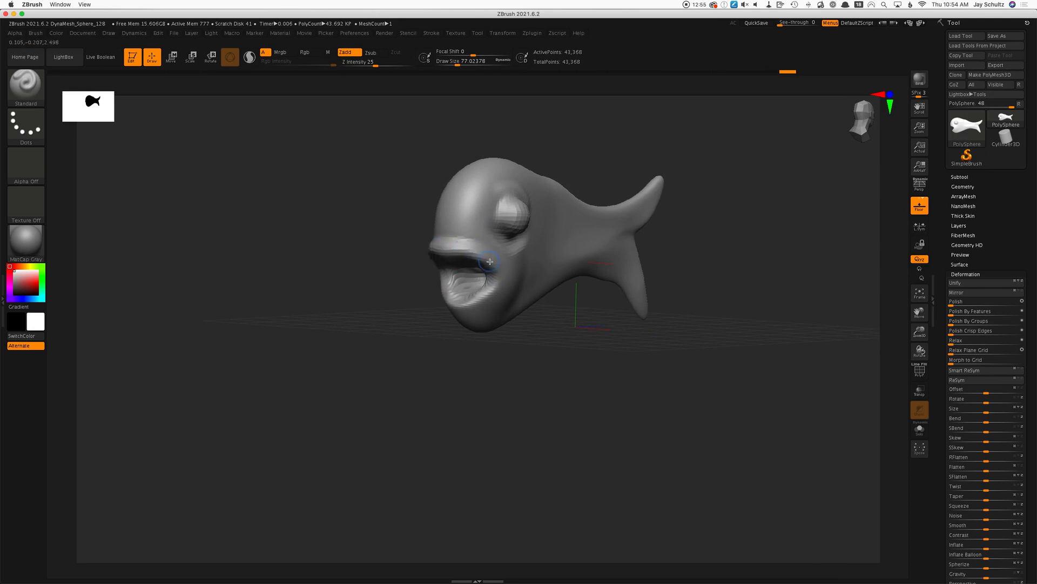
Raise a curved ridge behind the lower jaw, reduce the draw size to about 39, and sculpt fine creases beneath the eye.
drag(486, 389, 465, 397)
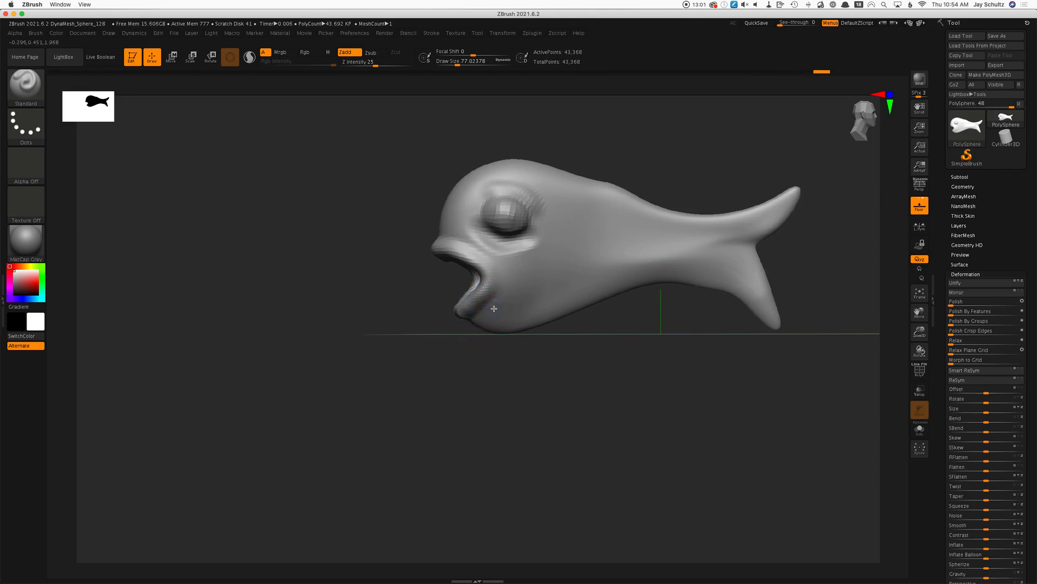
drag(494, 309, 586, 289)
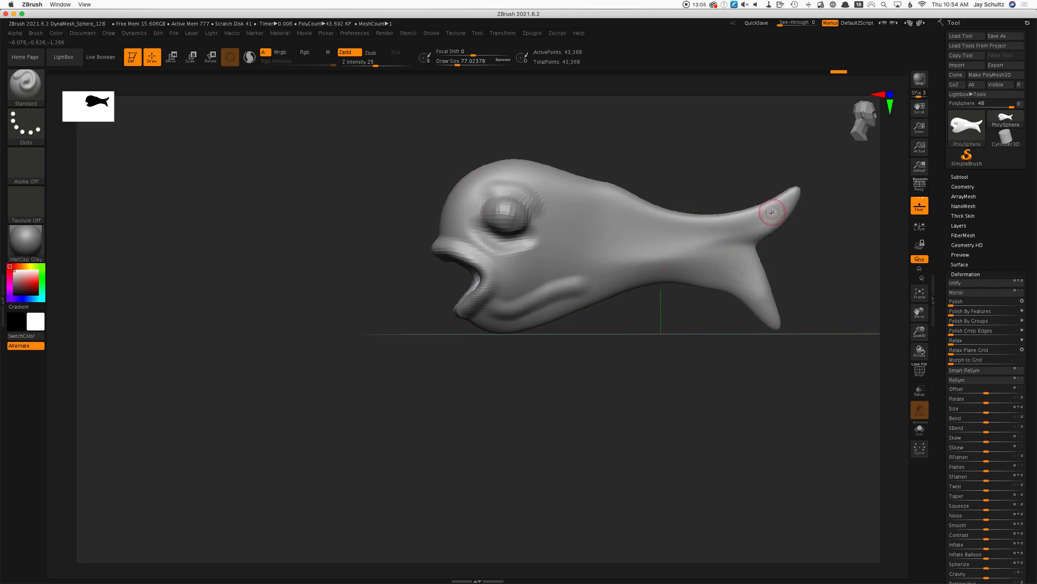
drag(483, 394, 475, 389)
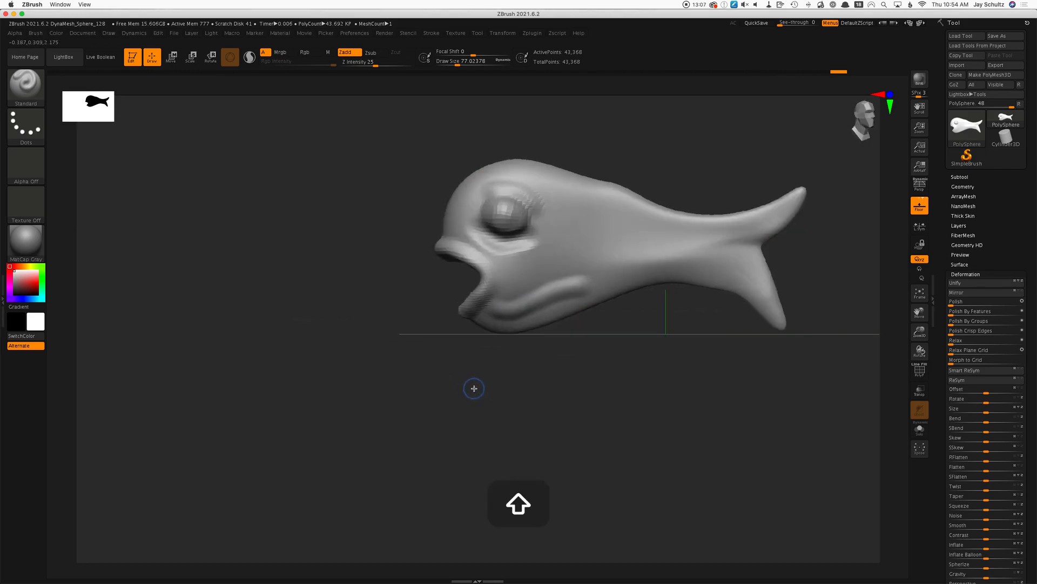
key(s)
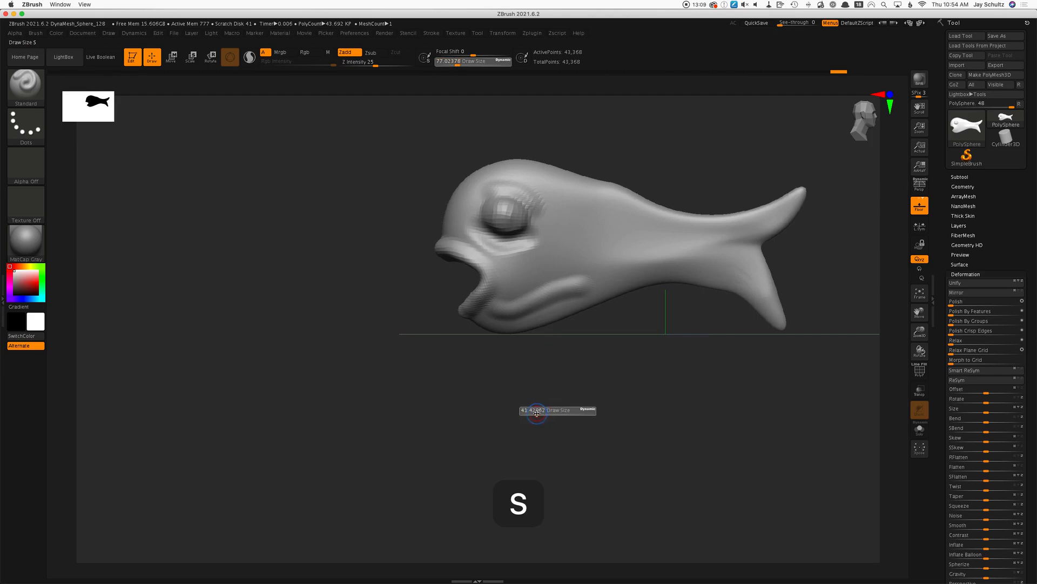
drag(537, 413, 535, 413)
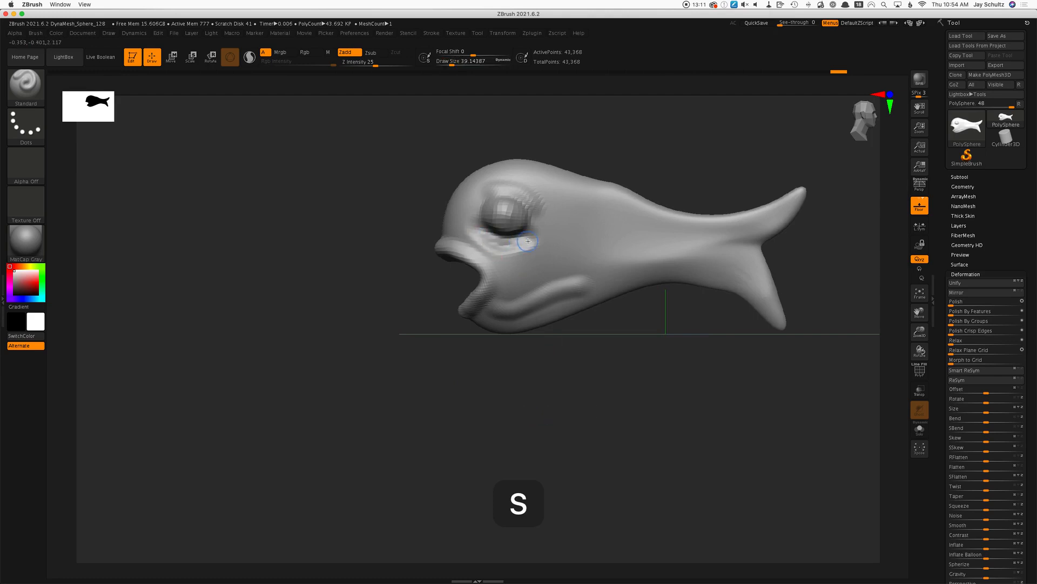
drag(489, 236, 533, 241)
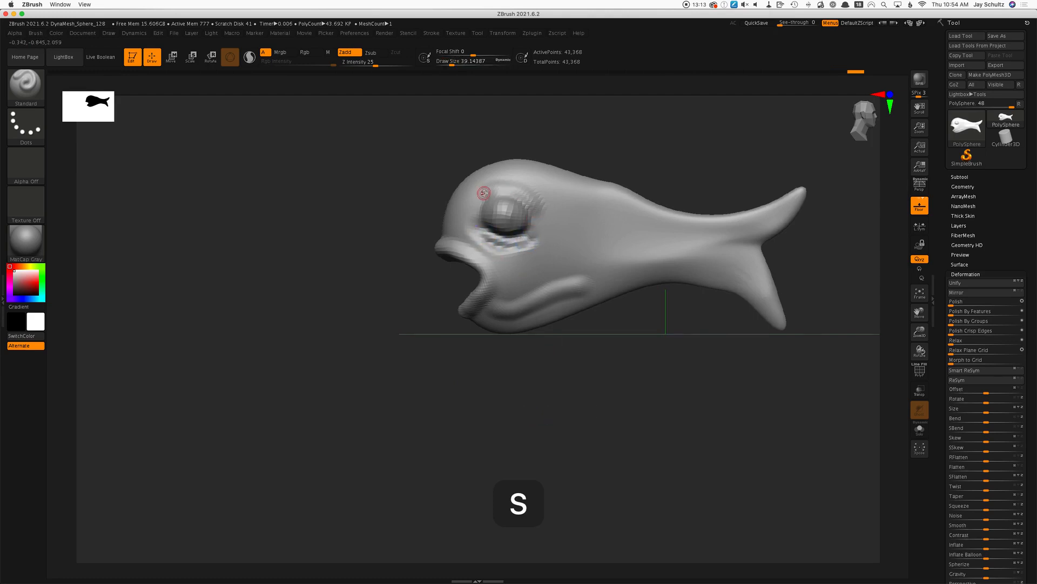
Open the Geometry settings, show the polyframe, and examine the mesh density around the fish's eye and mouth.
drag(490, 380, 443, 416)
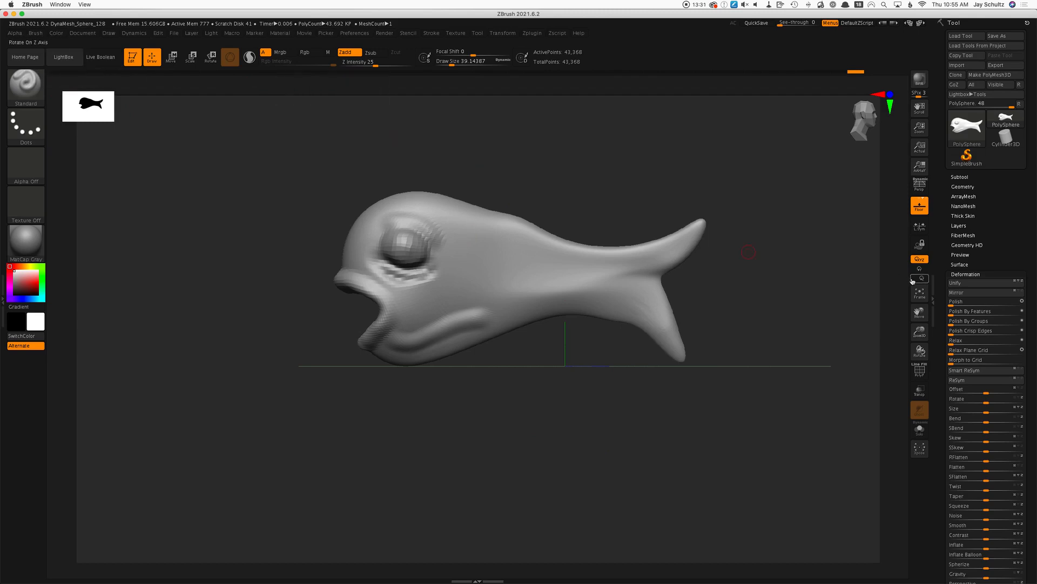
click(964, 274)
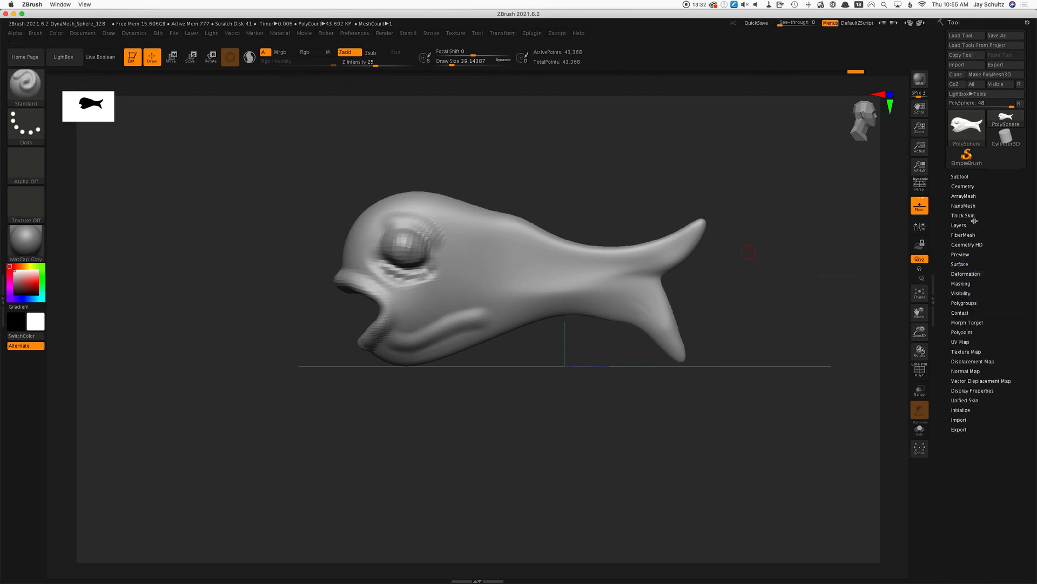
click(962, 187)
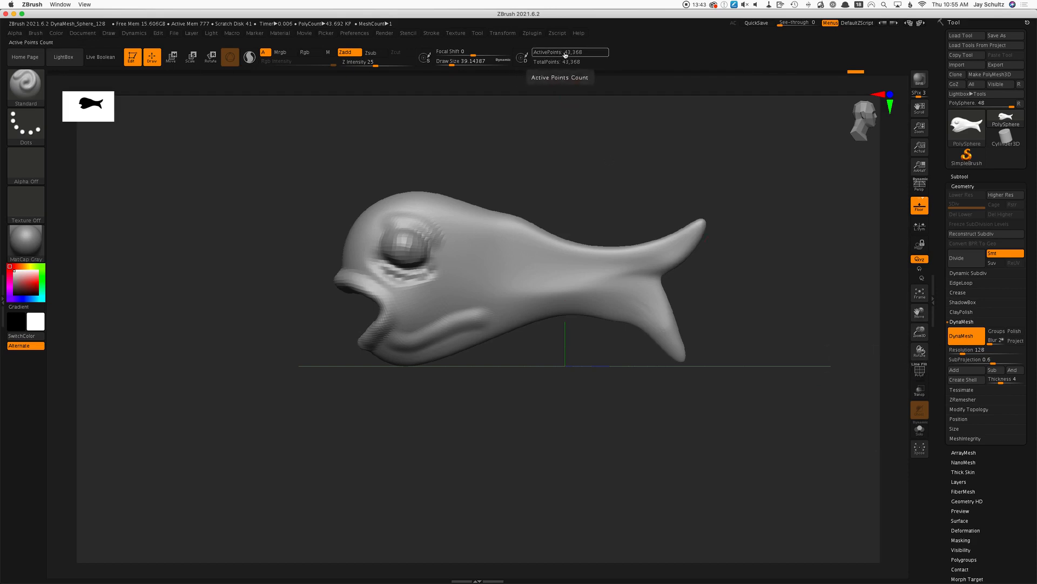
click(919, 371)
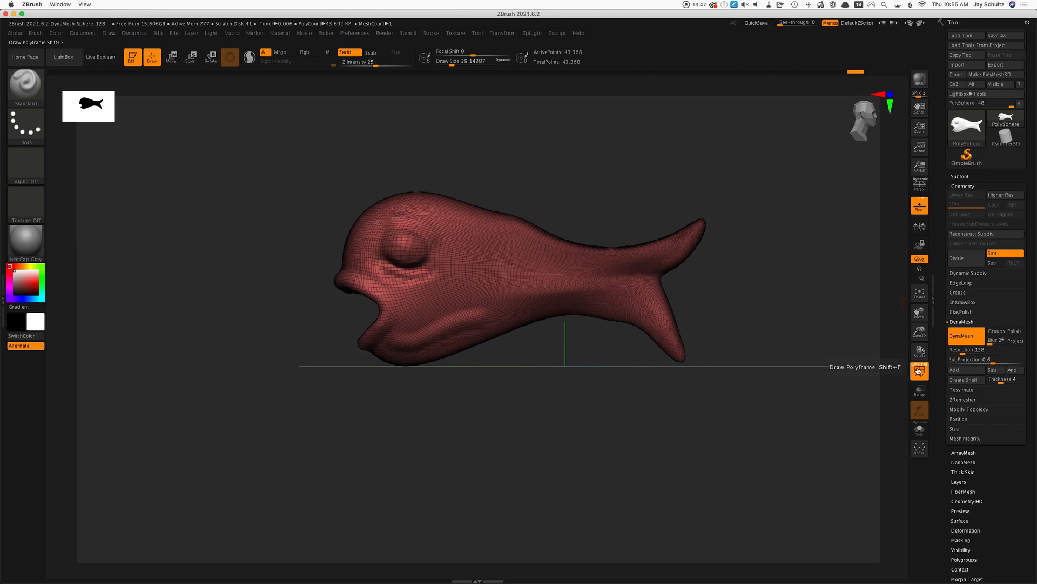
mouse_move(611, 354)
mouse_down()
mouse_move(592, 355)
mouse_move(602, 347)
mouse_move(604, 363)
mouse_move(595, 350)
mouse_up()
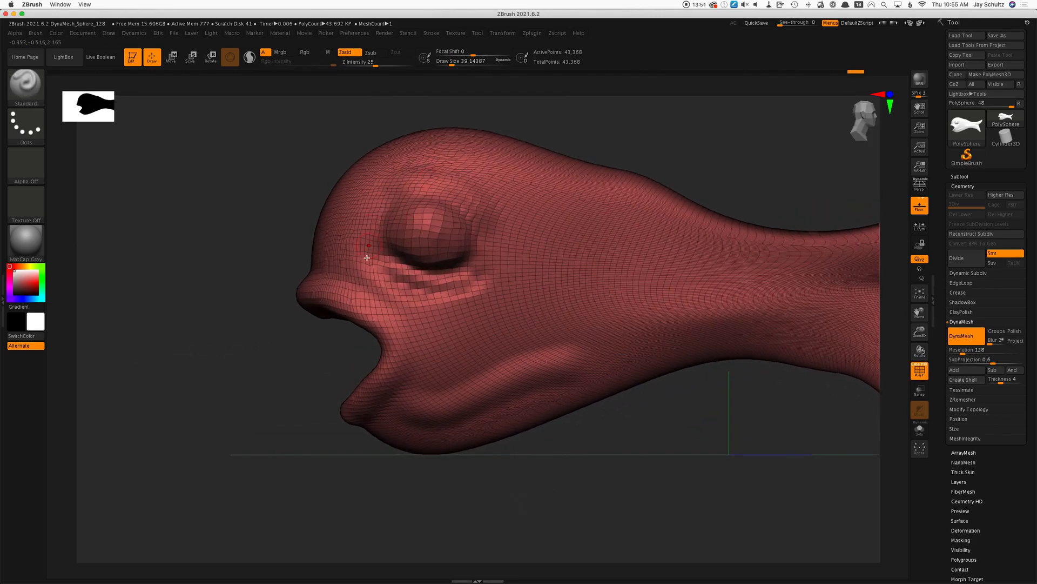
With the Move brush at draw size about 202, deepen the tail notch and lengthen the lower tail fin, undoing the extra upward pull.
mouse_move(724, 419)
alt+mouse_down()
mouse_move(486, 394)
mouse_move(551, 409)
mouse_move(512, 394)
alt+mouse_up()
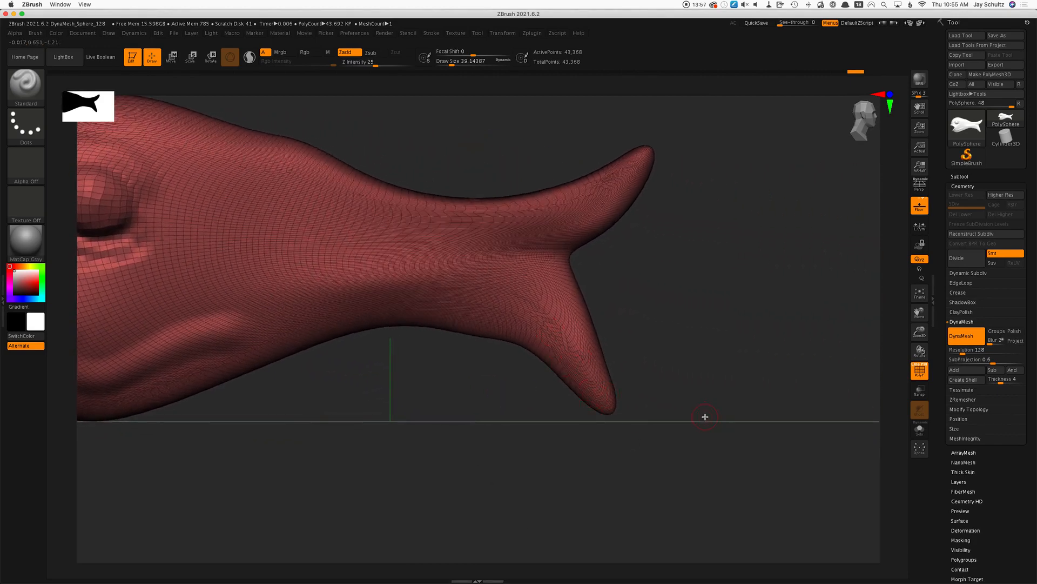
key(s)
click(26, 84)
click(347, 91)
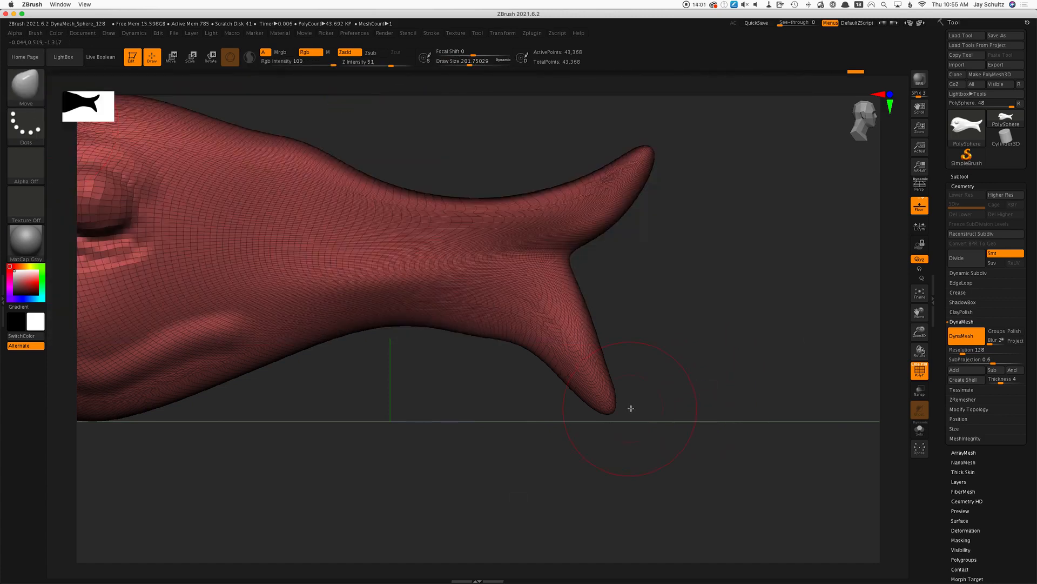
drag(570, 276, 544, 274)
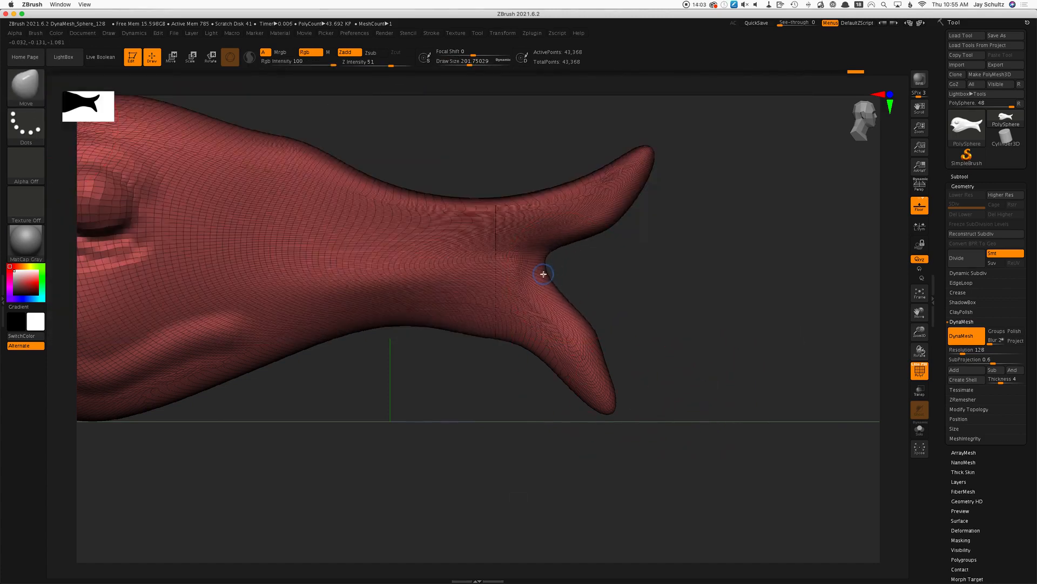
mouse_move(622, 409)
mouse_down()
mouse_move(662, 422)
mouse_move(672, 439)
mouse_up()
mouse_move(614, 352)
mouse_down()
mouse_move(697, 305)
mouse_move(672, 301)
mouse_up()
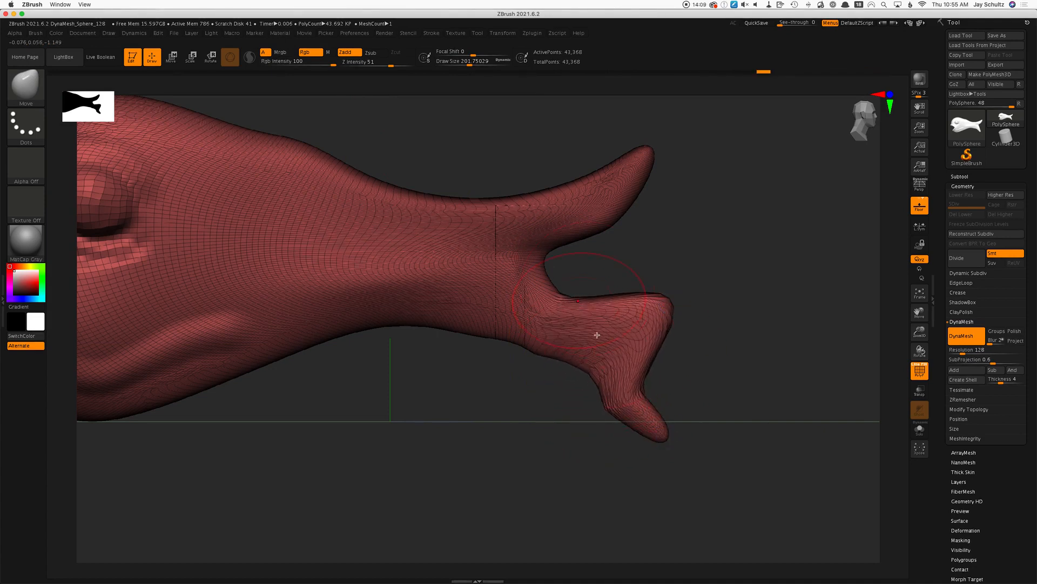
key(super+z)
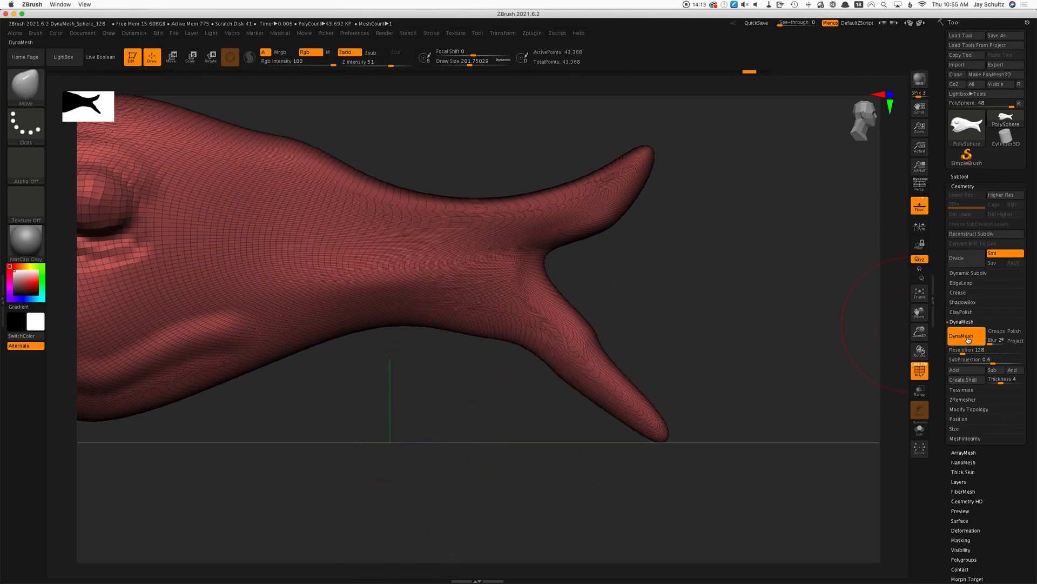
Remesh the stretched fish with DynaMesh at resolution 128.
key(ctrl)
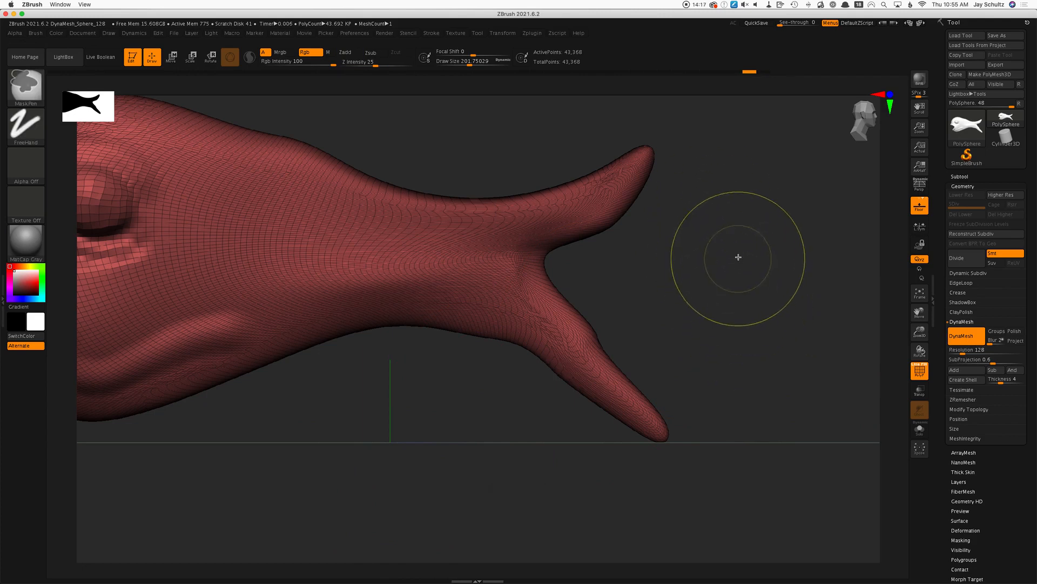
click(962, 351)
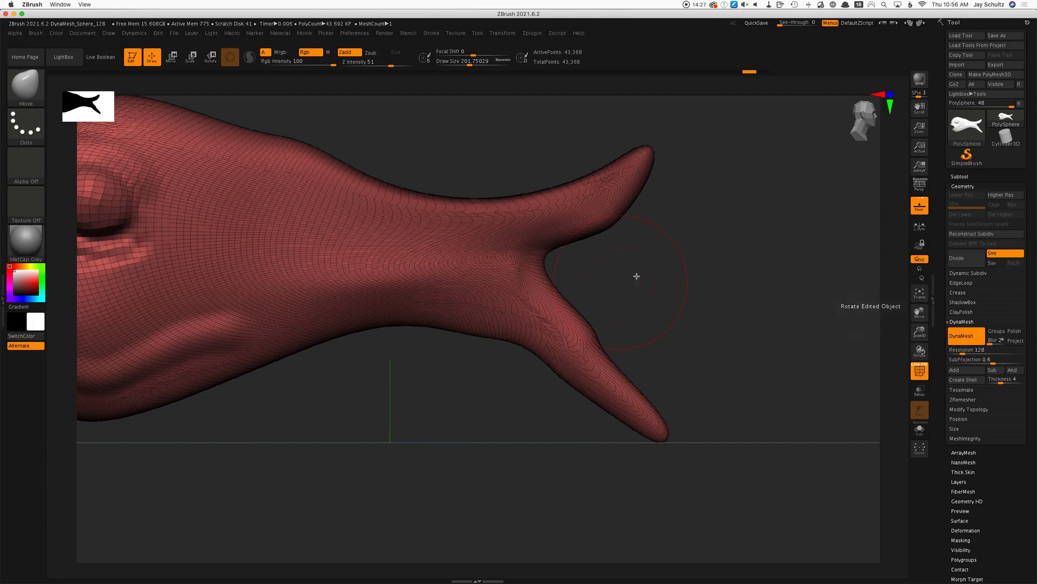
ctrl+drag(743, 220, 808, 347)
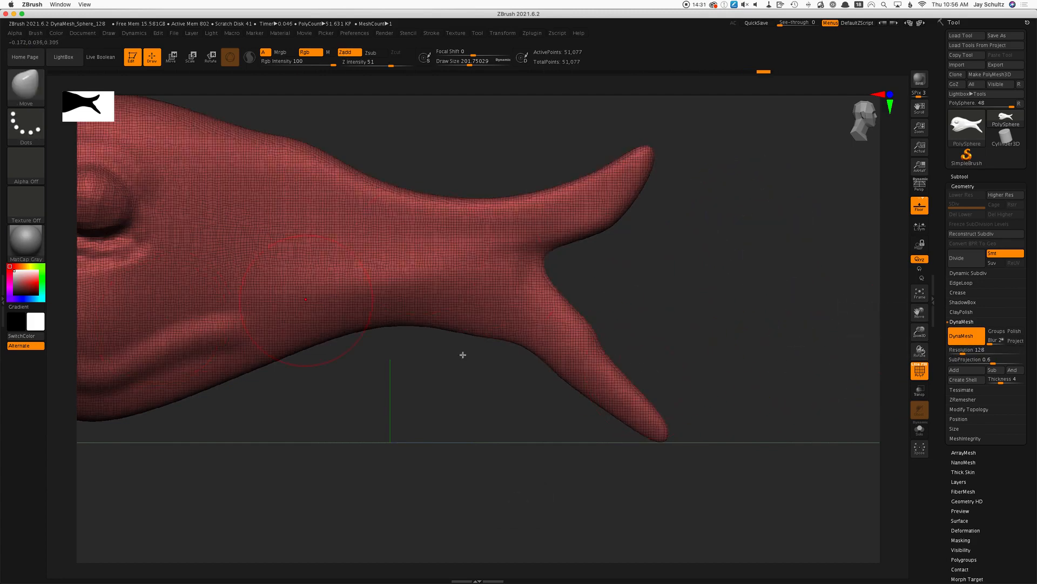
Examine the whole remeshed fish with the polyframe hidden and shown again.
click(919, 370)
drag(724, 365, 924, 415)
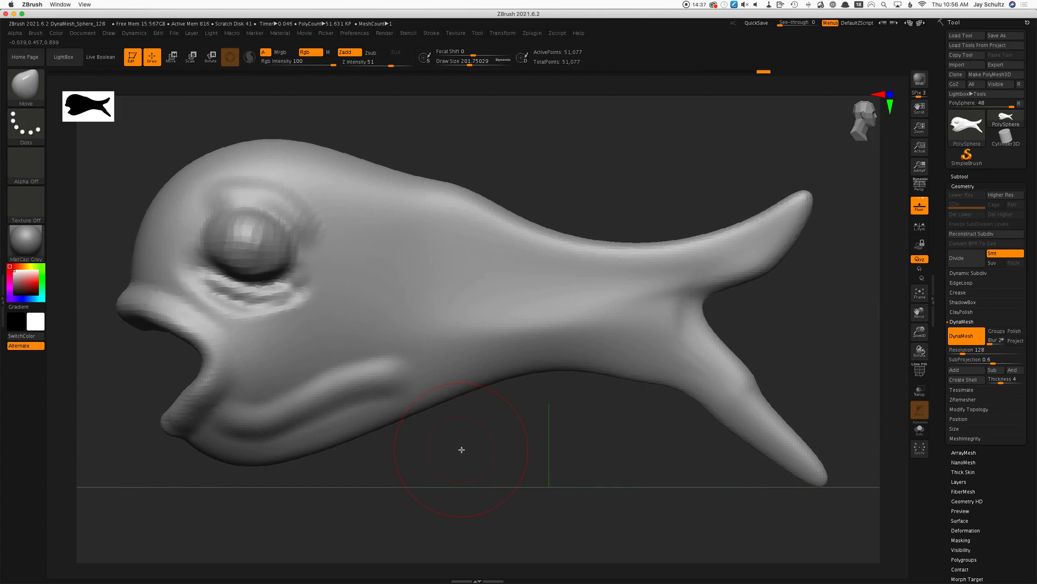
key(shift+f)
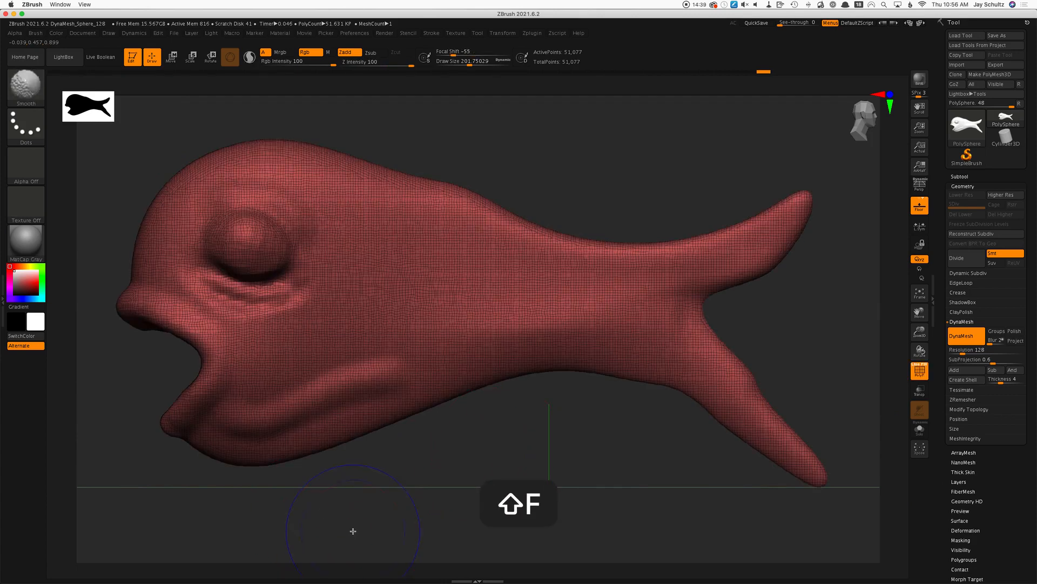
Turn off DynaMesh, divide the fish's mesh once, and examine the subdivided surface with the polyframe shown and hidden.
key(shift+f)
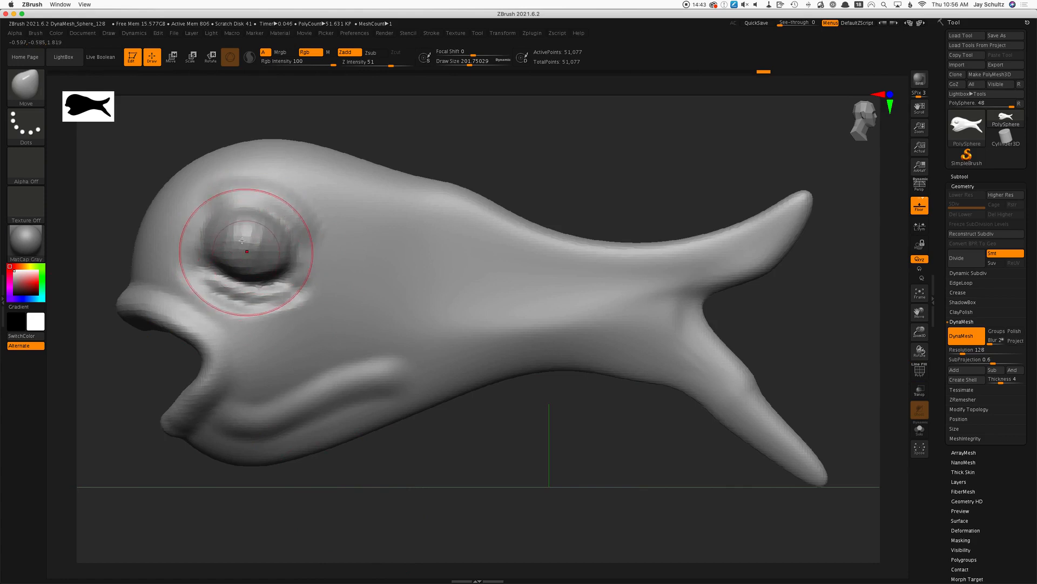
key(s)
drag(581, 461, 557, 462)
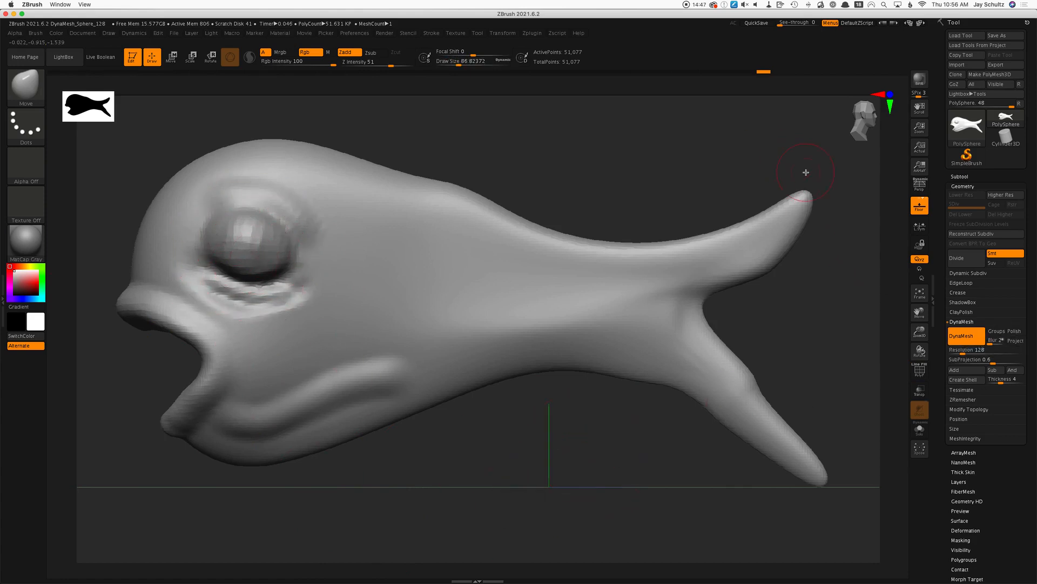
click(971, 335)
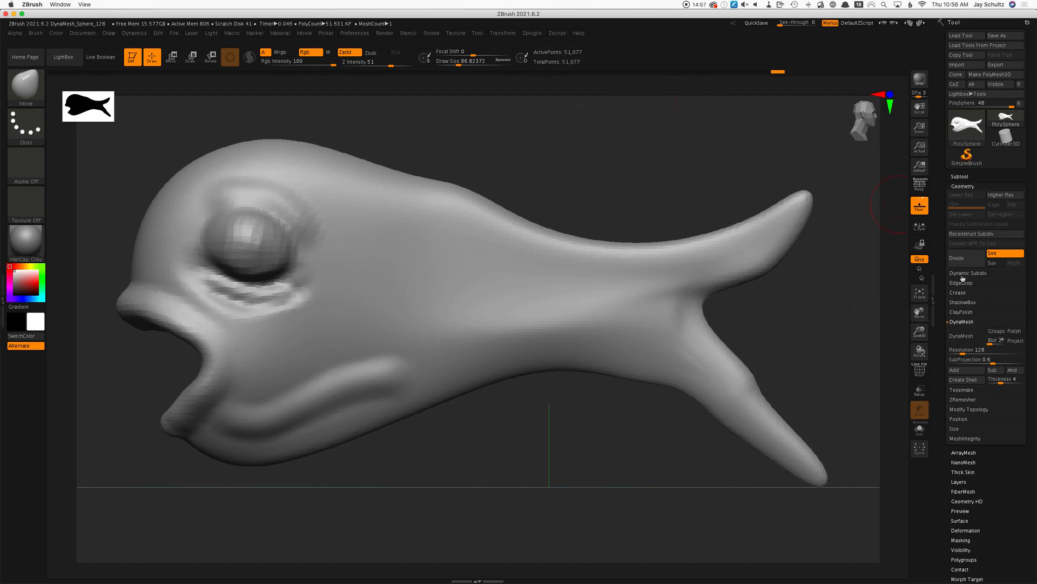
key(shift+f)
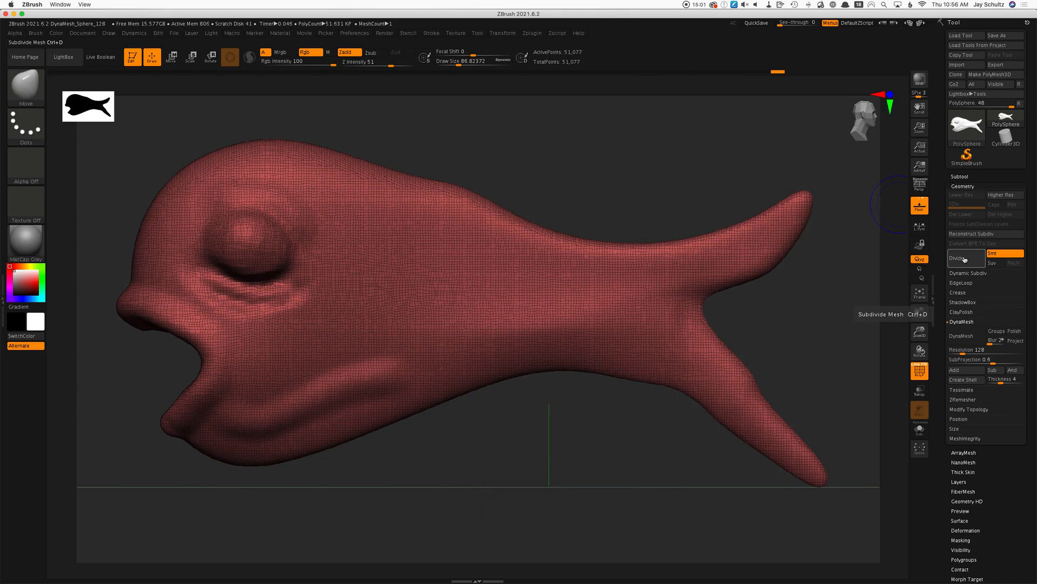
click(965, 259)
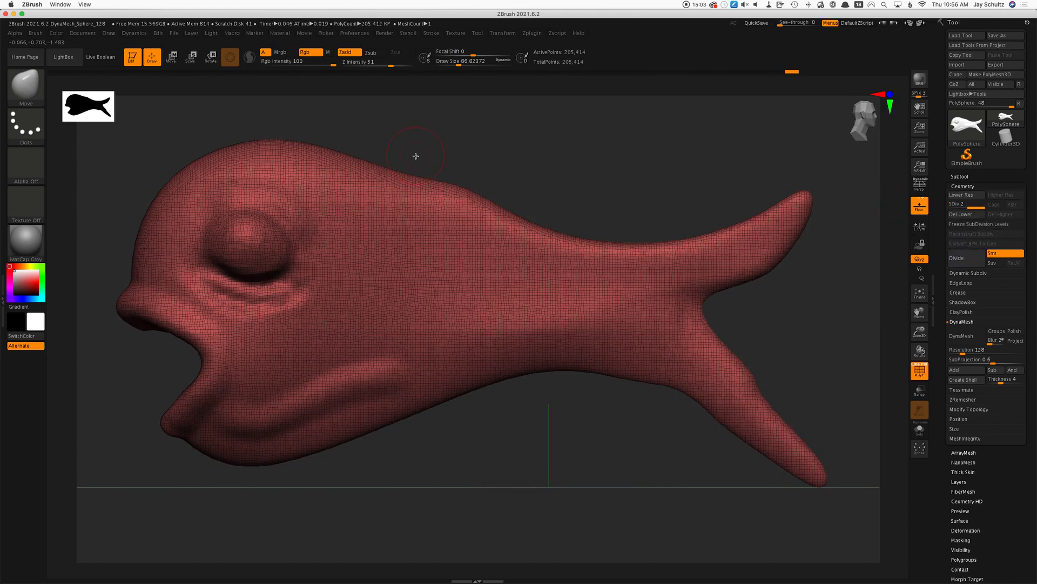
drag(628, 132, 651, 135)
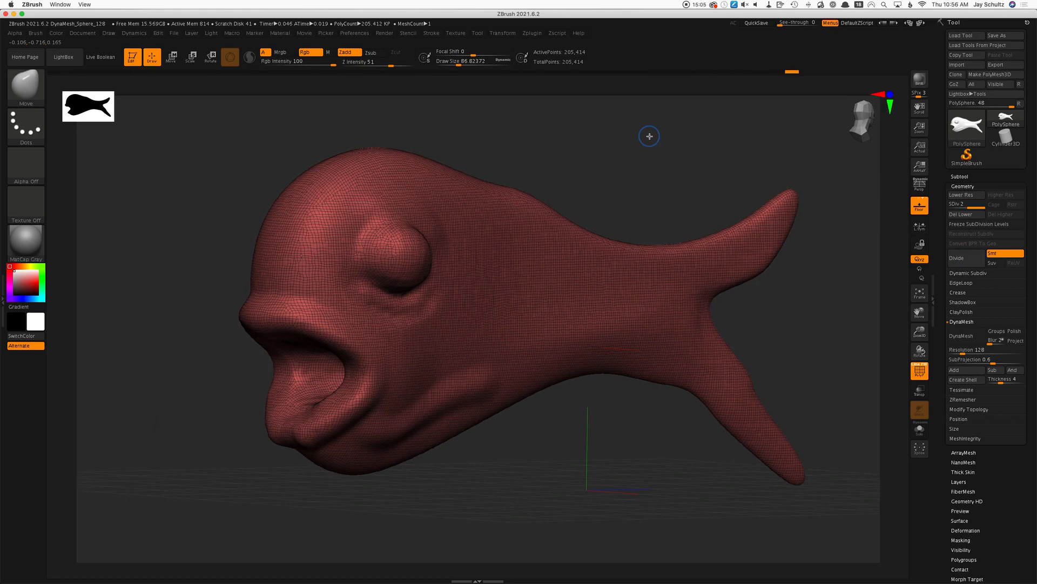
key(shift)
key(shift+f)
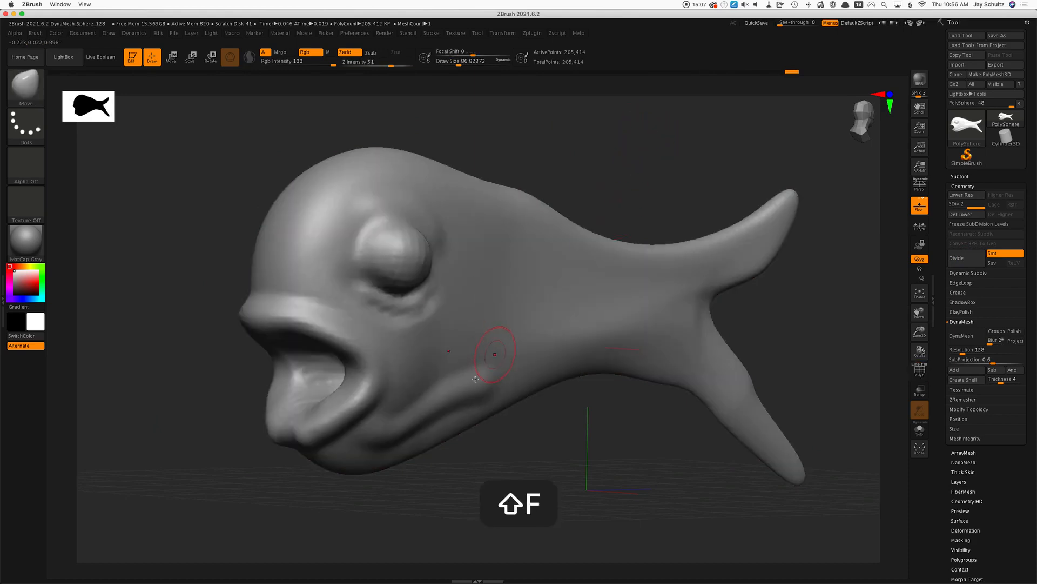
Smooth the eyeball and the folds around and beneath it at draw size about 71, and return to the Move brush.
key(f)
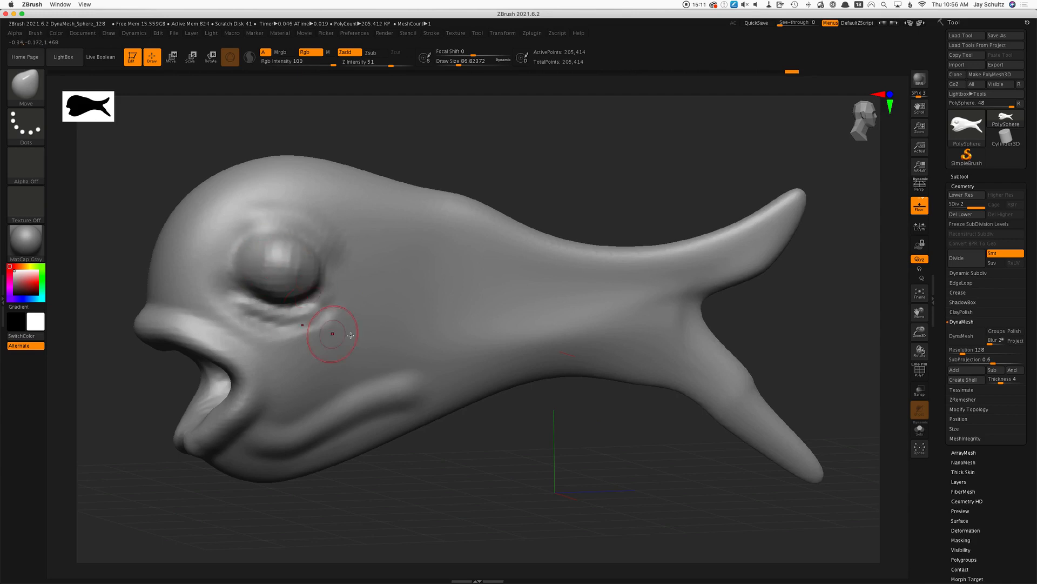
shift+drag(490, 438, 483, 437)
key(s)
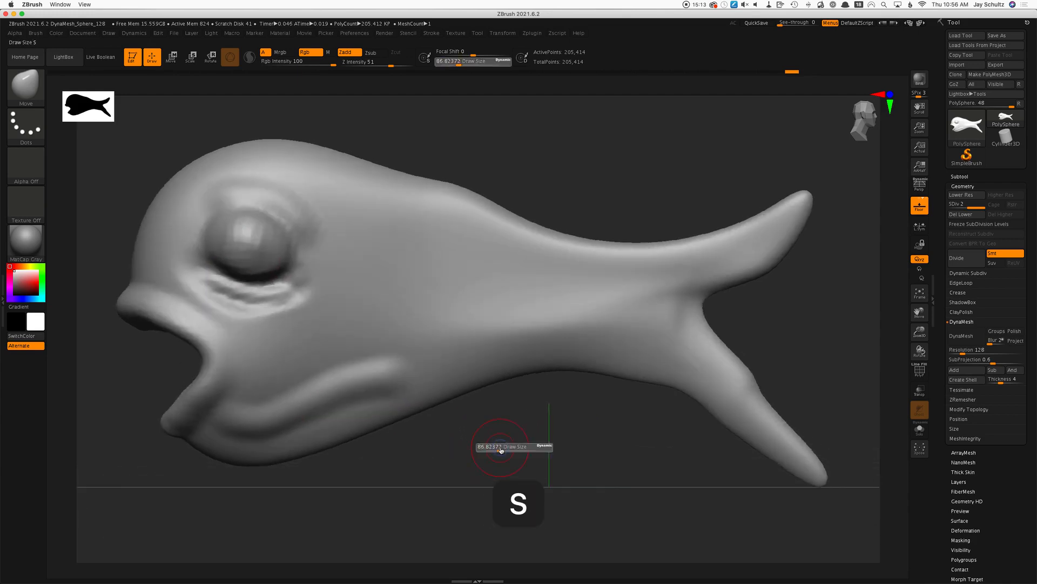
key(shift)
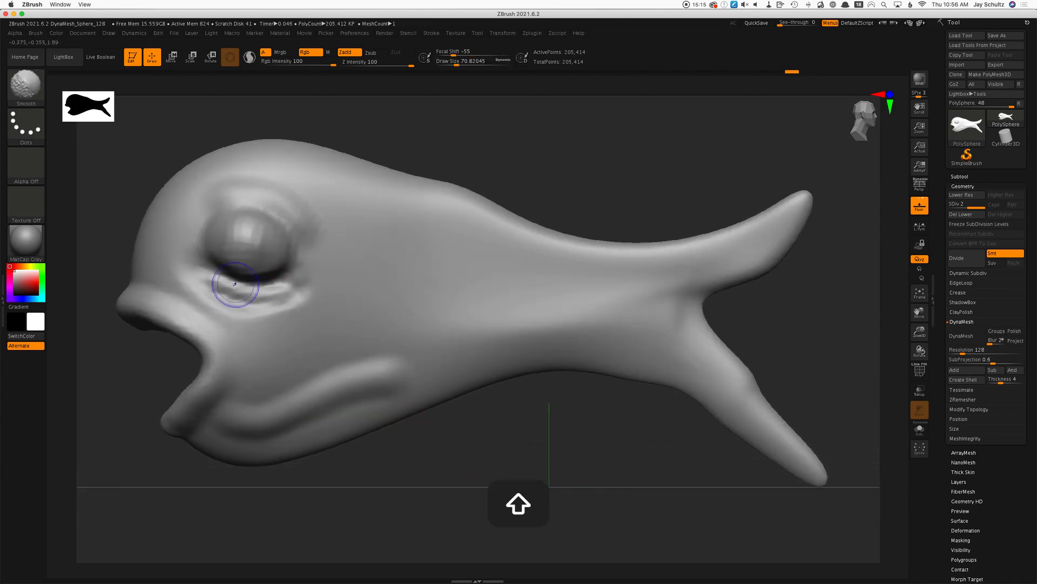
shift+drag(232, 288, 297, 291)
shift+drag(242, 227, 238, 229)
shift+drag(292, 254, 265, 199)
shift+drag(312, 247, 260, 299)
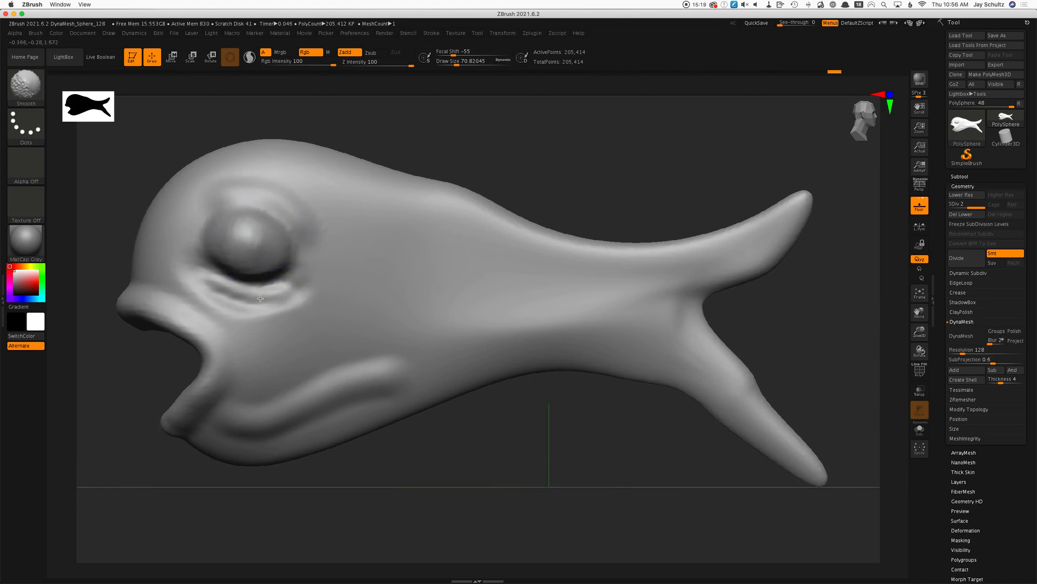
key(b)
key(m)
key(v)
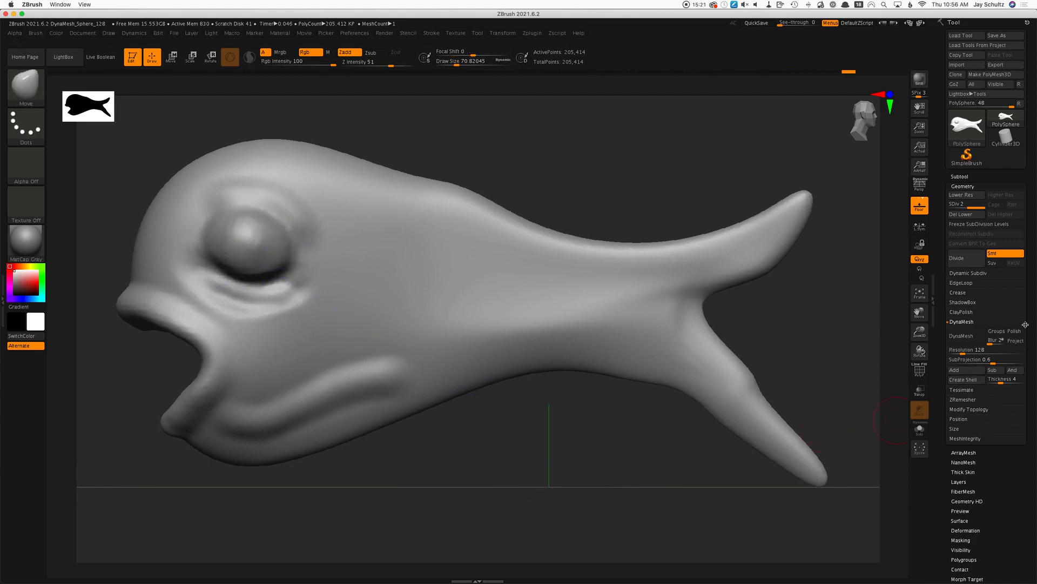
With the polyframe shown, compare the fish's subdivision levels and delete the lower one.
mouse_move(631, 164)
mouse_down()
mouse_move(646, 163)
mouse_move(634, 165)
mouse_up()
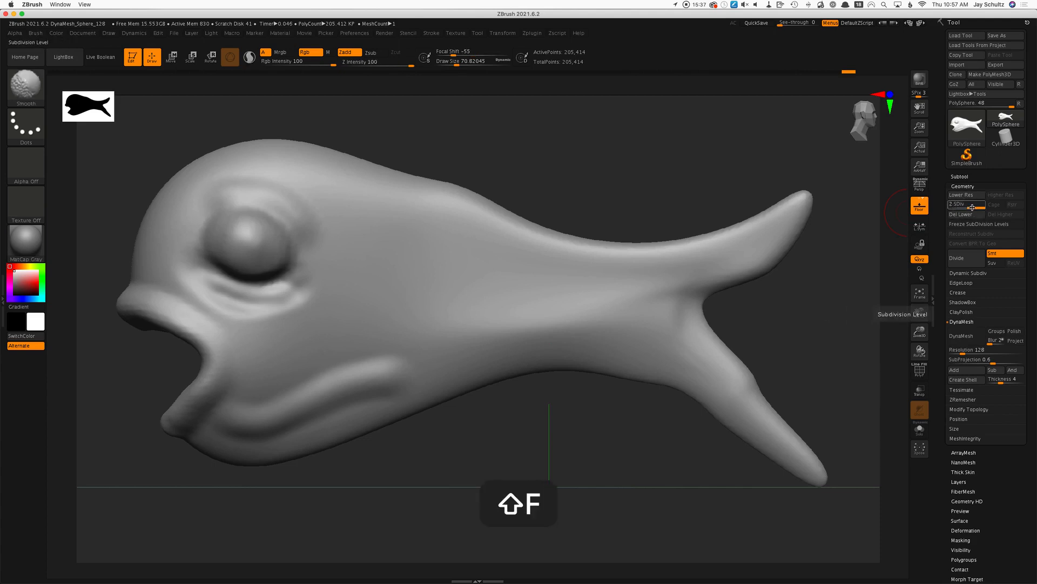
key(shift+f)
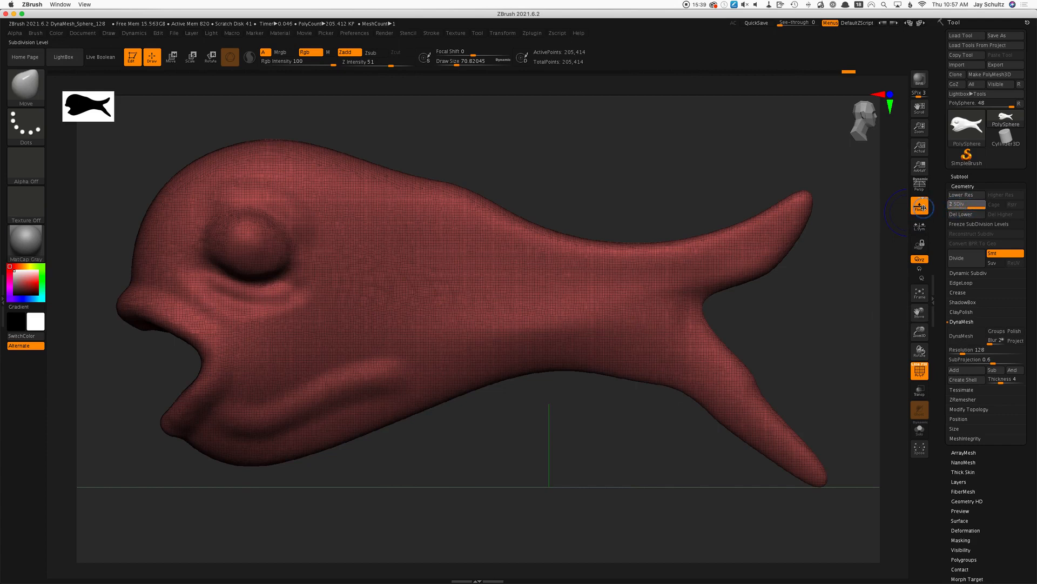
drag(948, 208, 1006, 208)
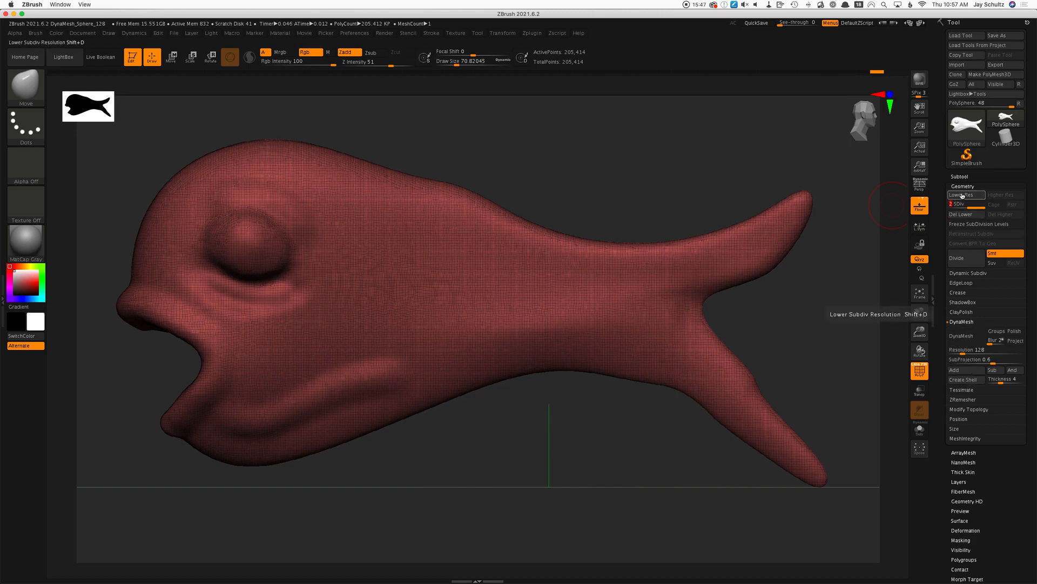
click(957, 215)
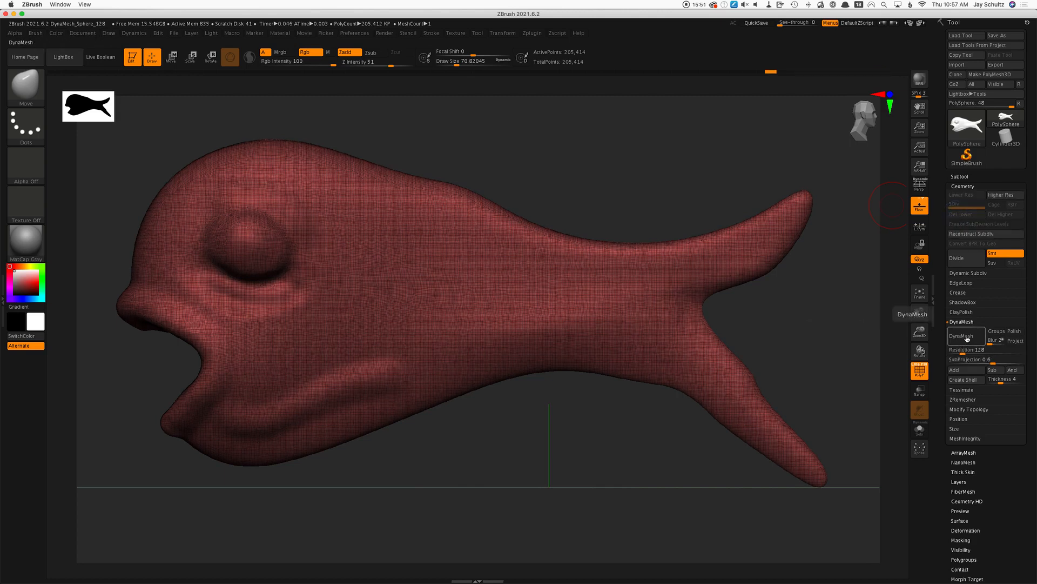
Try to remesh the divided fish with DynaMesh at resolution 128, and undo the remesh.
click(964, 337)
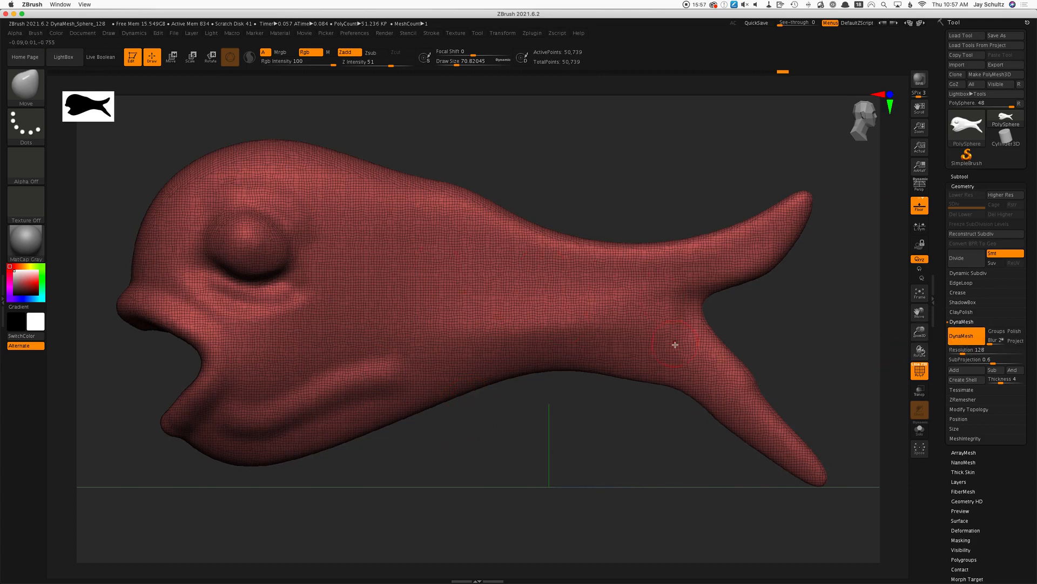
key(shift+f)
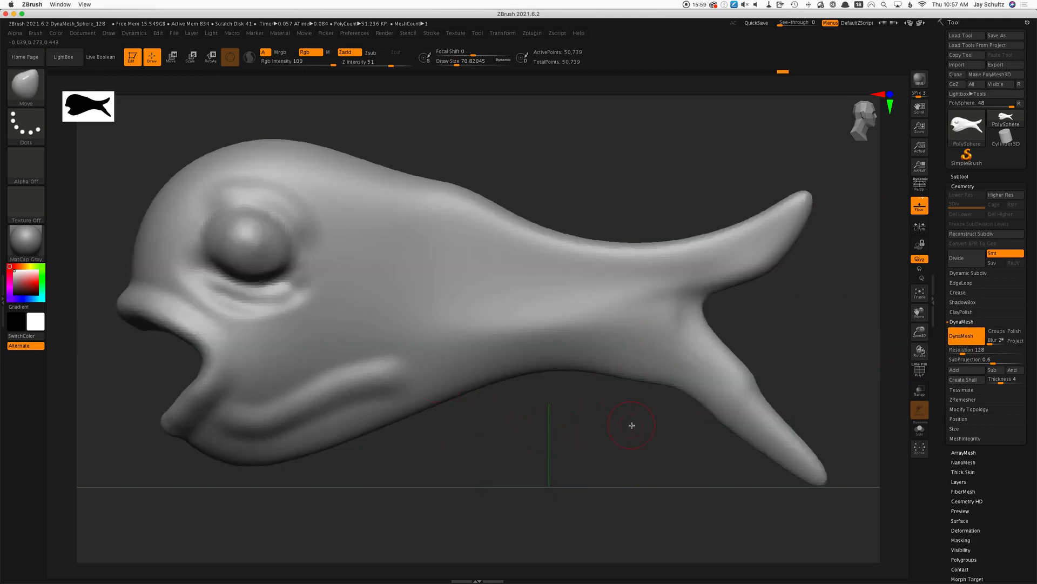
key(super+z)
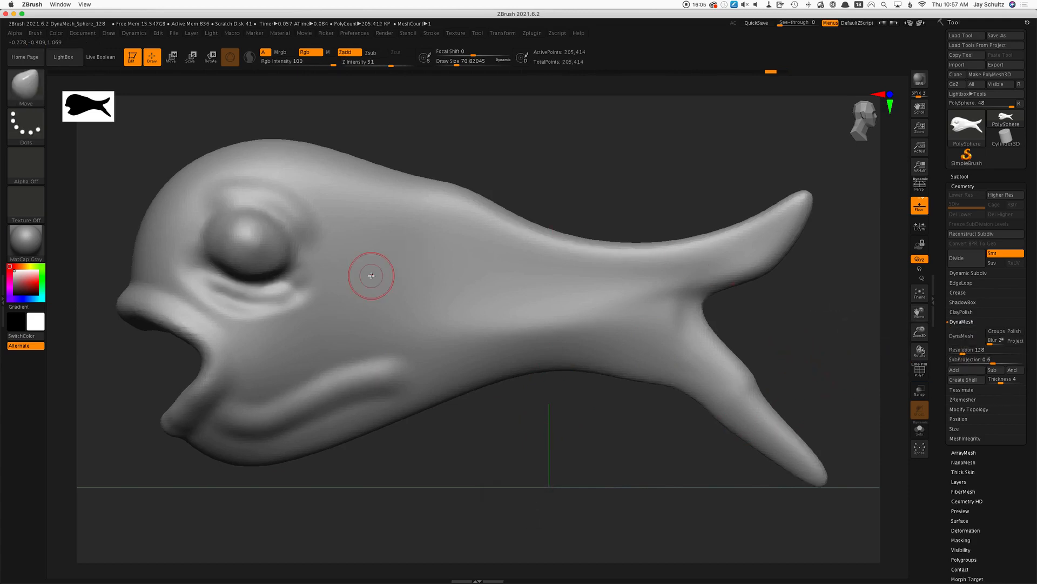
Remesh the fish with DynaMesh at resolution 256 with Project enabled, and check the mesh with the polyframe.
click(957, 350)
text(256)
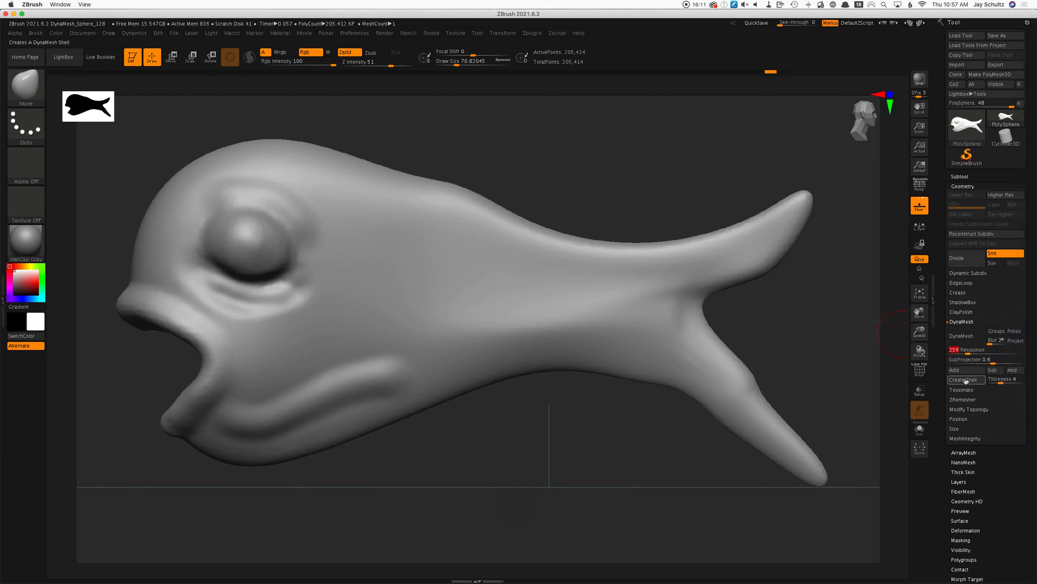
click(1014, 341)
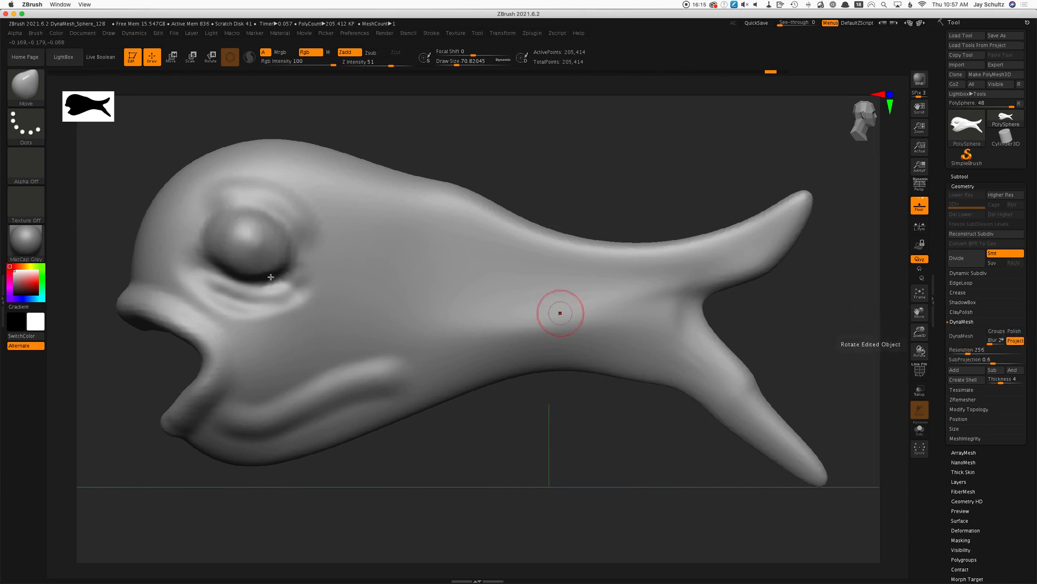
click(962, 335)
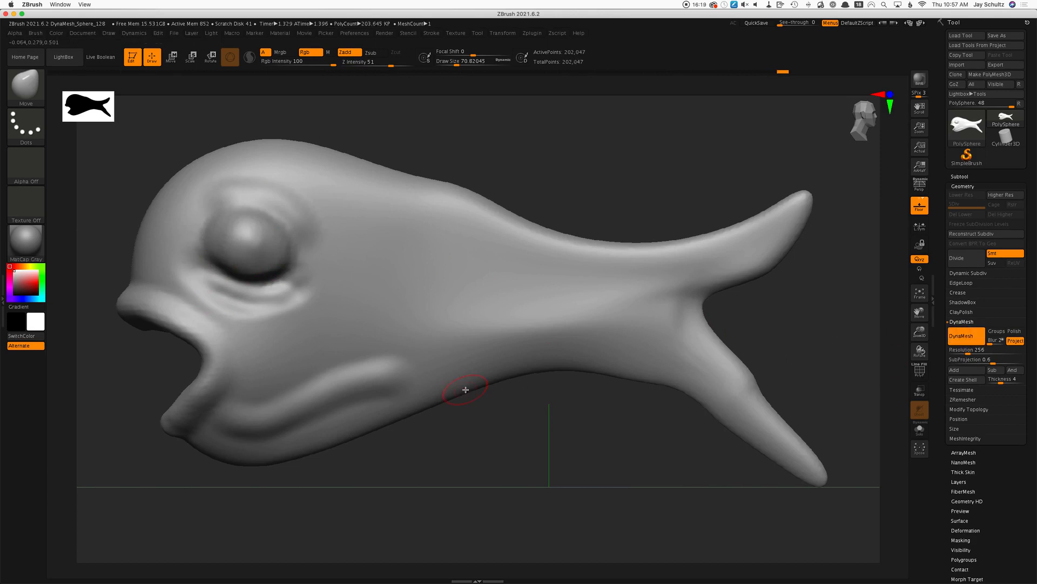
key(shift)
key(shift+f)
key(shift+f)
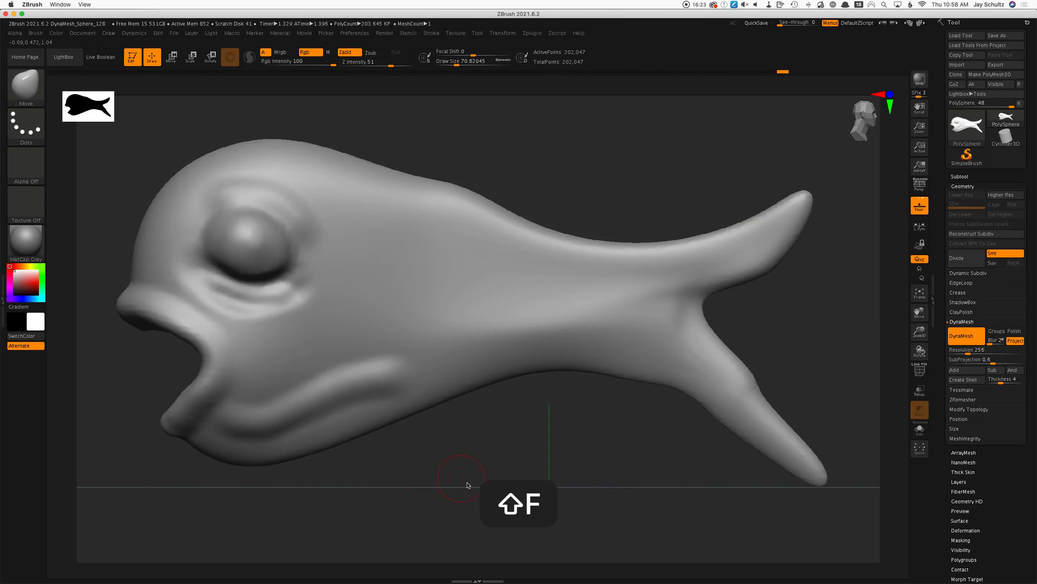
Look over the whole remeshed fish from farther away and review the available sculpting brushes.
drag(535, 458, 697, 458)
key(alt)
drag(636, 388, 583, 351)
key(alt)
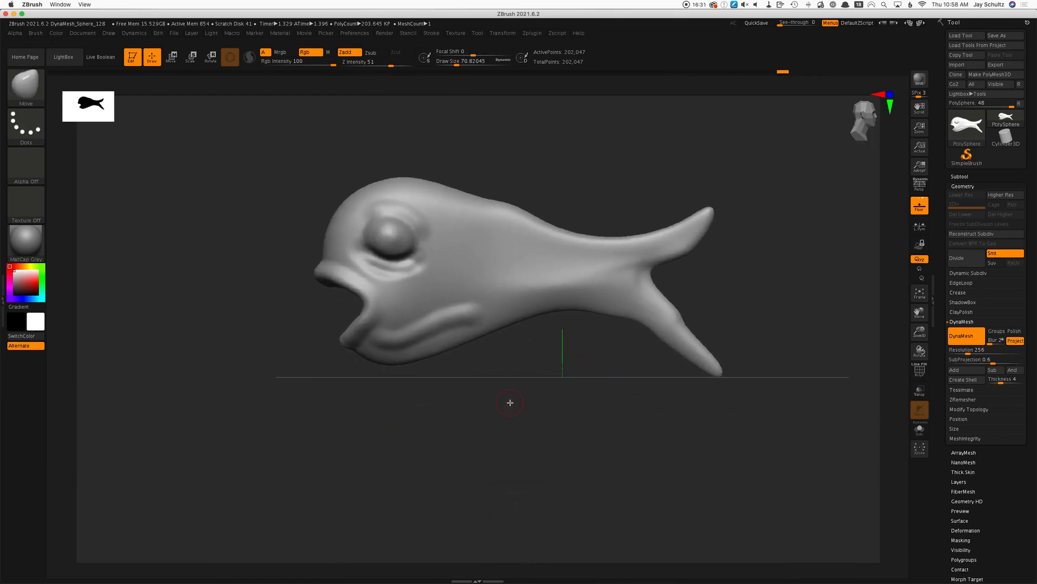
alt+drag(558, 377, 554, 424)
mouse_move(563, 386)
mouse_down()
mouse_move(565, 468)
mouse_move(546, 378)
mouse_move(569, 405)
mouse_move(561, 382)
mouse_up()
click(24, 85)
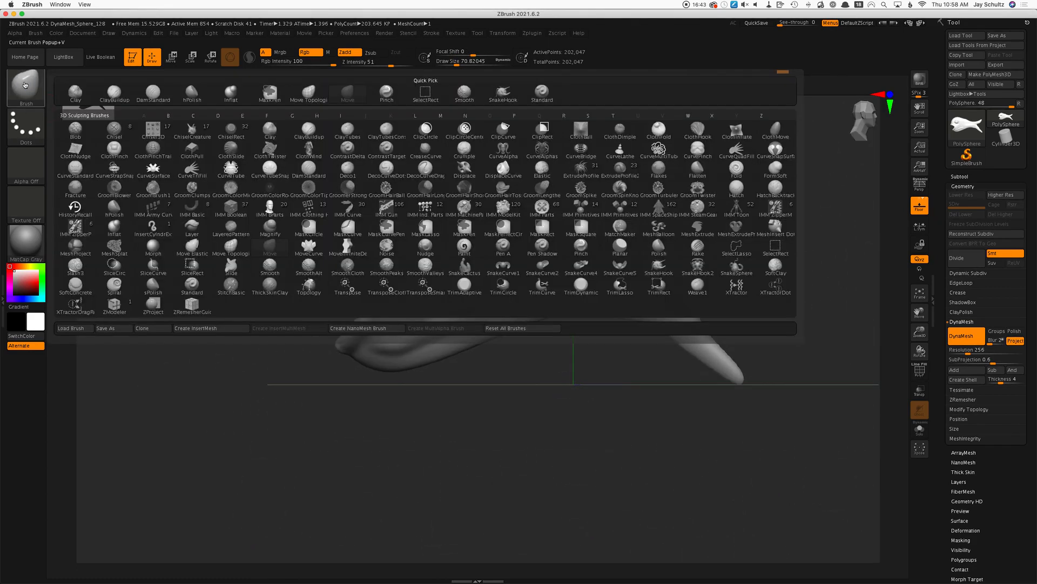
Try to widen the rear of the fish's body from above with the Move brush at draw size about 445.
mouse_move(562, 384)
mouse_down()
mouse_move(566, 427)
mouse_move(551, 459)
mouse_move(586, 405)
mouse_move(625, 432)
mouse_up()
key(s)
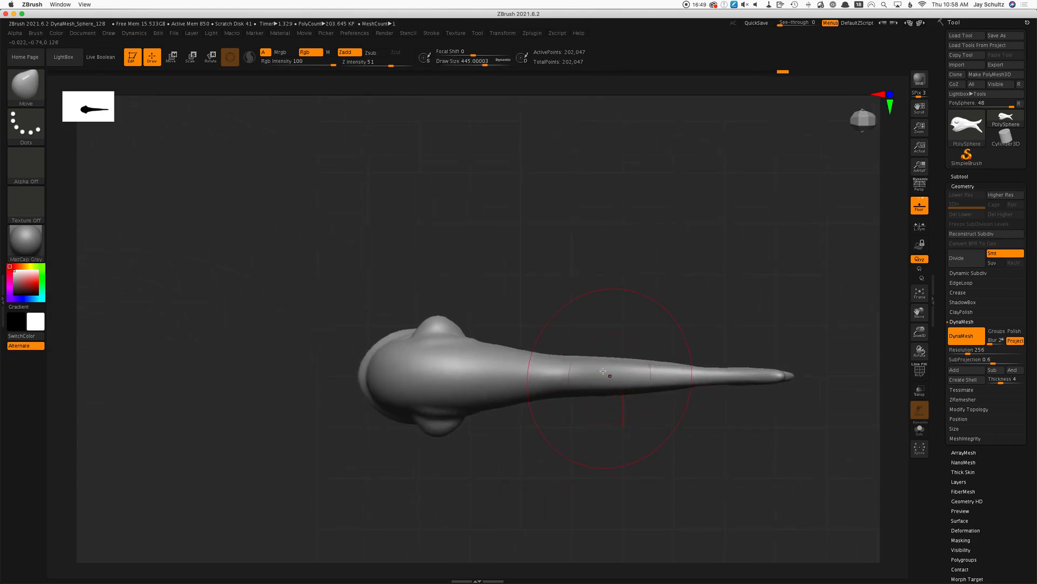
drag(599, 356, 596, 348)
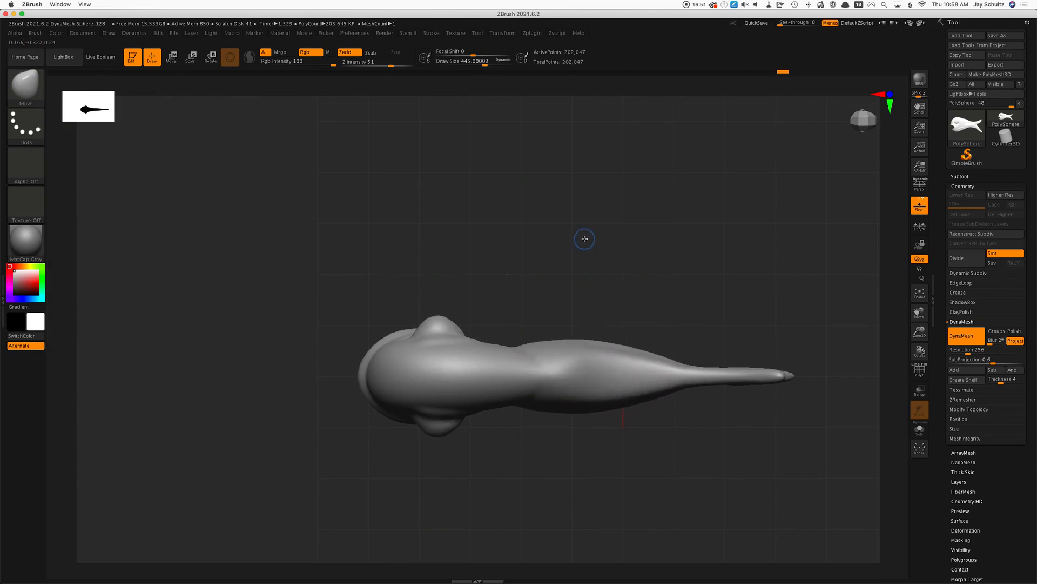
key(super+z)
key(super+z)
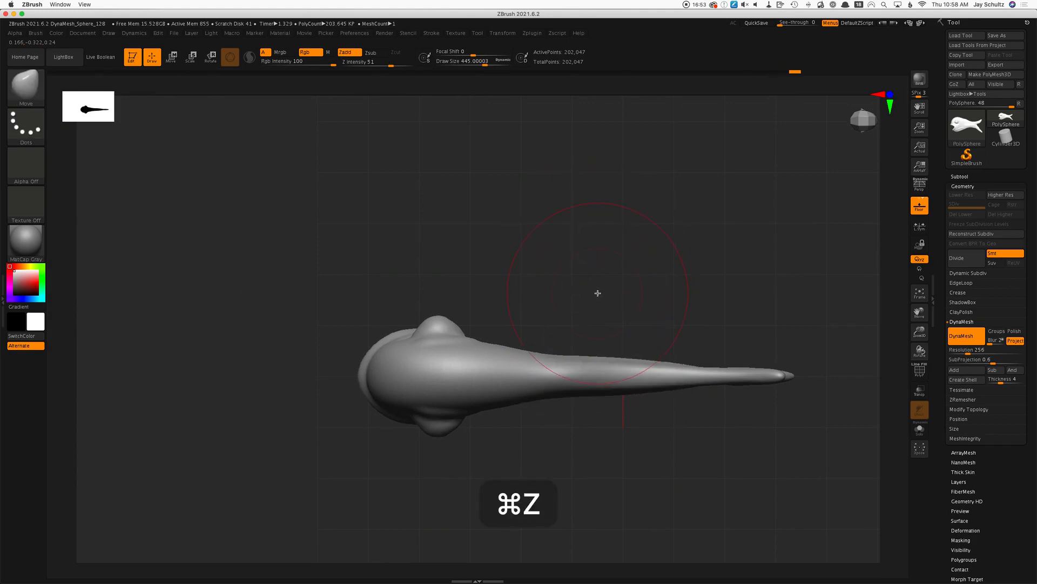
With the Move brush at draw size about 657, widen the body behind the eyes, undoing the extra pull closer to the tail.
key(s)
drag(541, 352, 547, 332)
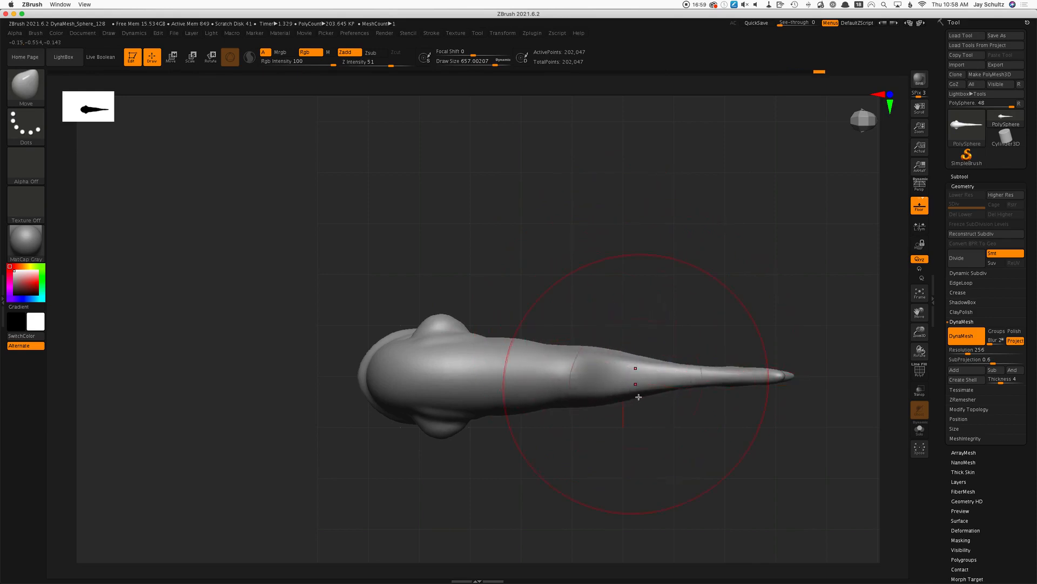
key(super+z)
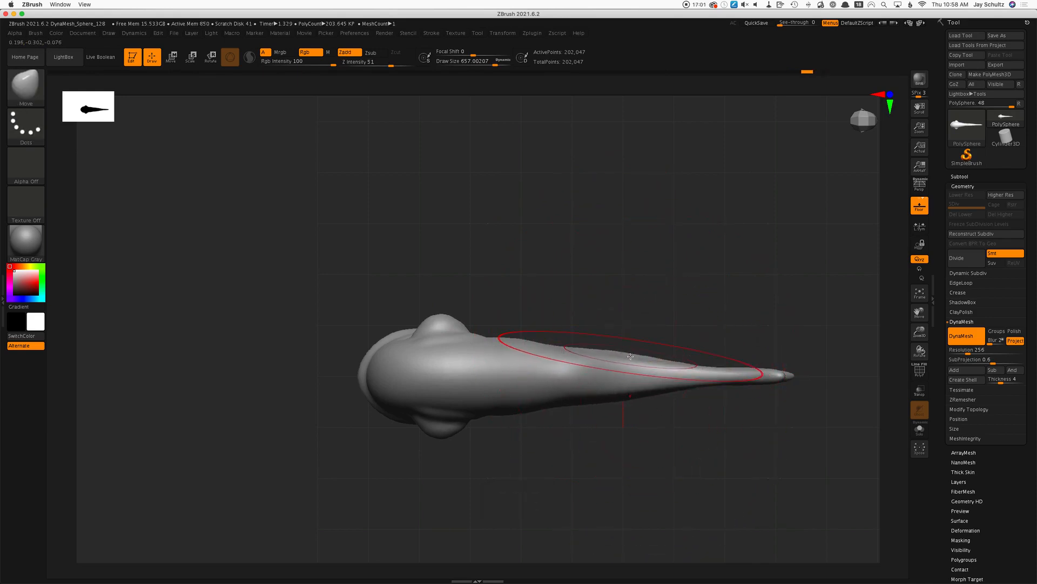
drag(625, 436, 634, 341)
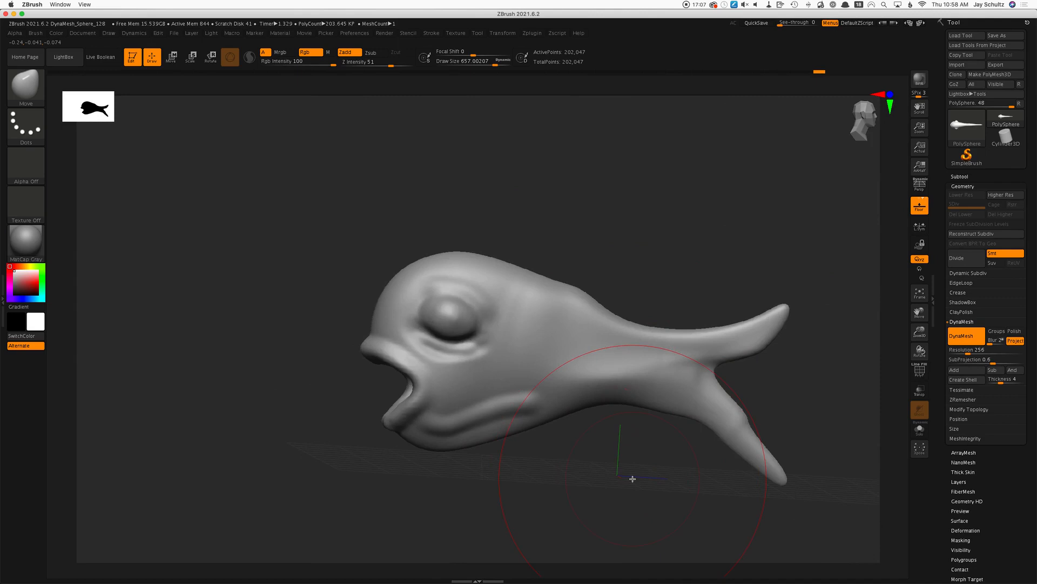
With the Move brush at draw size about 268, push in the cheek behind the mouth and broaden the base of the lower tail fin.
key(s)
mouse_move(613, 477)
mouse_down()
mouse_move(648, 512)
mouse_move(649, 498)
mouse_up()
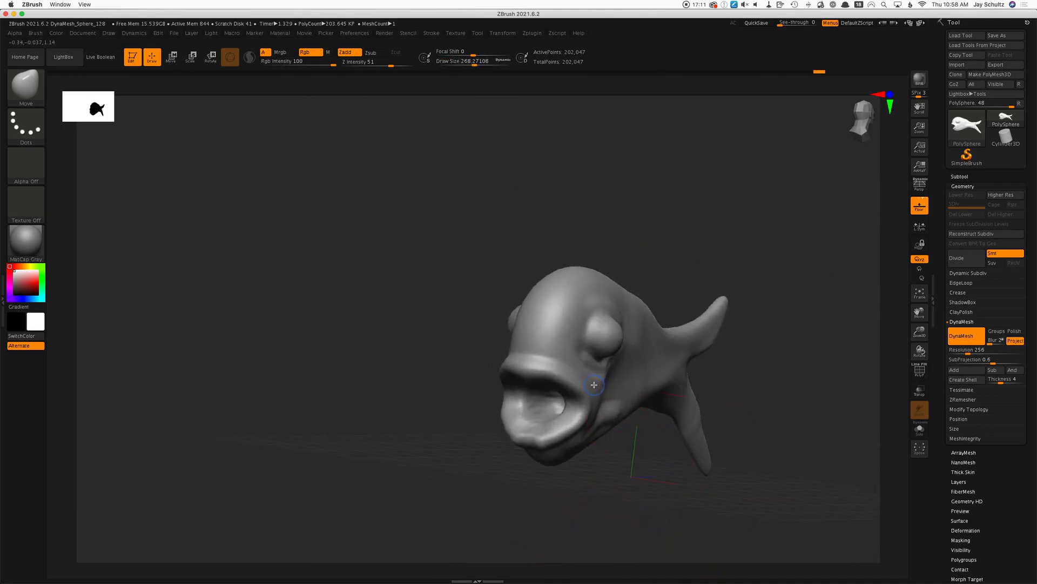
drag(644, 474, 601, 446)
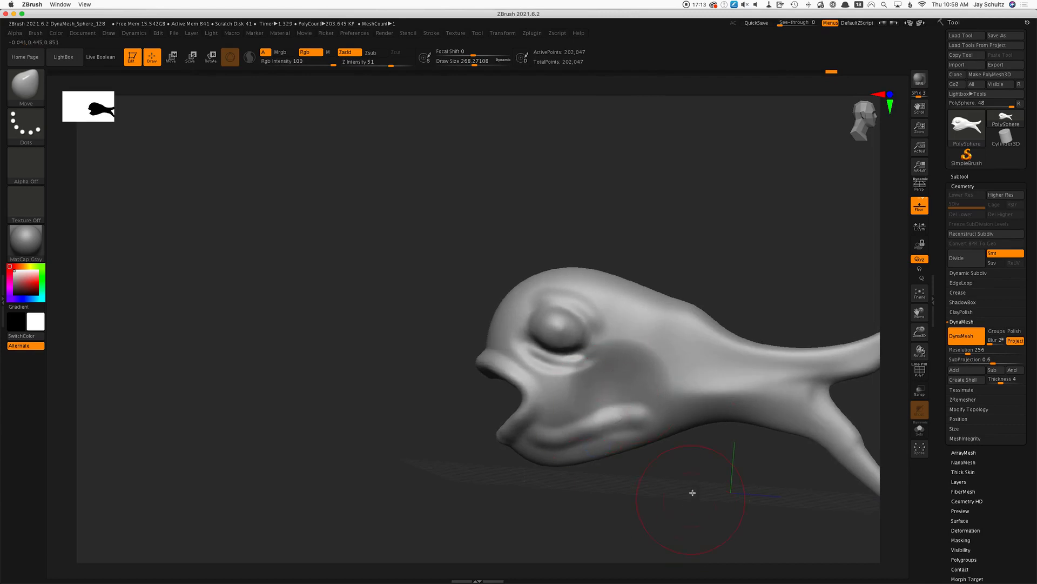
drag(724, 464, 546, 447)
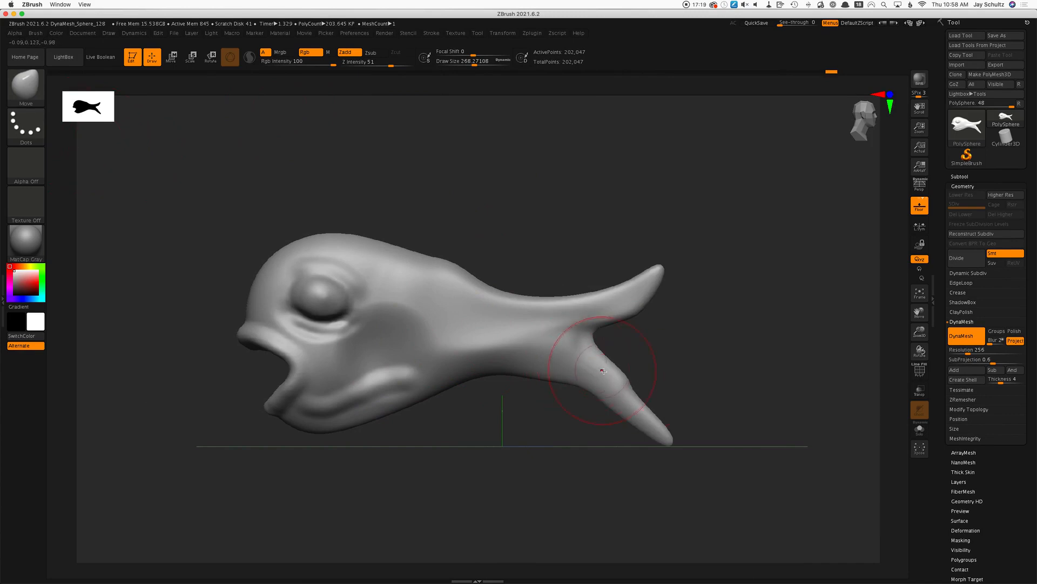
drag(569, 379, 576, 395)
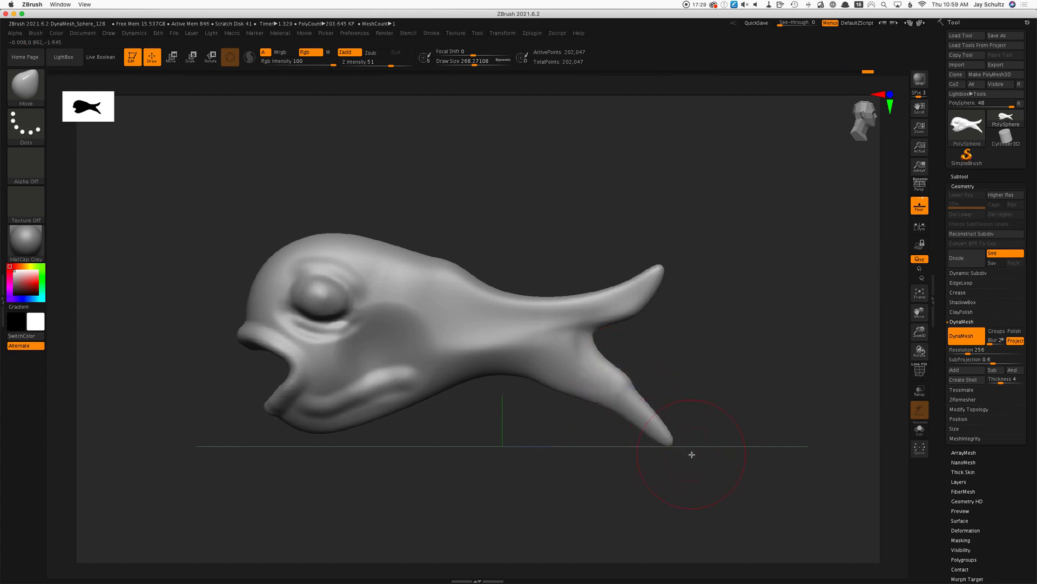
Smooth the lower tail fin toward its tip.
key(shift)
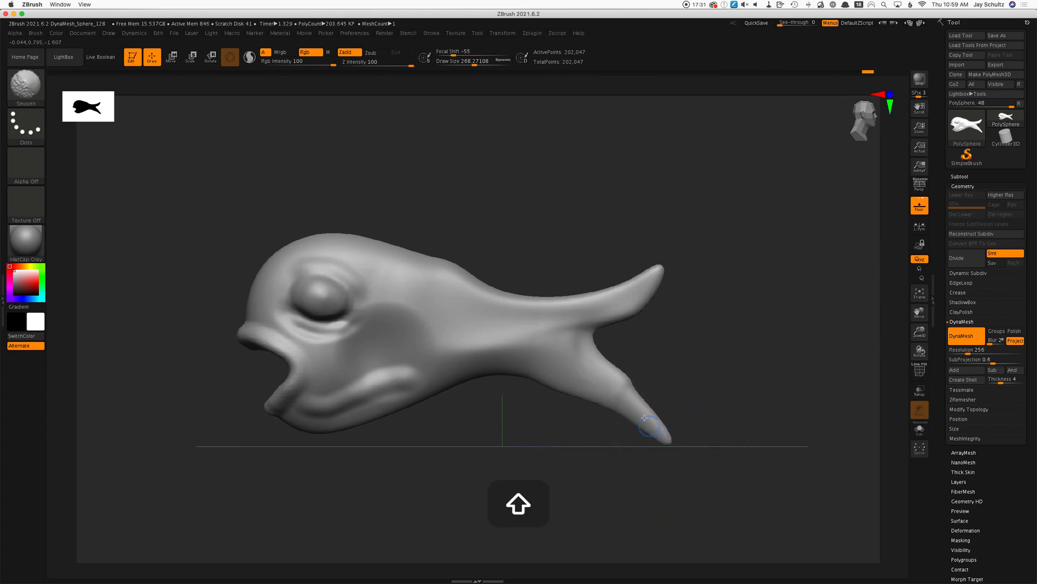
shift+drag(659, 440, 668, 449)
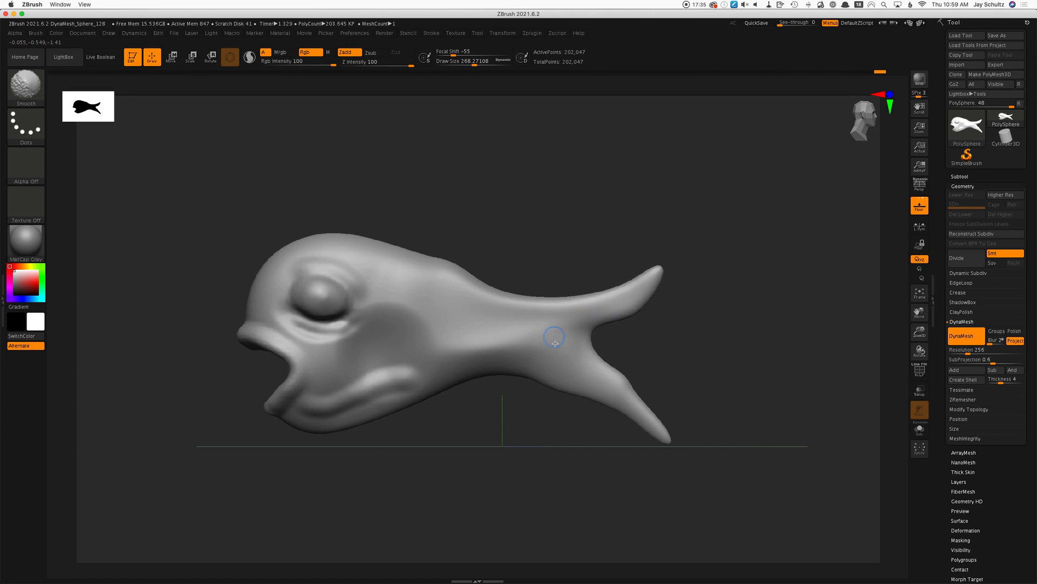
mouse_move(754, 412)
mouse_down()
mouse_move(778, 456)
mouse_move(771, 498)
mouse_up()
mouse_move(765, 339)
alt+mouse_down()
mouse_move(730, 391)
mouse_move(678, 387)
mouse_move(697, 362)
mouse_move(675, 258)
alt+mouse_up()
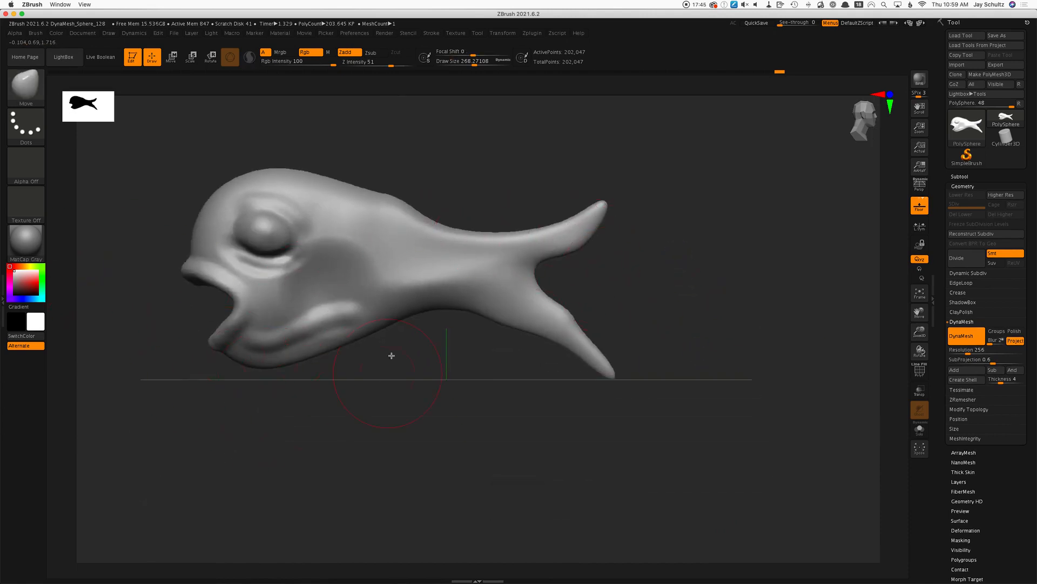
Try painting a mask over the body and tail behind the eye with MaskPen at draw size about 101.
mouse_move(408, 359)
ctrl+mouse_down()
mouse_move(438, 377)
mouse_move(430, 364)
ctrl+mouse_up()
key(ctrl)
key(s)
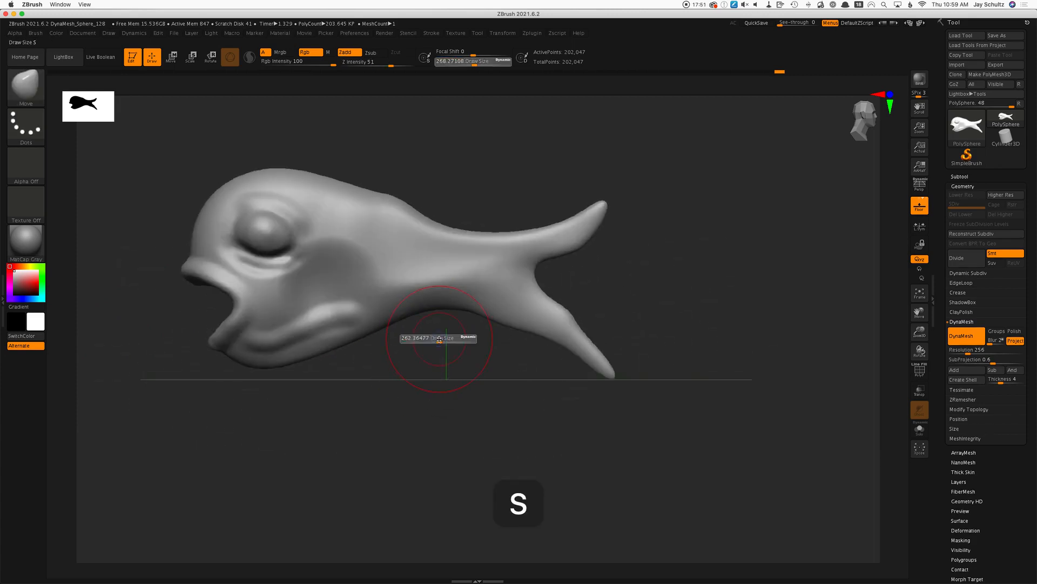
mouse_move(371, 248)
ctrl+mouse_down()
mouse_move(343, 234)
mouse_move(505, 272)
mouse_move(346, 254)
mouse_move(425, 285)
mouse_move(371, 296)
mouse_move(357, 325)
mouse_move(495, 294)
mouse_move(505, 311)
mouse_move(616, 358)
ctrl+mouse_up()
mouse_move(544, 283)
ctrl+mouse_down()
mouse_move(568, 231)
mouse_move(613, 206)
mouse_move(447, 245)
mouse_move(441, 231)
mouse_move(394, 229)
mouse_move(392, 212)
mouse_move(369, 221)
ctrl+mouse_up()
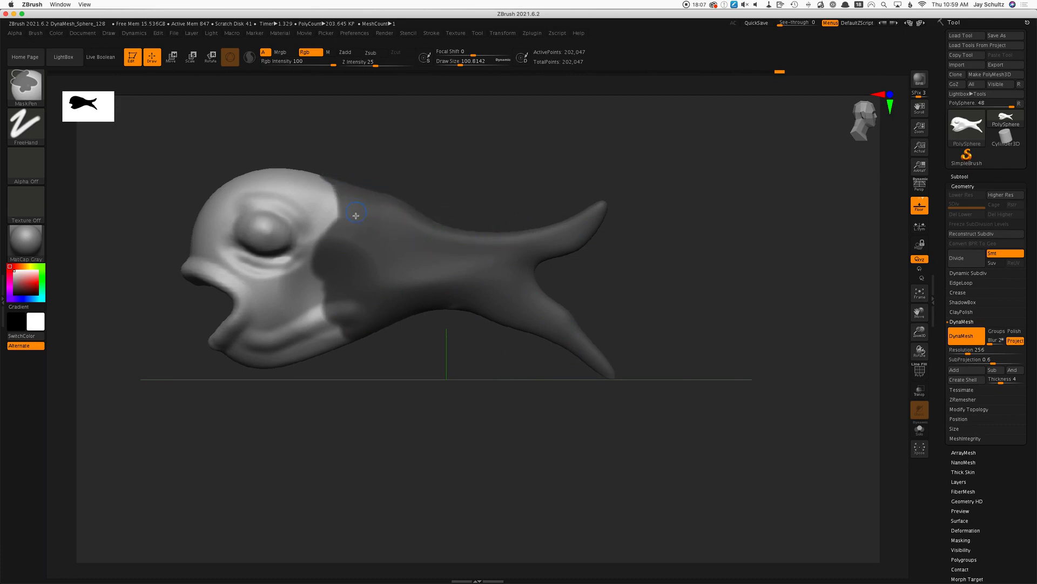
mouse_move(330, 275)
ctrl+mouse_down()
mouse_move(344, 336)
mouse_move(333, 331)
mouse_move(291, 396)
ctrl+mouse_up()
mouse_move(440, 403)
mouse_down()
mouse_move(455, 435)
mouse_move(456, 475)
mouse_up()
key(super+z)
mouse_move(514, 396)
mouse_down()
mouse_move(621, 436)
mouse_move(681, 398)
mouse_move(487, 250)
mouse_up()
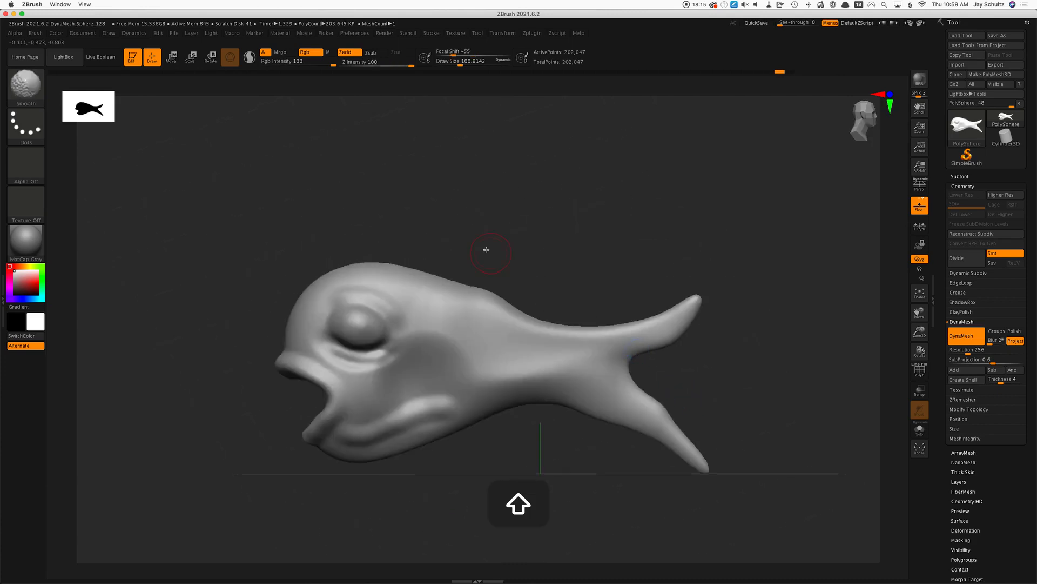
Mask four upright rectangular bands across the body and tail base, leaving three narrow unmasked strips between them.
key(ctrl)
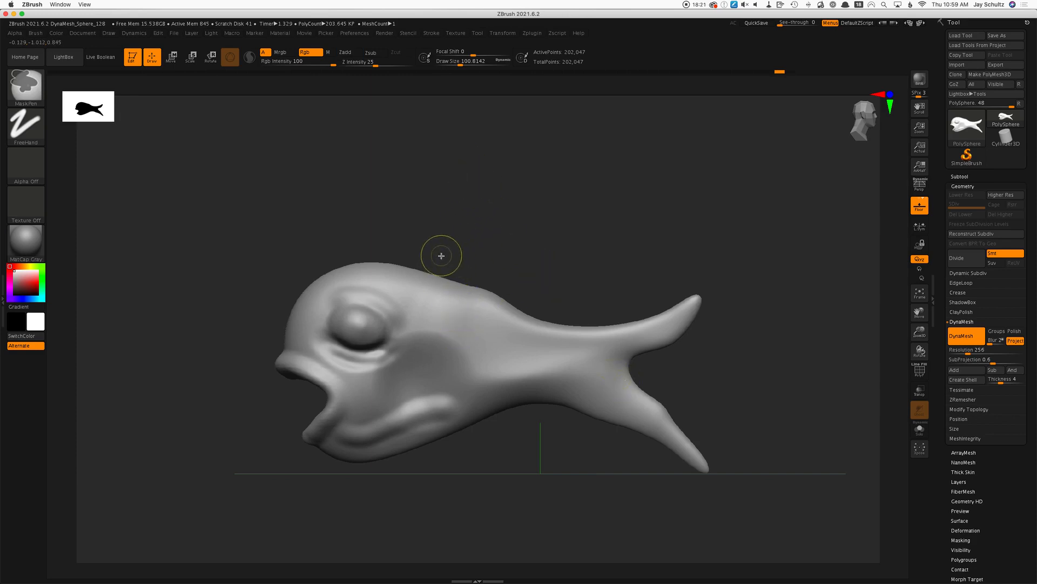
ctrl+drag(429, 245, 522, 495)
ctrl+drag(563, 292, 538, 466)
ctrl+drag(595, 292, 577, 496)
ctrl+drag(654, 288, 609, 451)
From above, pull the three unmasked strips outward from the body with the Move brush at draw size about 460.
mouse_move(530, 440)
mouse_down()
mouse_move(547, 466)
mouse_move(501, 468)
mouse_up()
shift+drag(688, 351, 747, 301)
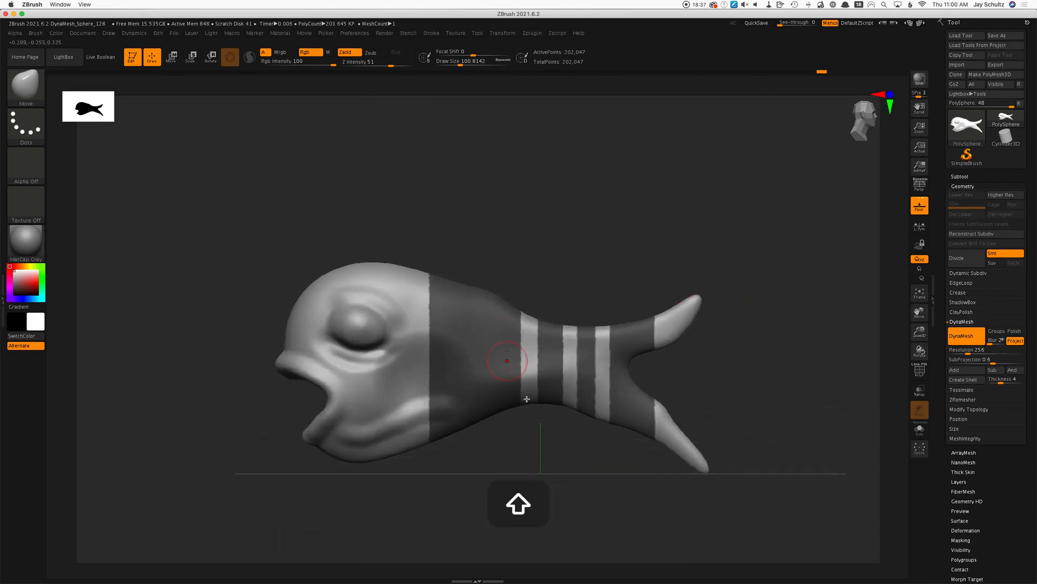
drag(549, 475, 572, 408)
alt+drag(609, 356, 528, 266)
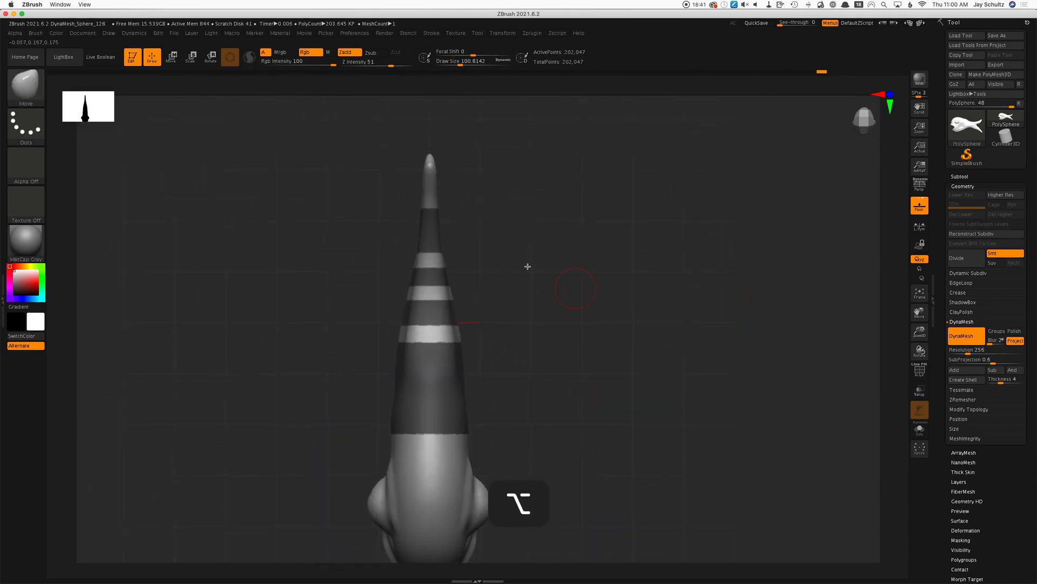
key(s)
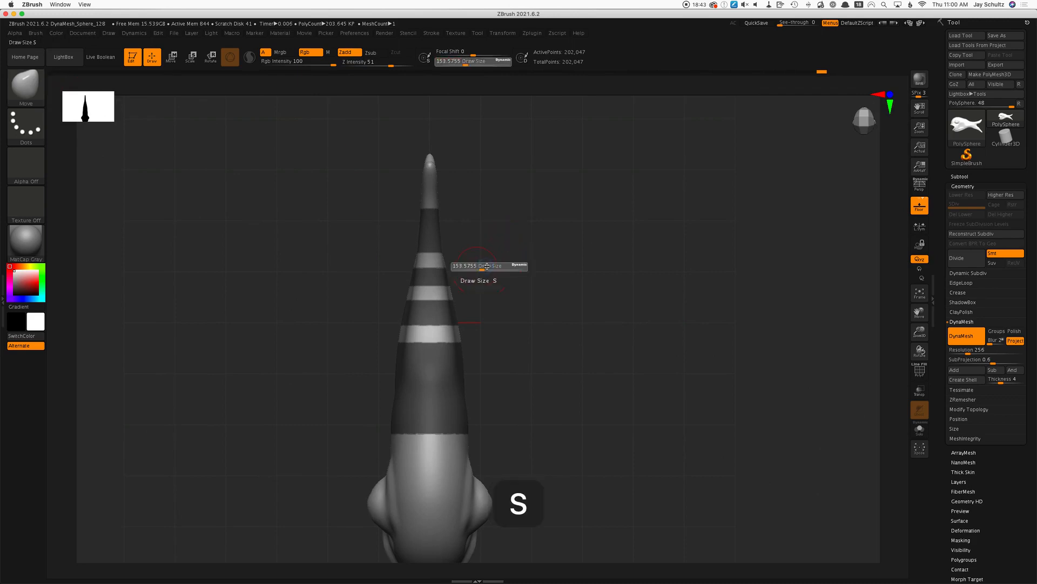
mouse_move(493, 268)
mouse_down()
mouse_move(490, 282)
mouse_move(515, 295)
mouse_up()
key(s)
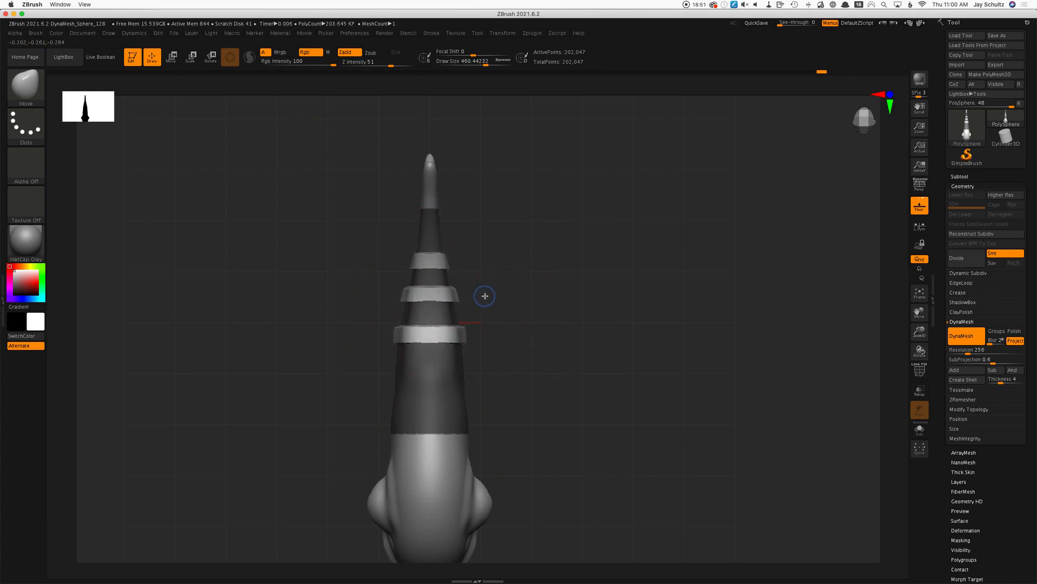
Pull the three unmasked strips outward along the fish's upper and lower edges to complete the raised rings.
mouse_move(503, 344)
mouse_down()
mouse_move(486, 319)
mouse_move(474, 325)
mouse_move(469, 357)
mouse_move(462, 350)
mouse_up()
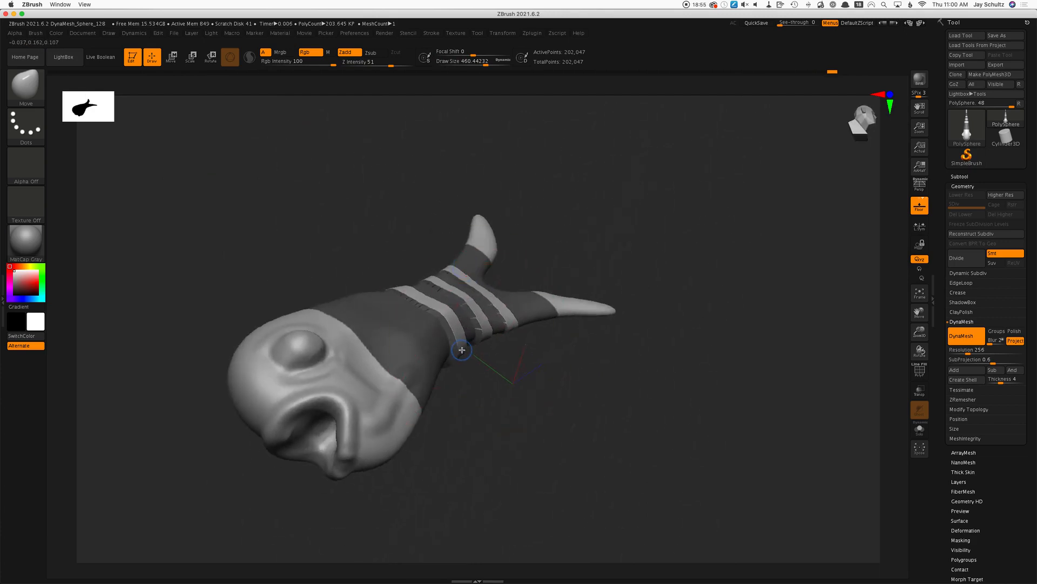
mouse_move(561, 380)
mouse_down()
mouse_move(582, 454)
mouse_move(560, 467)
mouse_move(417, 272)
mouse_up()
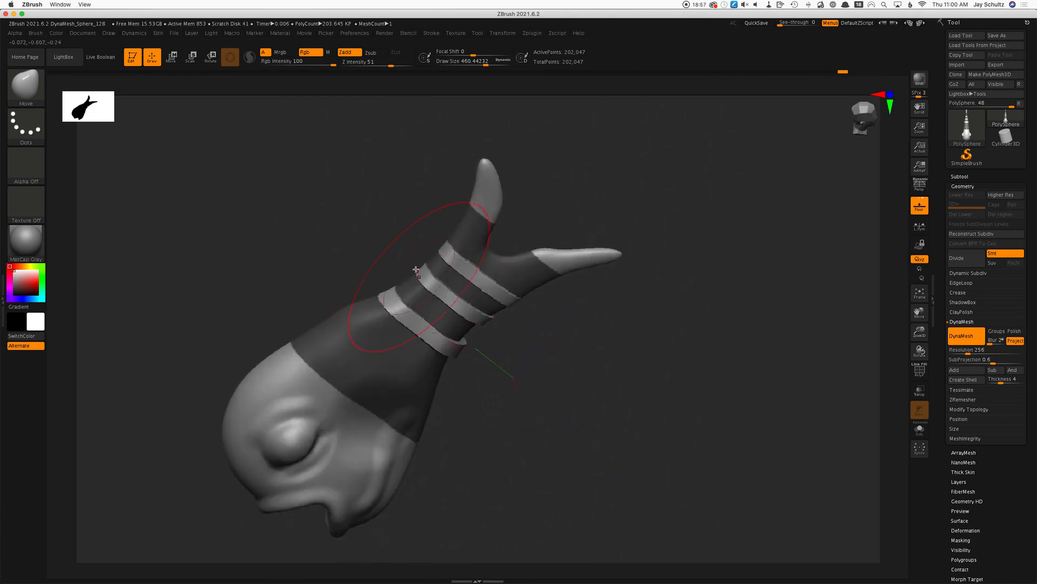
drag(514, 419, 501, 386)
drag(634, 357, 140, 286)
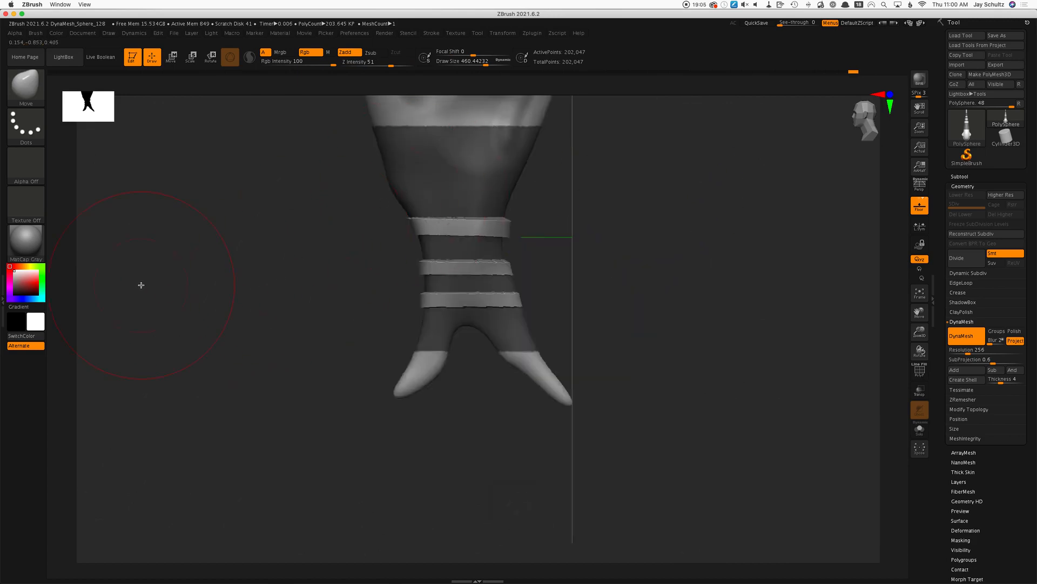
Clear the mask and remesh the fish with DynaMesh at resolution 256.
ctrl+drag(242, 228, 258, 261)
key(s)
drag(685, 341, 677, 342)
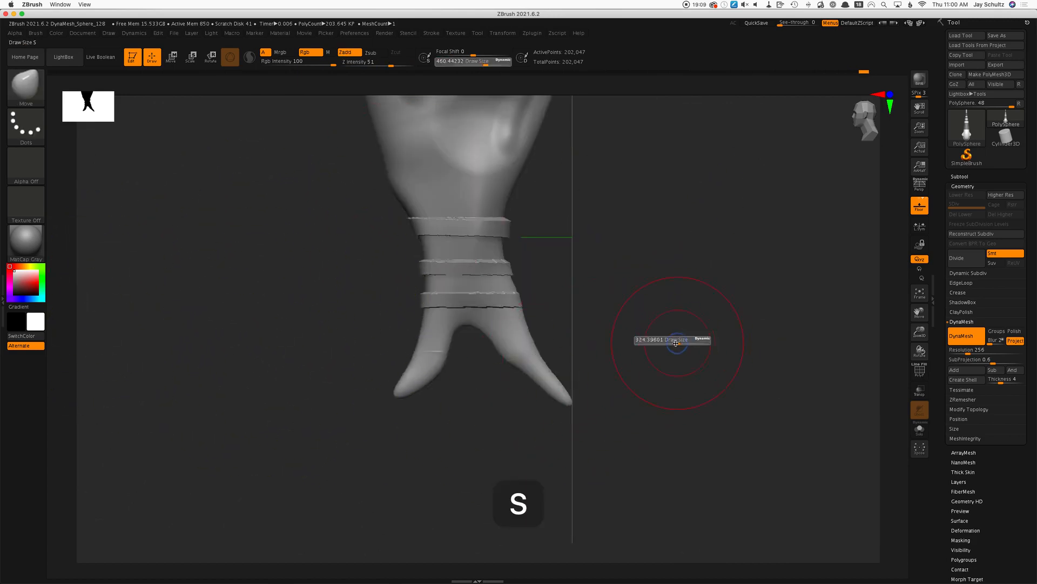
key(ctrl)
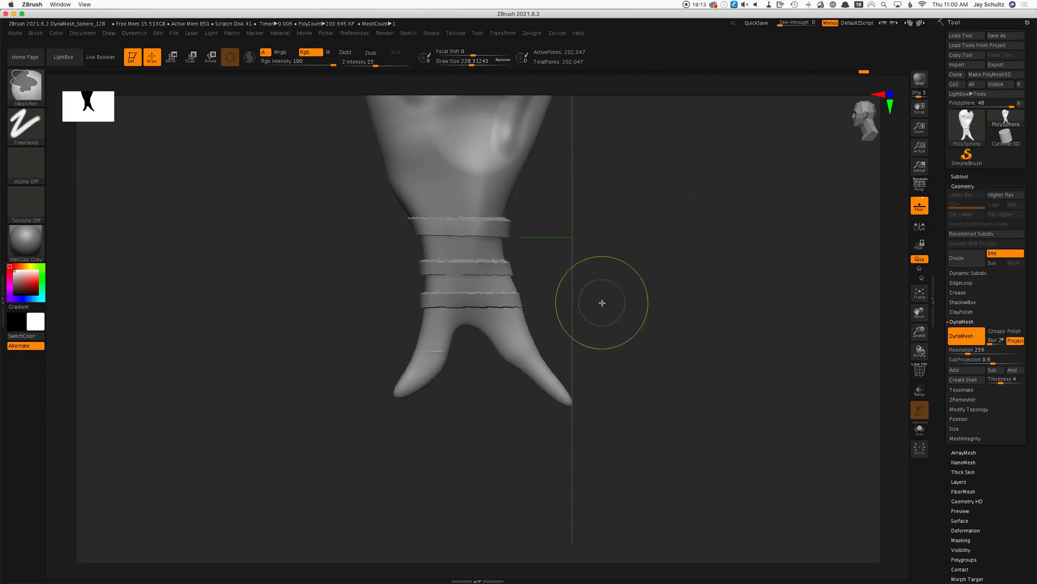
ctrl+drag(609, 203, 651, 276)
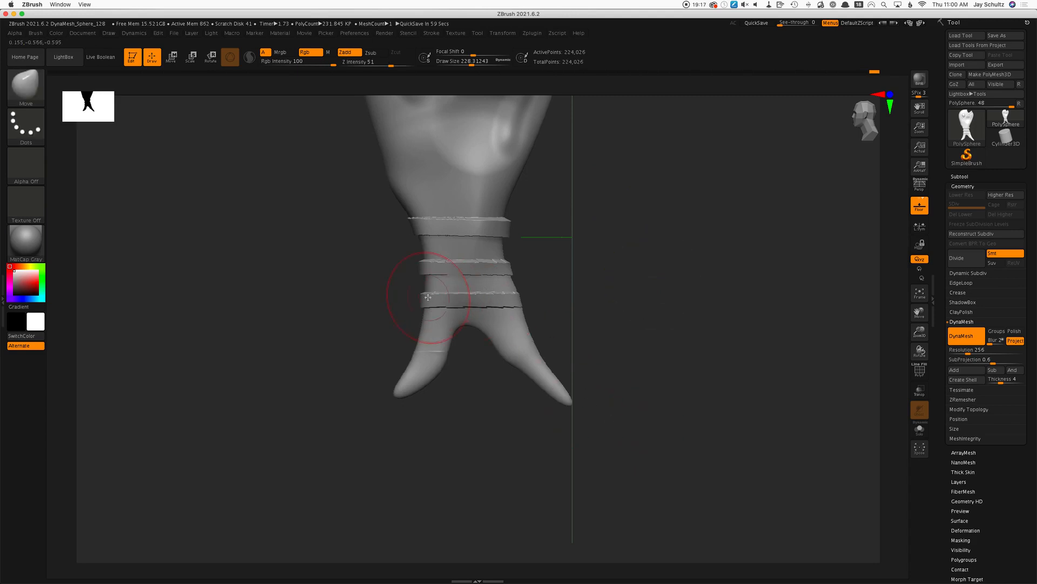
Smooth the jagged edges of the raised ring nearest the head at draw size about 97.
key(s)
drag(668, 322, 669, 322)
drag(657, 326, 711, 332)
mouse_move(588, 322)
alt+mouse_down()
mouse_move(676, 405)
mouse_move(746, 382)
alt+mouse_up()
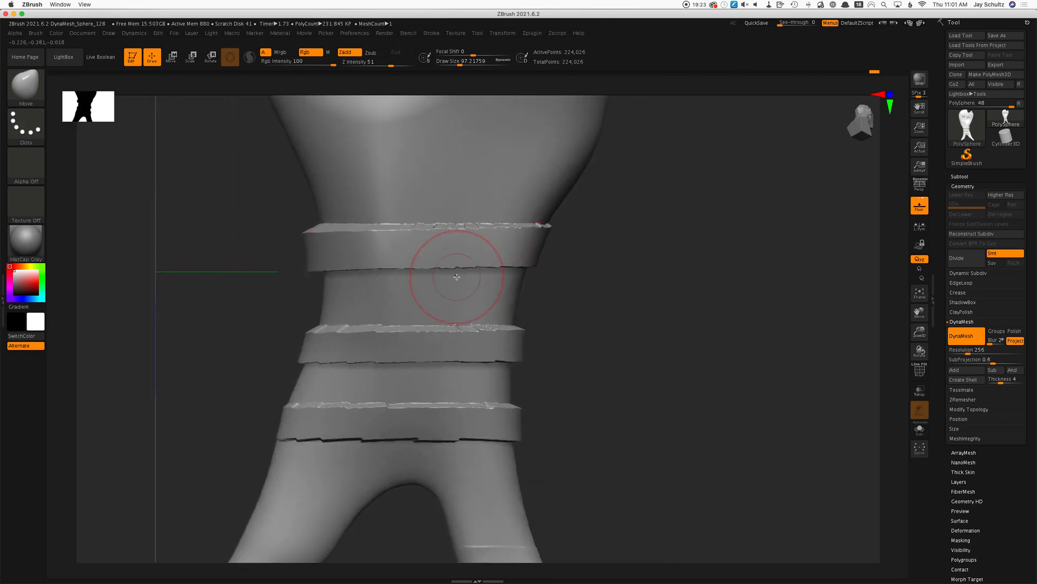
key(s)
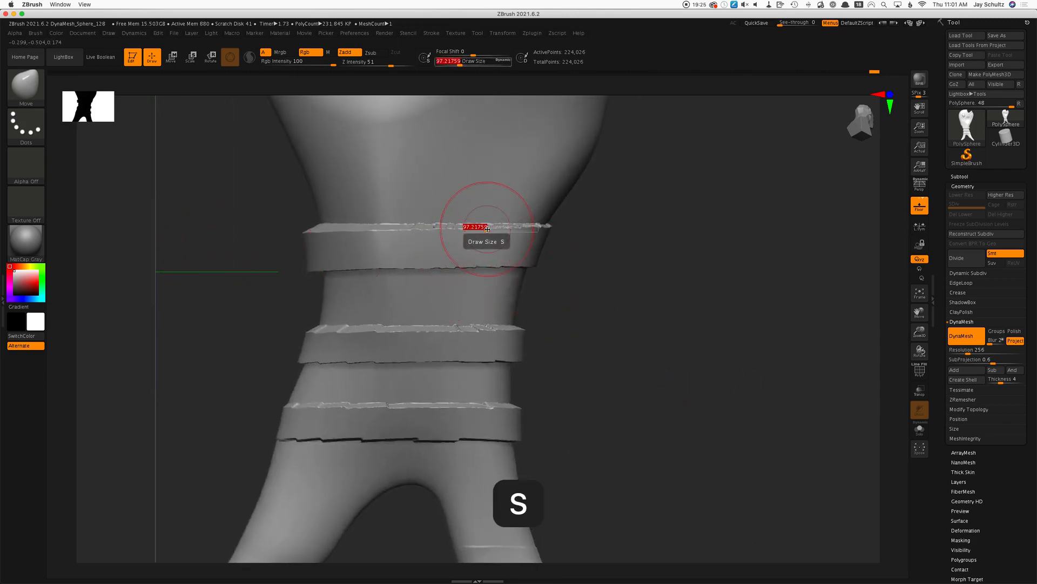
shift+drag(523, 223, 351, 218)
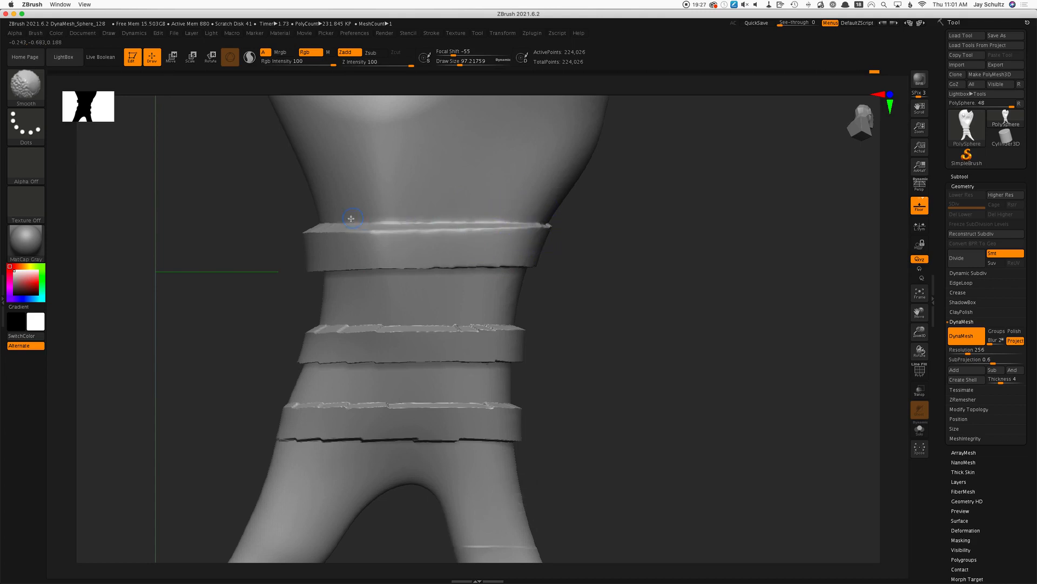
mouse_move(427, 236)
shift+mouse_down()
mouse_move(514, 243)
mouse_move(422, 260)
shift+mouse_up()
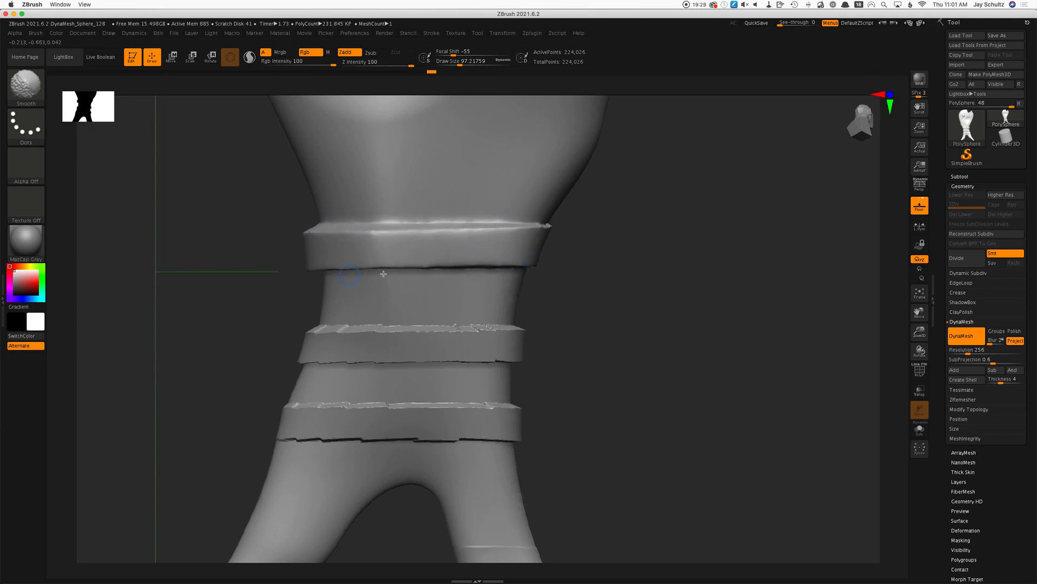
Smooth the jagged edges of the two raised rings nearer the tail fins.
mouse_move(489, 325)
shift+mouse_down()
mouse_move(440, 339)
mouse_move(342, 328)
shift+mouse_up()
shift+drag(481, 421, 262, 406)
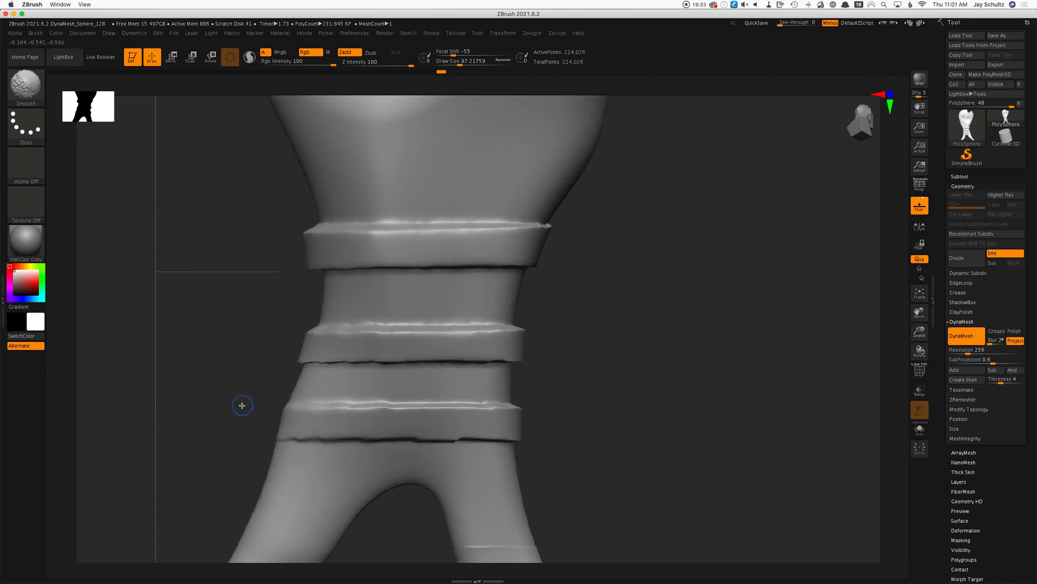
drag(759, 362, 649, 343)
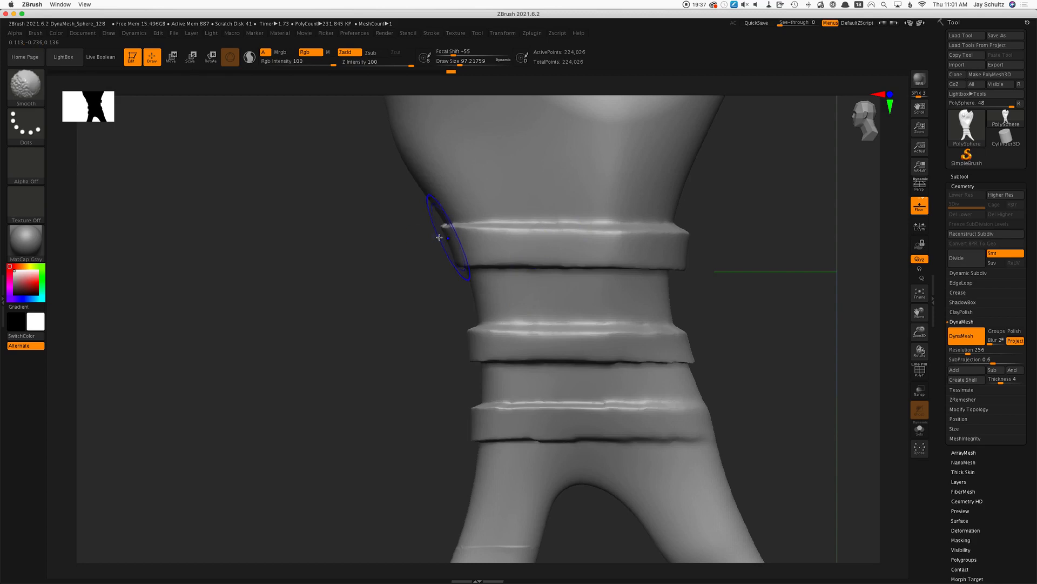
mouse_move(305, 359)
mouse_down()
mouse_move(358, 274)
mouse_move(428, 289)
mouse_up()
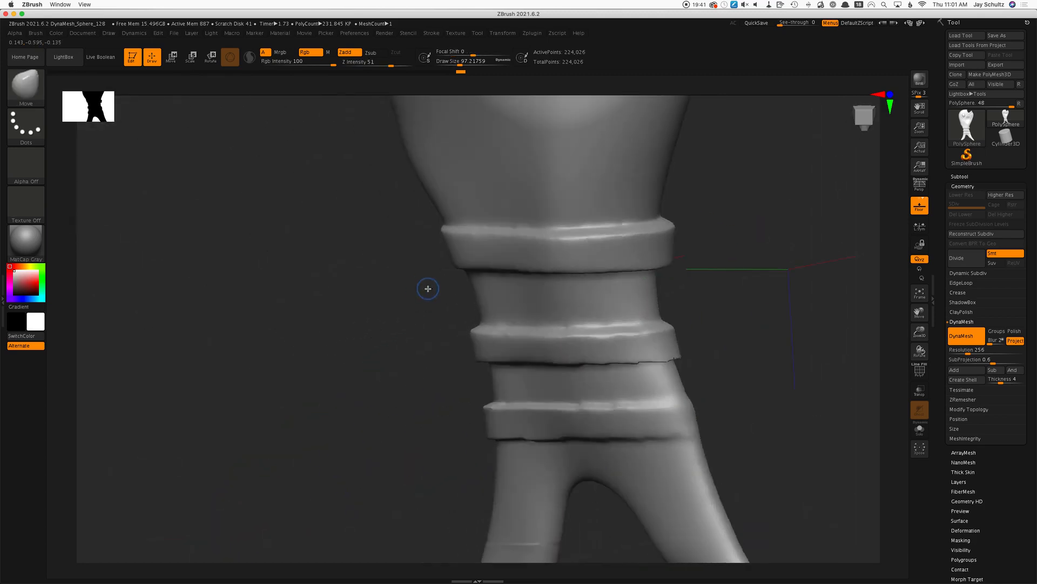
From above, paint a mask strip along the middle of the back at draw size about 49, undoing the wider first stroke.
key(f)
drag(671, 343, 665, 301)
alt+drag(549, 280, 683, 165)
drag(481, 423, 526, 465)
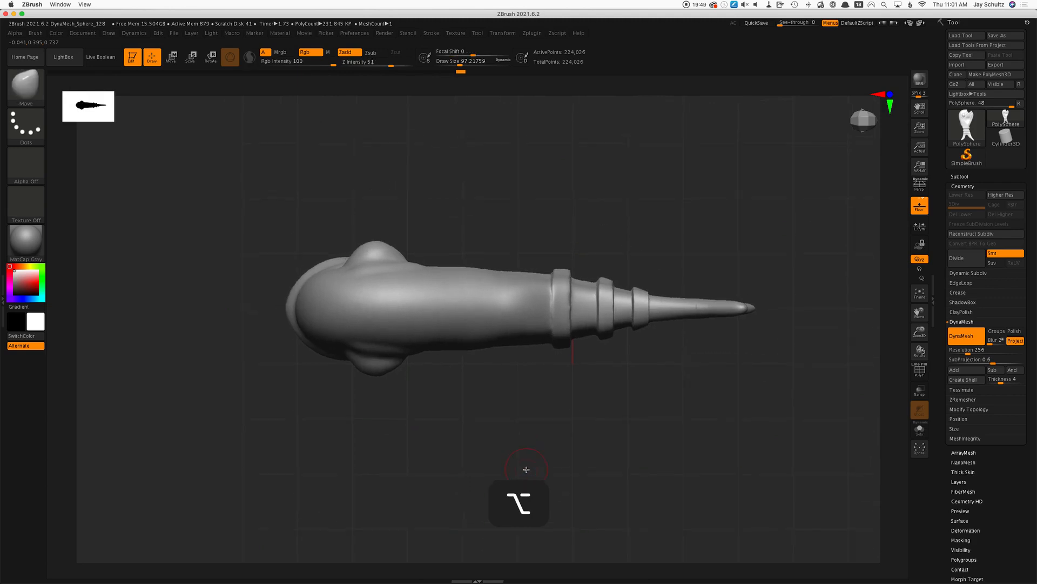
key(ctrl)
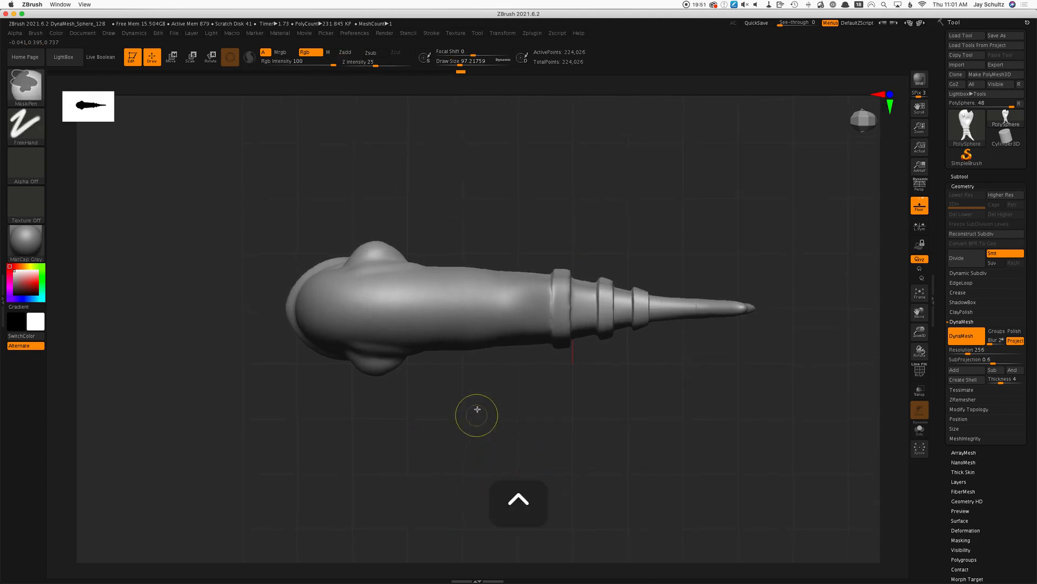
ctrl+drag(539, 296, 502, 309)
key(super+z)
key(s)
key(ctrl)
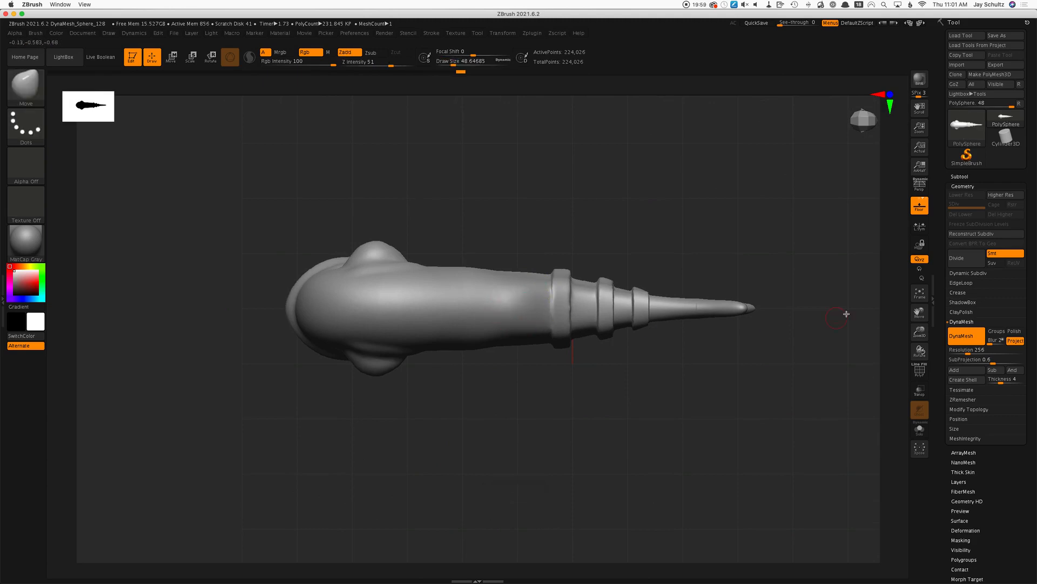
key(ctrl)
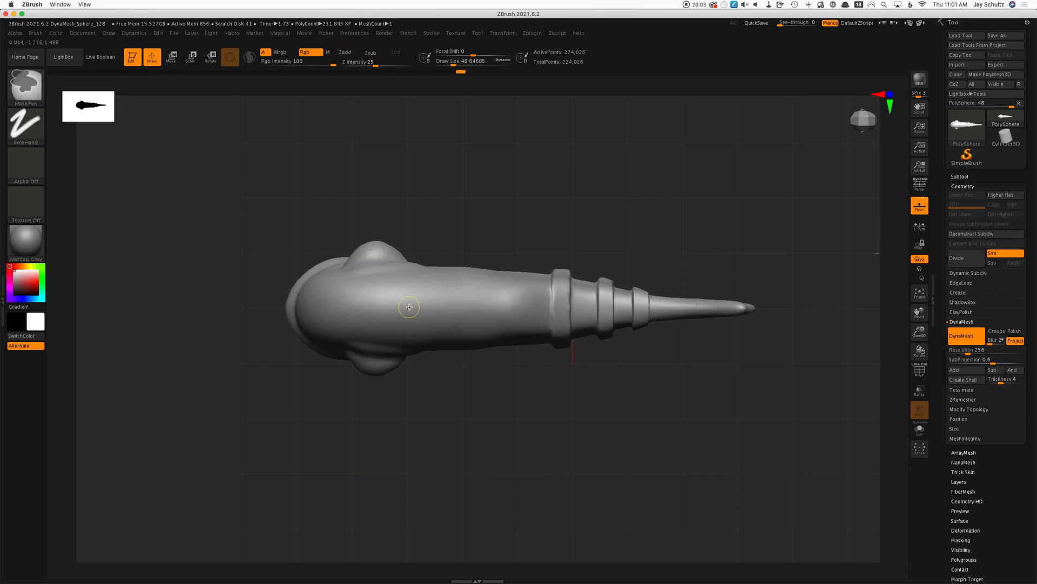
ctrl+drag(409, 307, 520, 312)
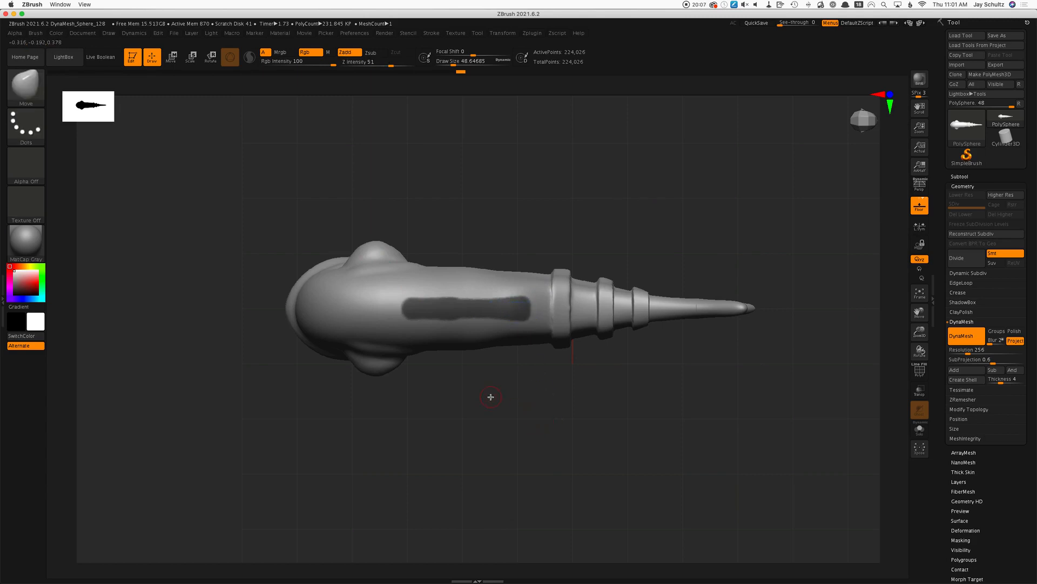
Erase the edges of the back mask to leave a thin centre strip, and blur the mask once.
key(ctrl+alt)
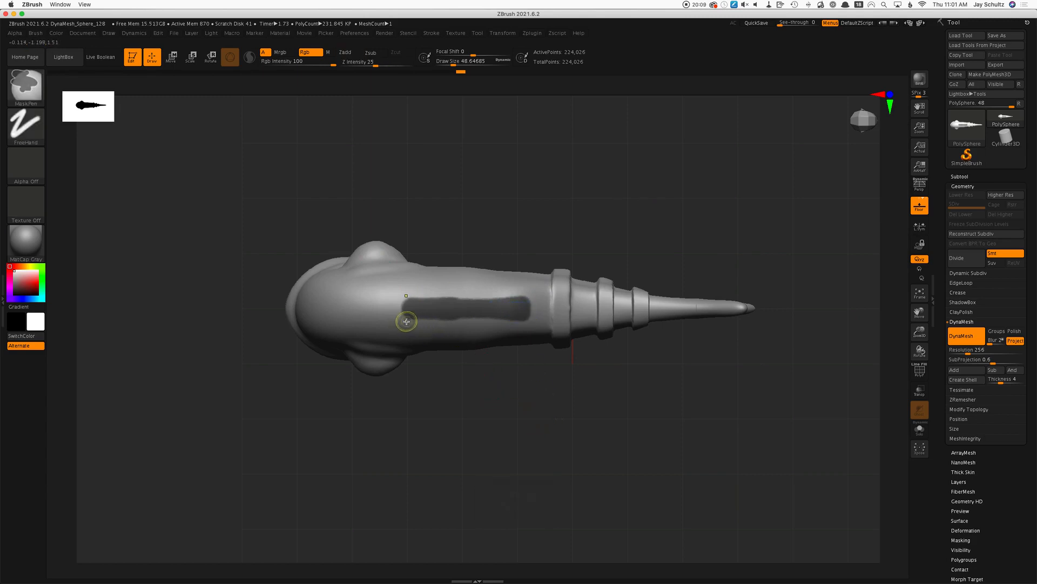
ctrl+alt+drag(500, 323, 534, 326)
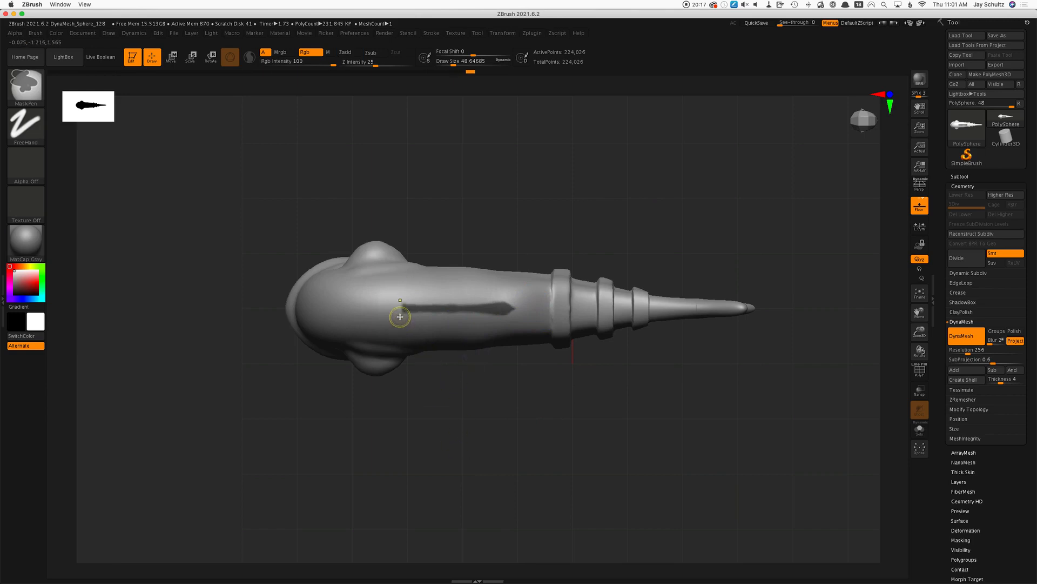
key(ctrl)
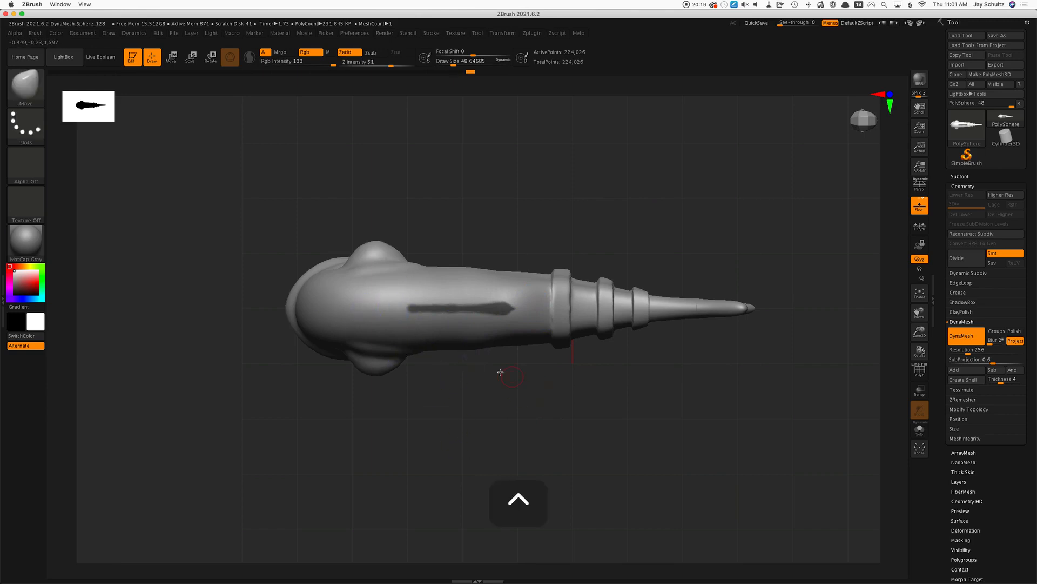
ctrl+click(497, 308)
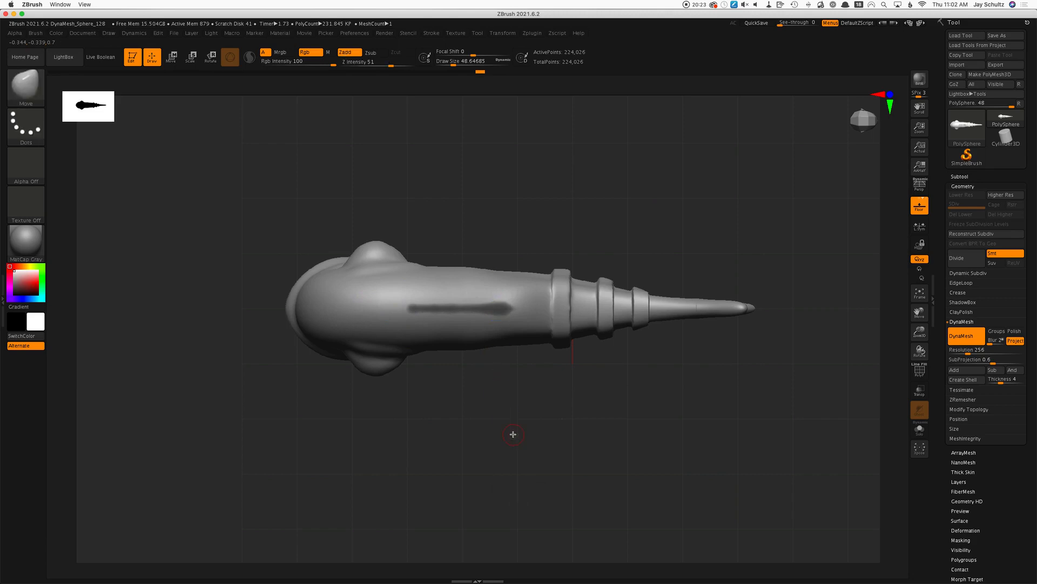
Invert the mask to leave only the thin strip along the back unmasked, and show the fish from the side.
drag(486, 395, 483, 370)
key(ctrl)
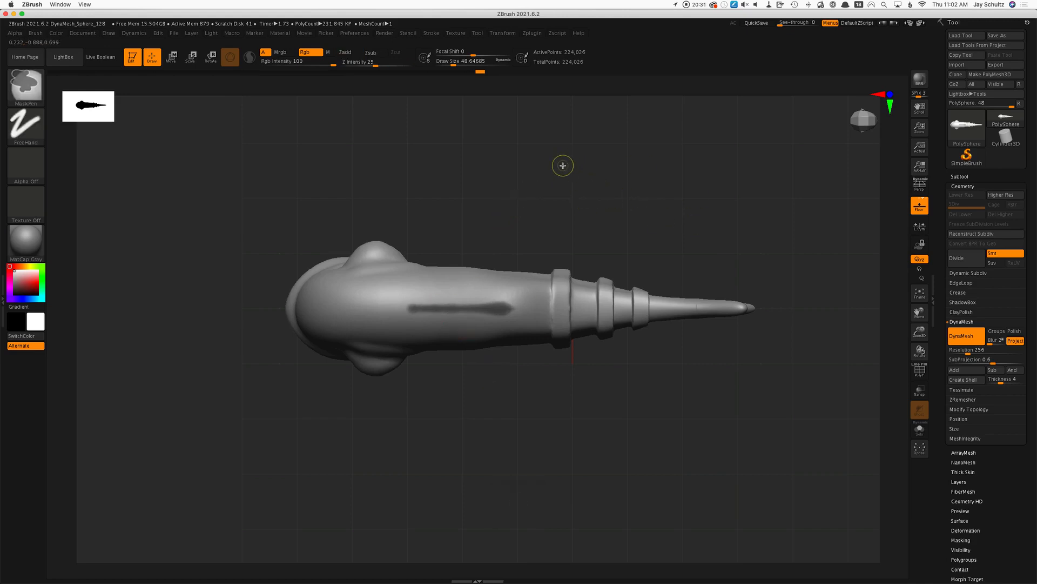
drag(498, 444, 494, 369)
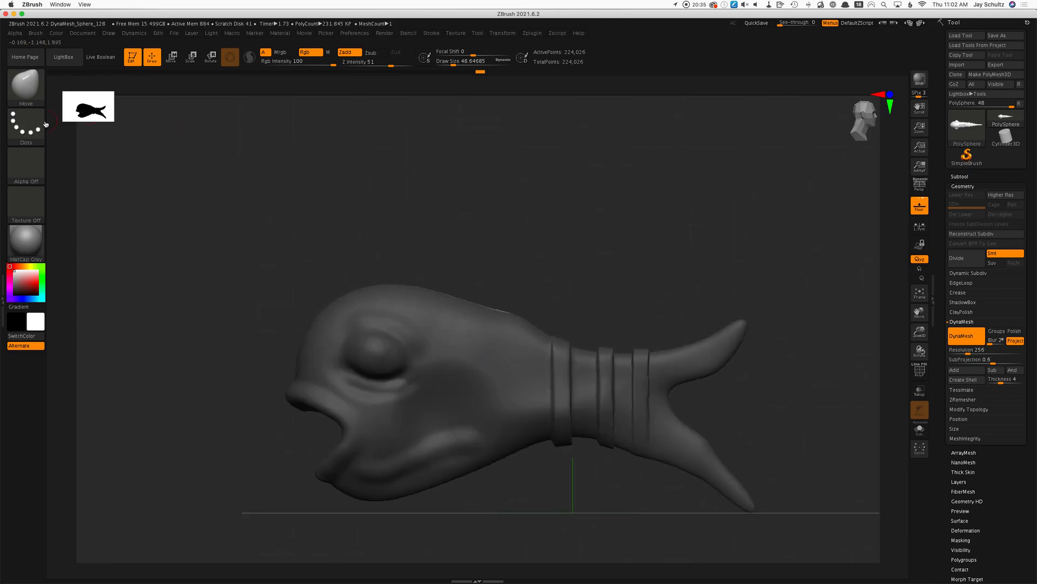
Pull the unmasked strip up from the back with the Move brush at draw size about 299, forming a dorsal fin swept toward the tail.
key(s)
drag(363, 249, 396, 263)
drag(469, 300, 527, 274)
drag(450, 286, 465, 264)
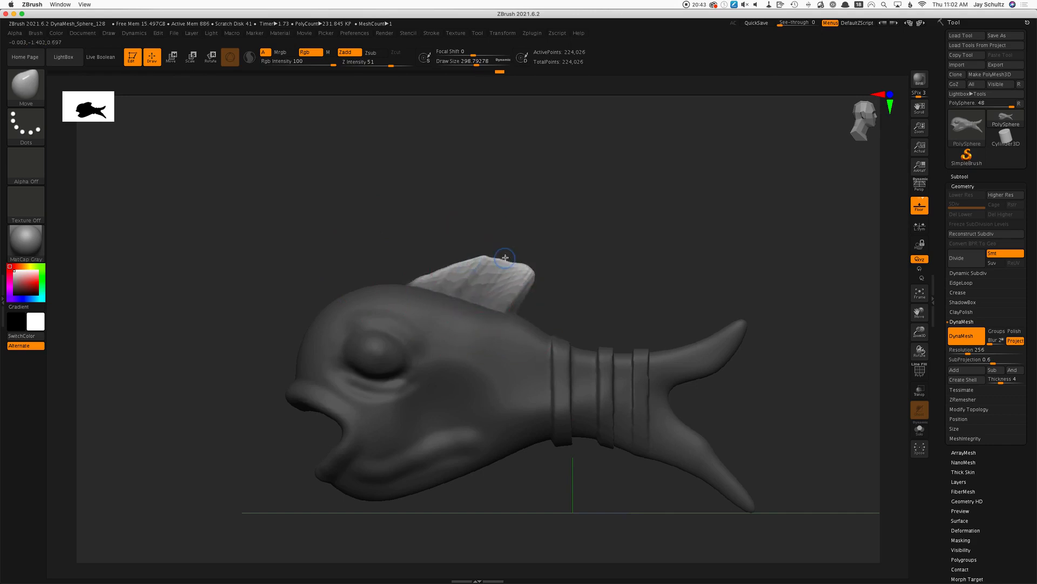
mouse_move(530, 264)
mouse_down()
mouse_move(570, 255)
mouse_move(540, 249)
mouse_move(560, 247)
mouse_move(587, 265)
mouse_up()
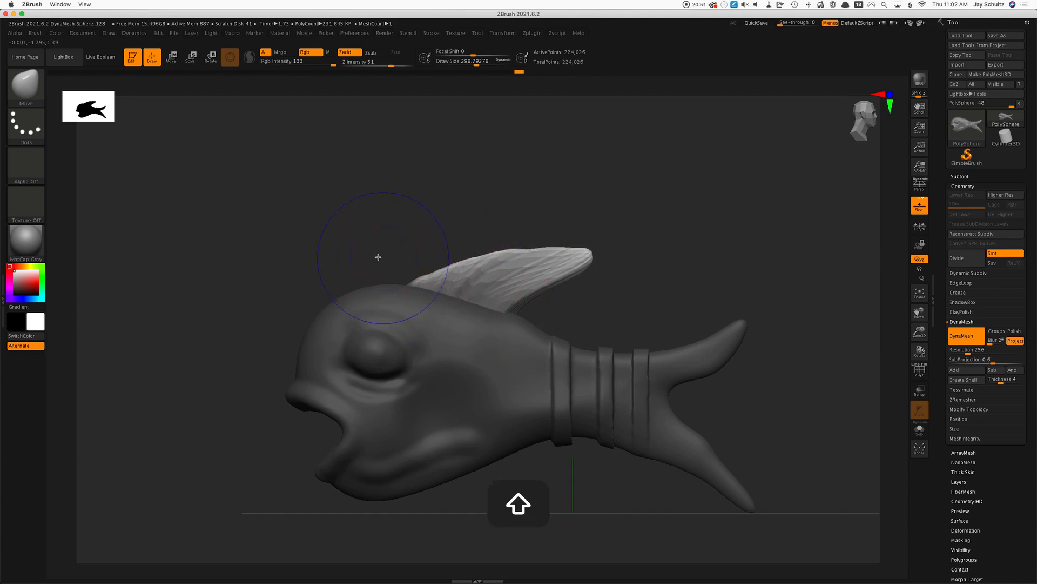
Clear the mask from the fish and remesh it with DynaMesh, checking the new polygons in the wireframe display.
key(shift+f)
key(shift+f)
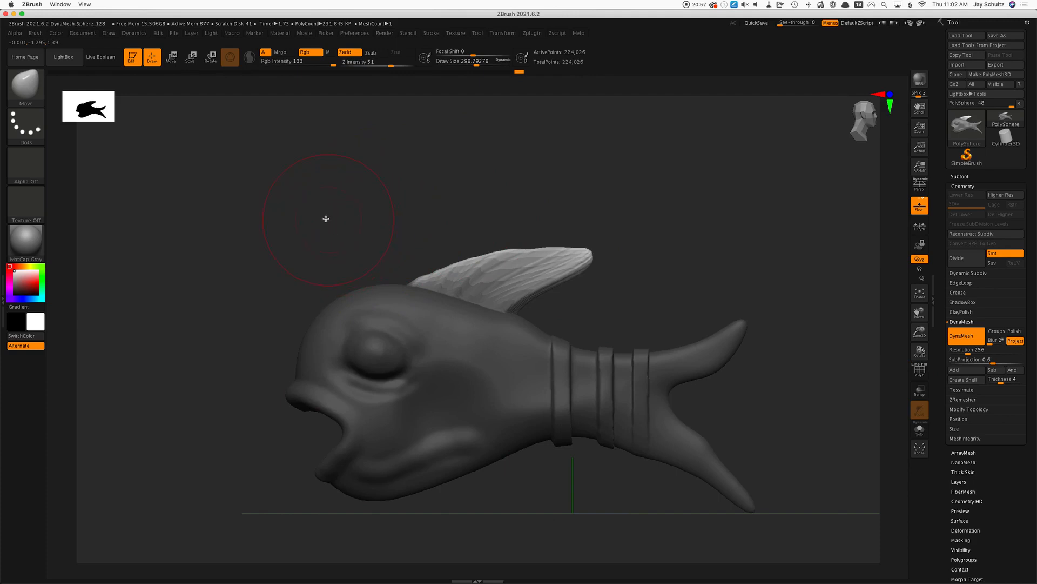
ctrl+click(340, 208)
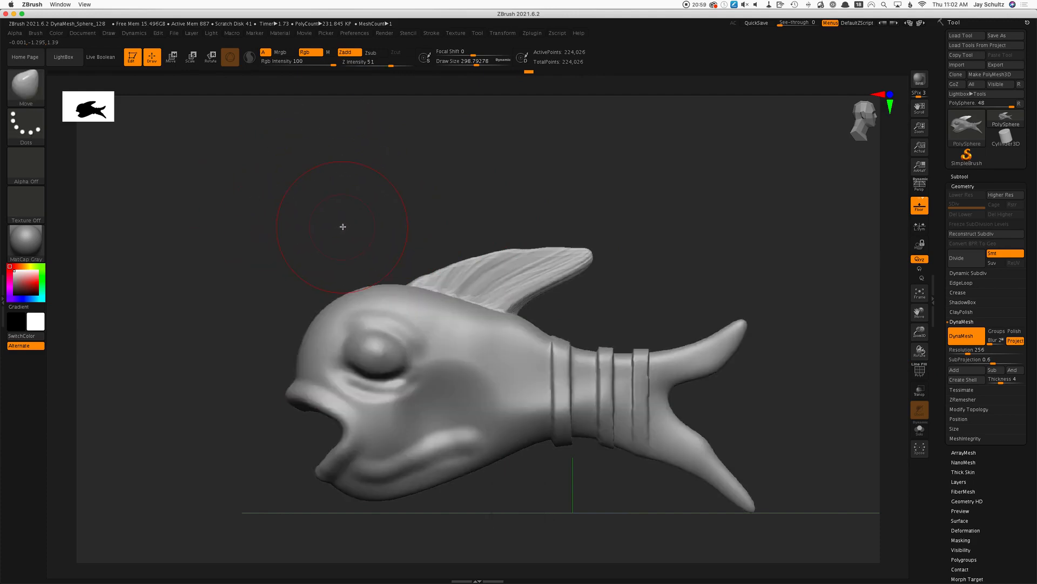
key(ctrl)
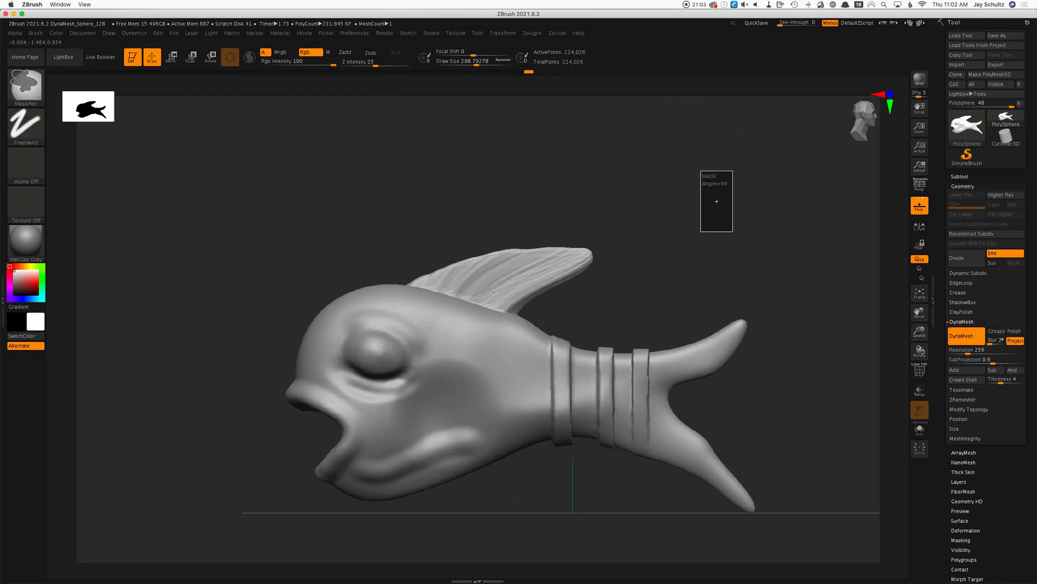
mouse_move(722, 226)
mouse_down()
mouse_move(713, 257)
mouse_move(652, 273)
mouse_move(658, 227)
mouse_up()
key(shift+f)
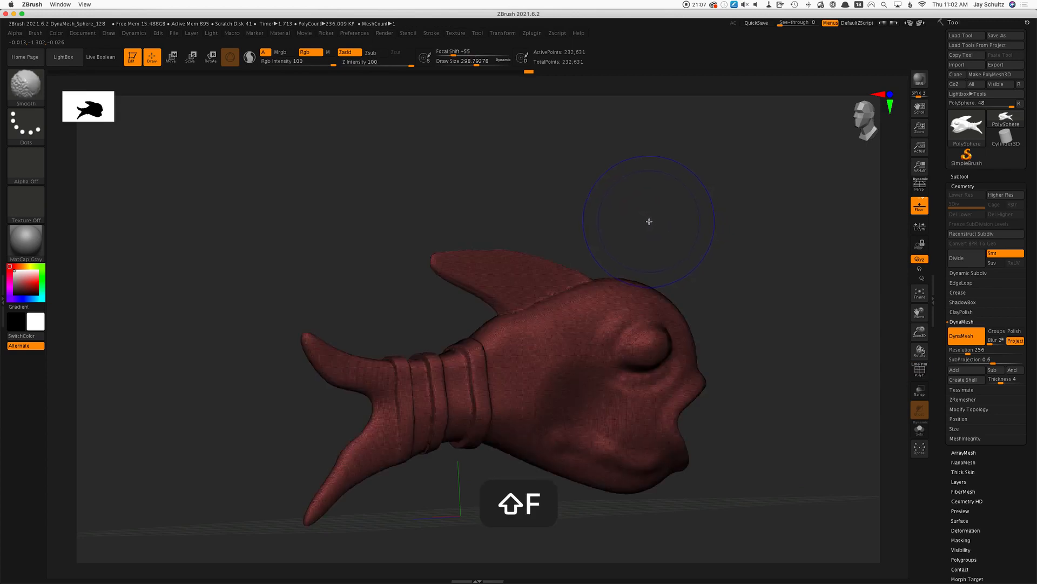
key(shift+f)
Smooth the dorsal fin's surface and its base along the back at draw size about 197.
key(s)
drag(620, 230, 617, 231)
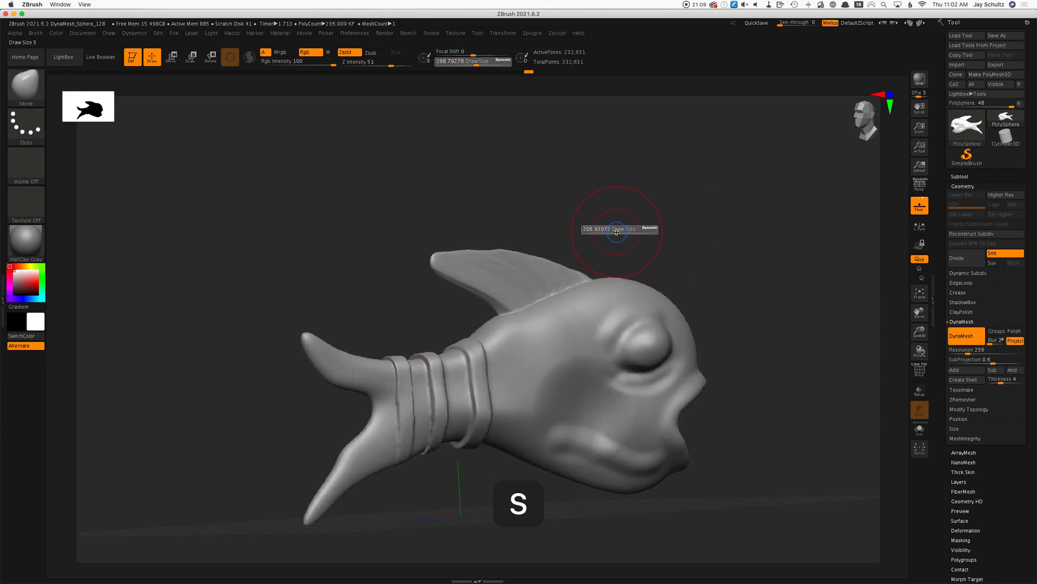
key(shift)
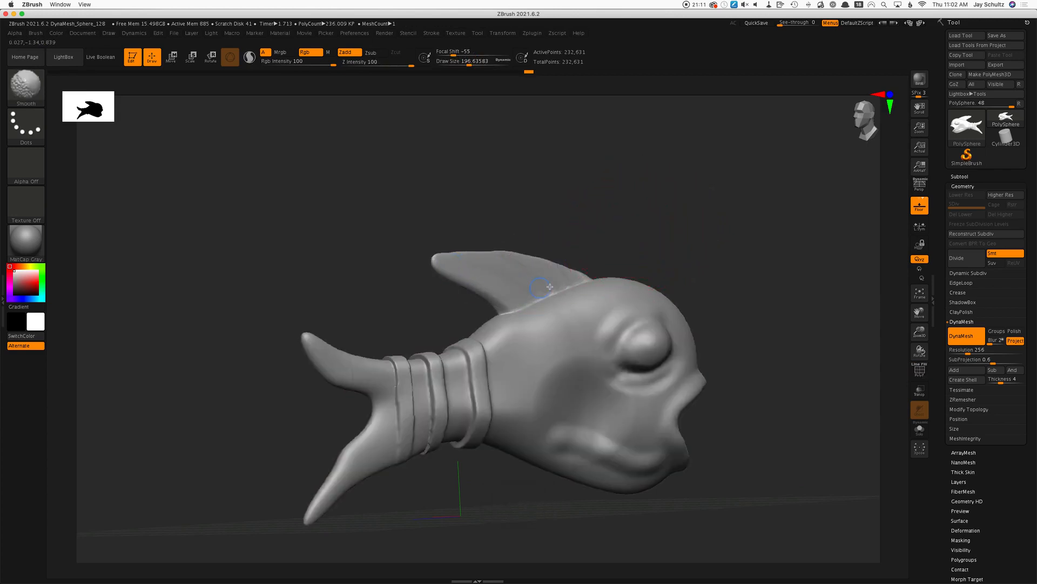
shift+drag(581, 276, 483, 307)
Try pulling out the underside of the belly with the Move brush at draw size about 108, and undo the strokes.
drag(739, 160, 834, 135)
alt+drag(769, 166, 743, 80)
mouse_move(610, 402)
mouse_down()
mouse_move(576, 376)
mouse_move(574, 357)
mouse_up()
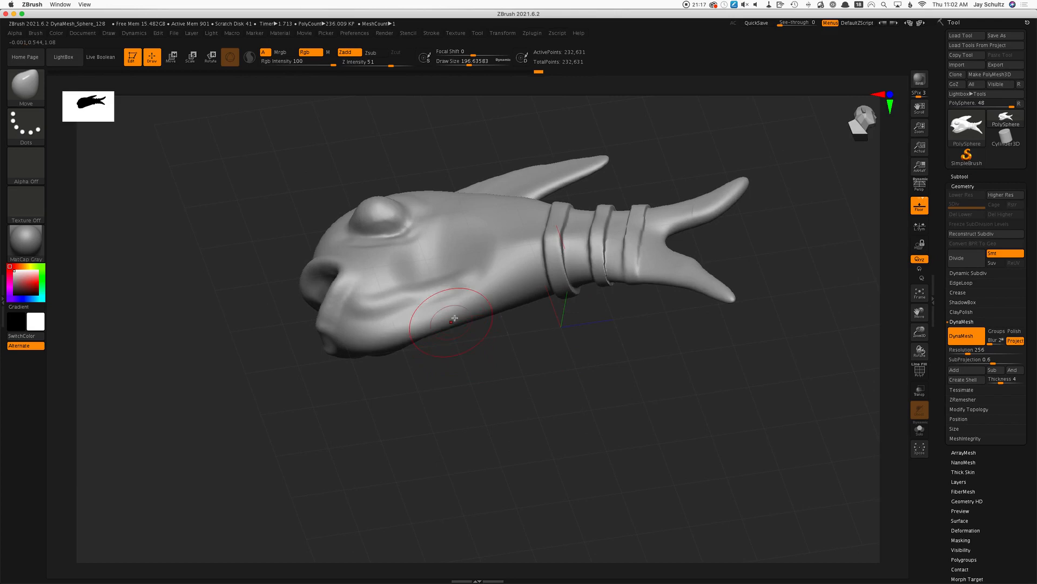
key(s)
mouse_move(444, 325)
mouse_down()
mouse_move(435, 323)
mouse_move(440, 336)
mouse_move(484, 319)
mouse_move(497, 301)
mouse_move(540, 387)
mouse_move(539, 371)
mouse_move(486, 435)
mouse_up()
key(super+z)
key(super+z)
key(super+z)
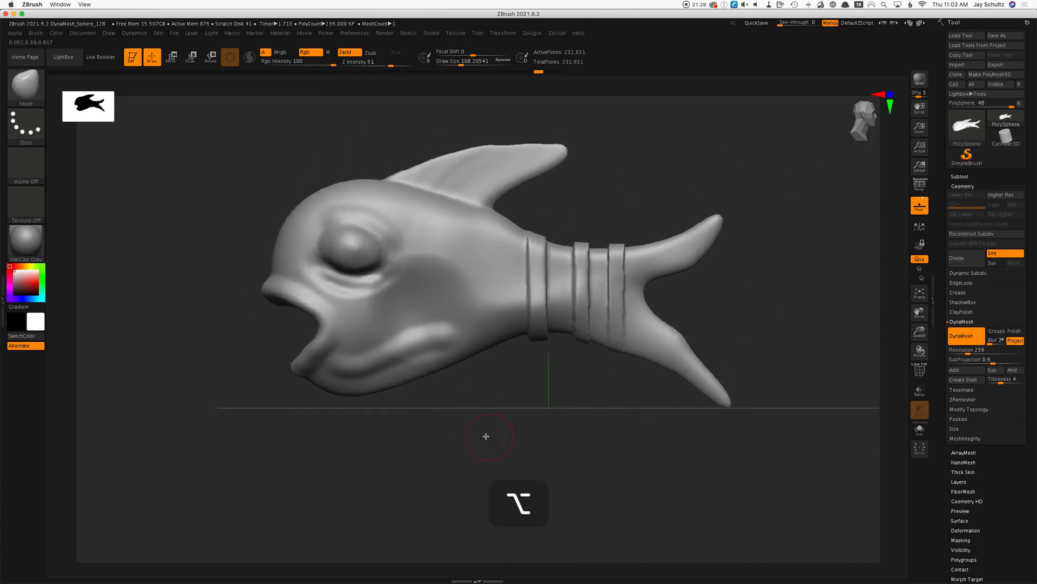
Carve three curved gill slits behind the eye with the DamStandard brush at draw size about 59, undoing a fourth one.
click(26, 85)
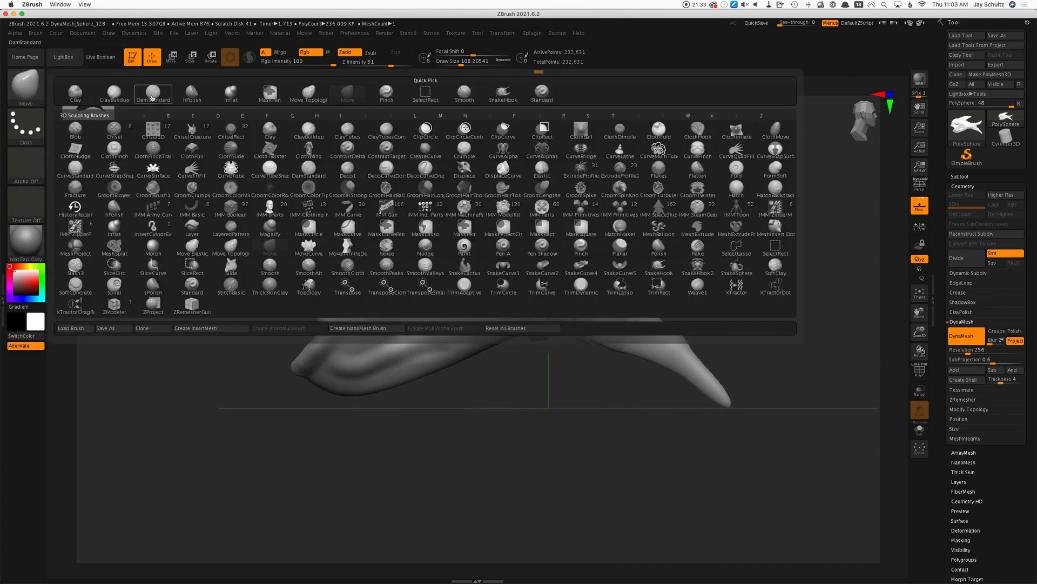
click(153, 92)
key(s)
drag(395, 294, 403, 298)
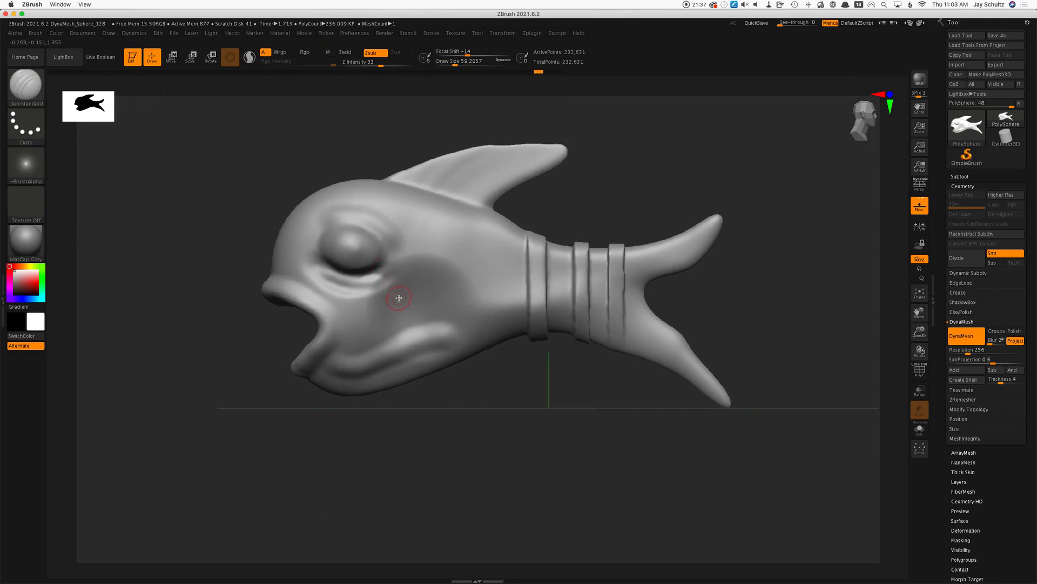
drag(417, 229, 426, 245)
drag(435, 229, 453, 280)
drag(473, 241, 467, 281)
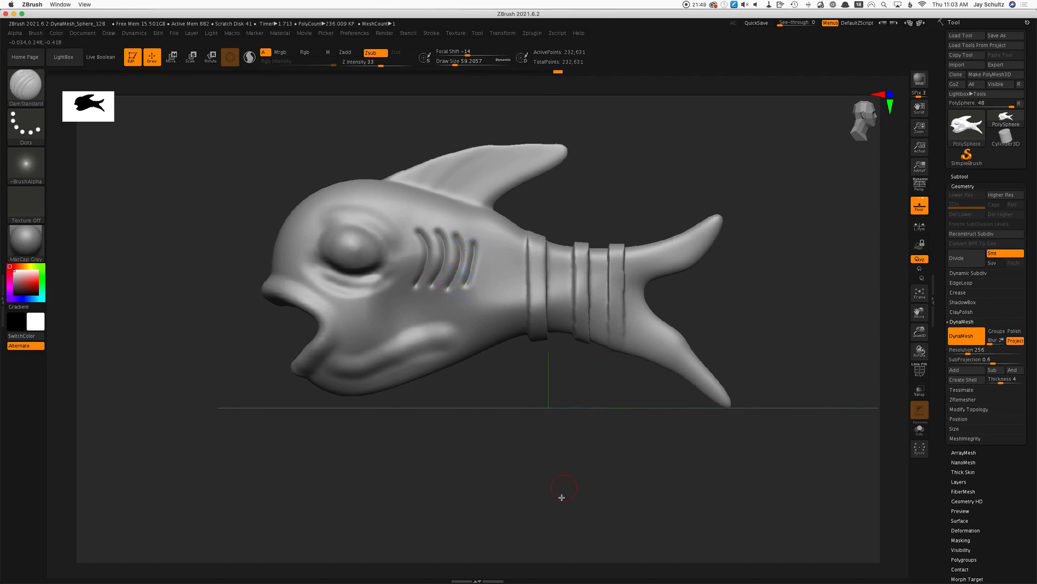
key(super+z)
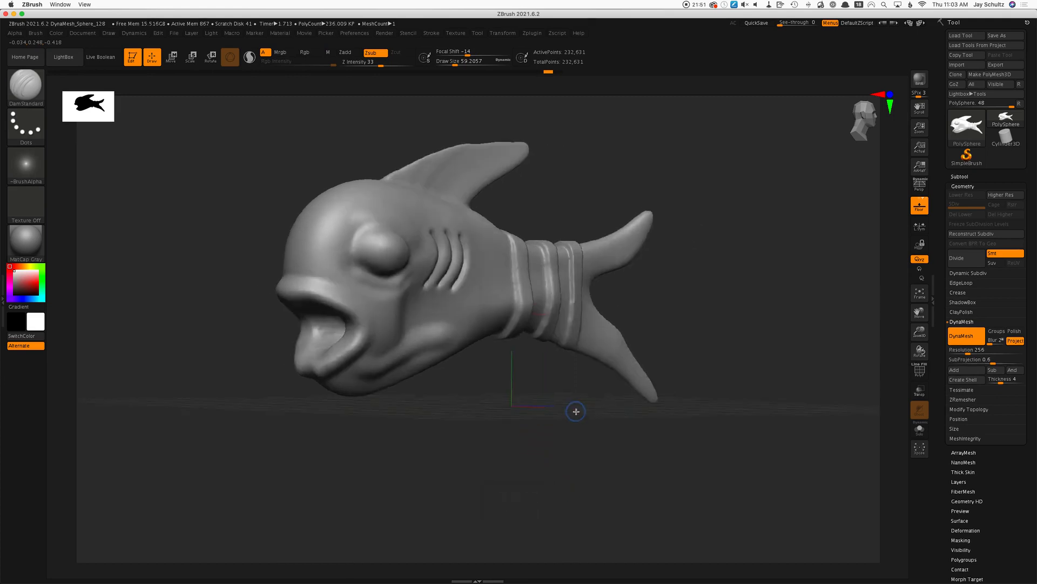
key(shift)
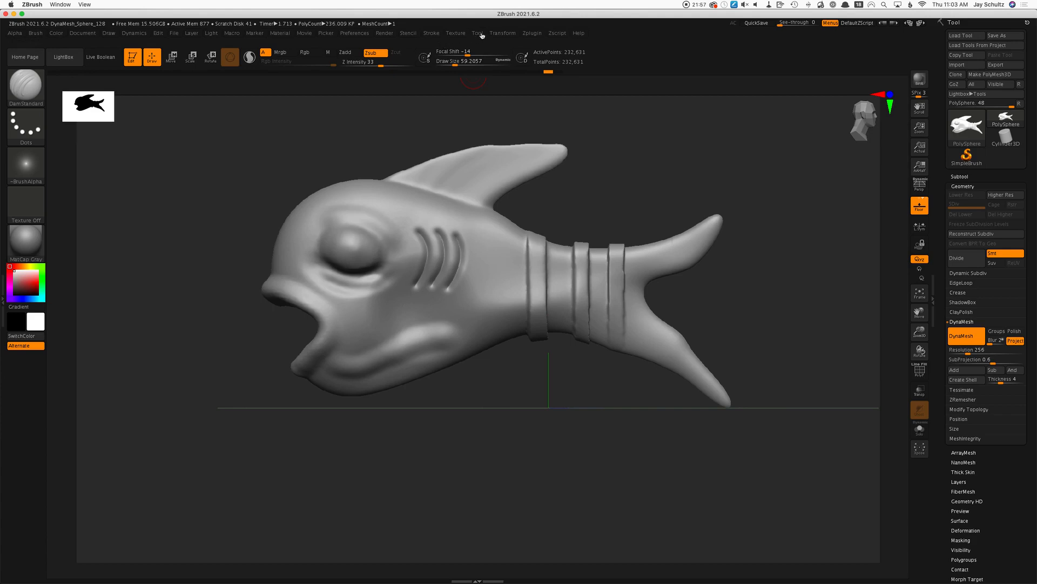
Raise the brush's LazyRadius in the Lazy Mouse settings and carve three more slits behind the first ones, getting shorter toward the tail rings.
click(432, 33)
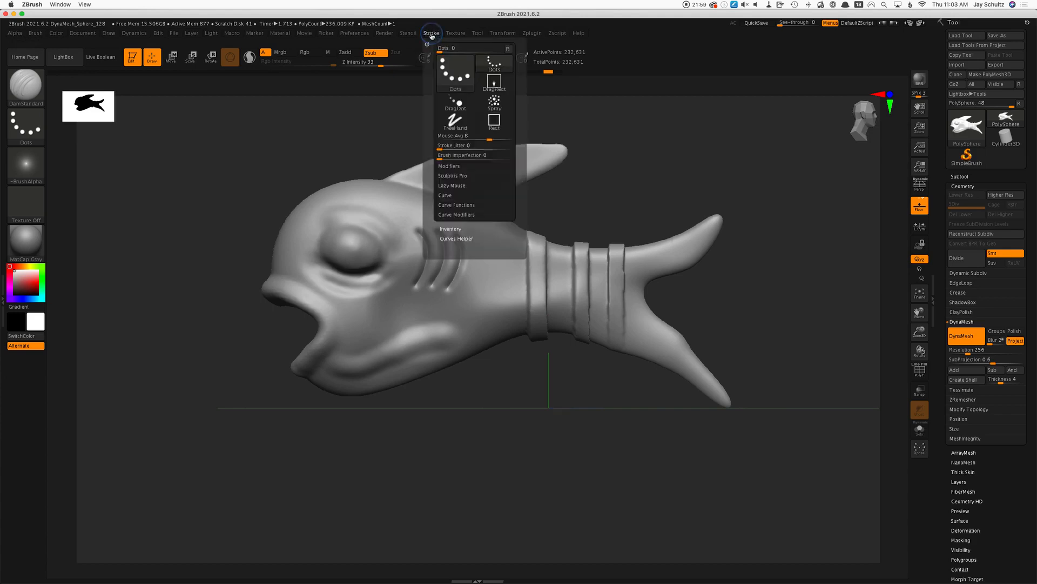
click(444, 186)
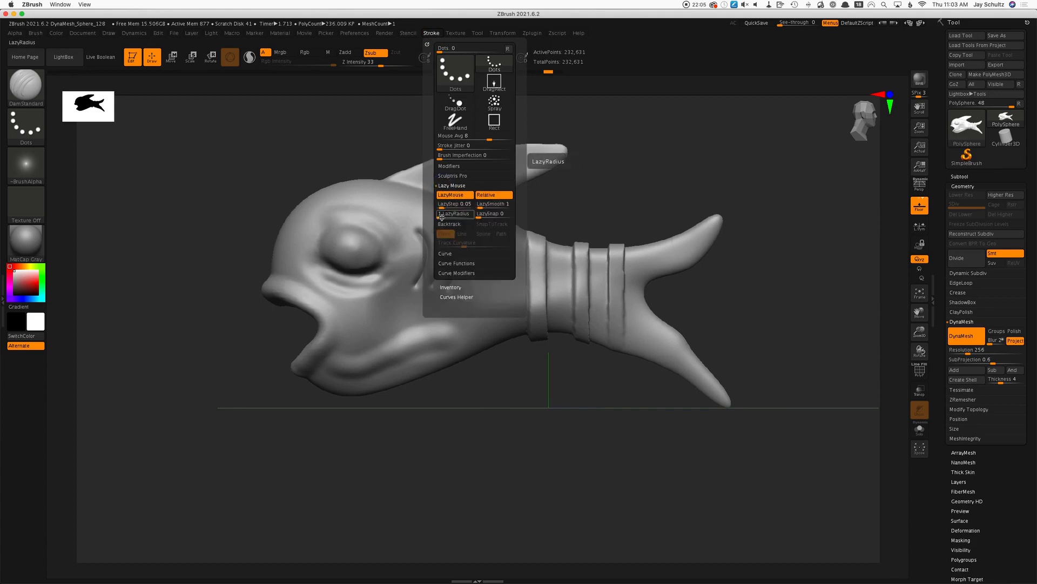
drag(442, 217, 447, 217)
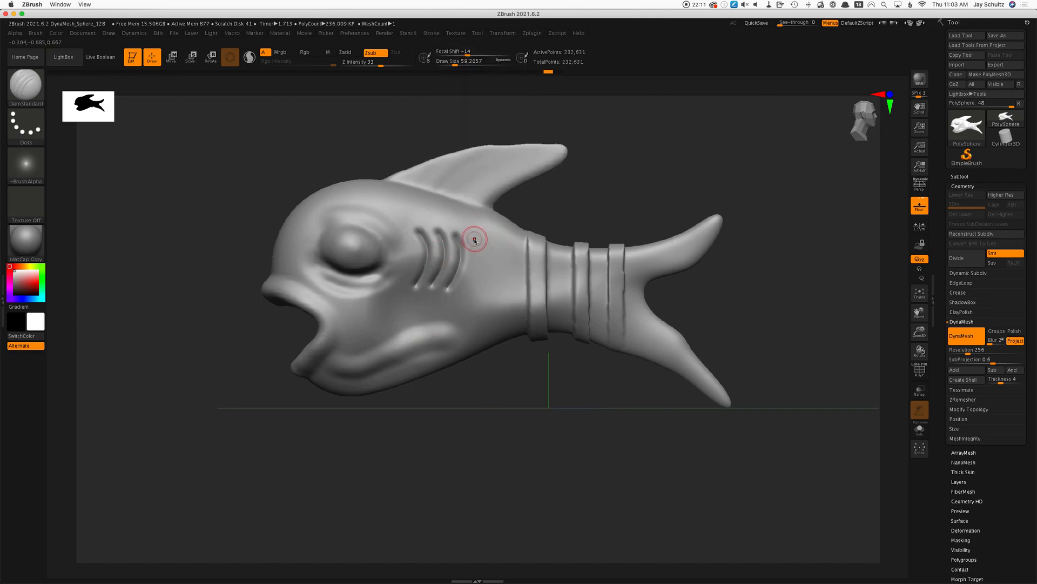
drag(474, 238, 475, 240)
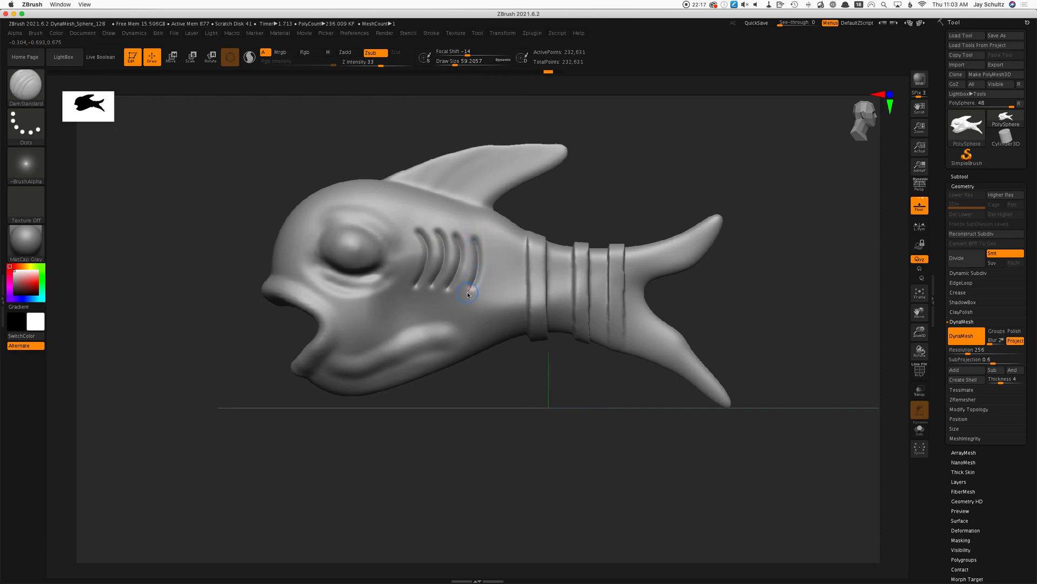
drag(466, 297, 466, 296)
mouse_move(496, 255)
mouse_down()
mouse_move(483, 292)
mouse_move(493, 273)
mouse_move(484, 296)
mouse_move(502, 293)
mouse_up()
key(super+z)
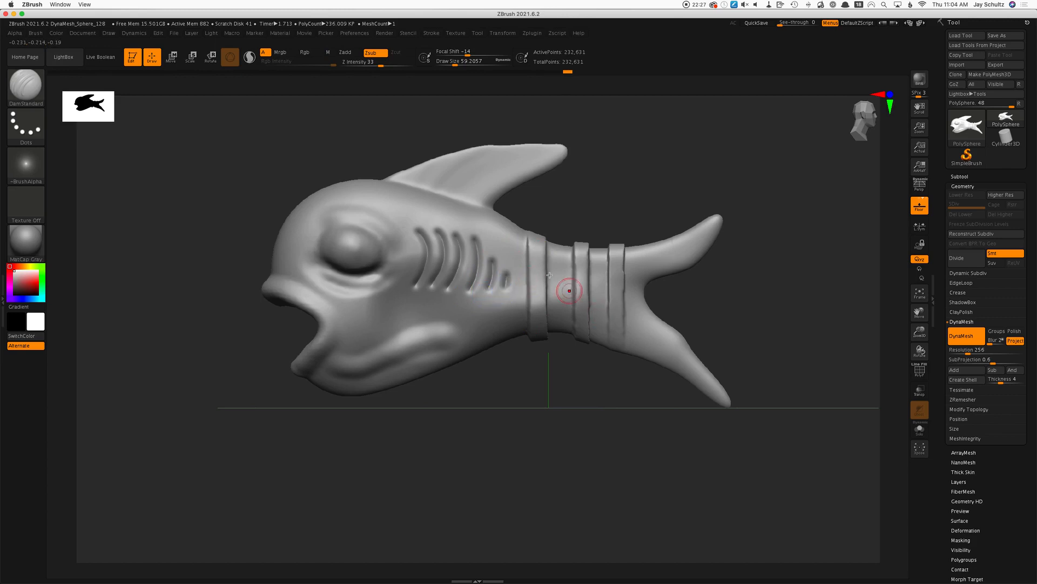
Try carving a groove along the first tail ring and a crease around the lip of the mouth, undoing both.
drag(538, 250, 539, 335)
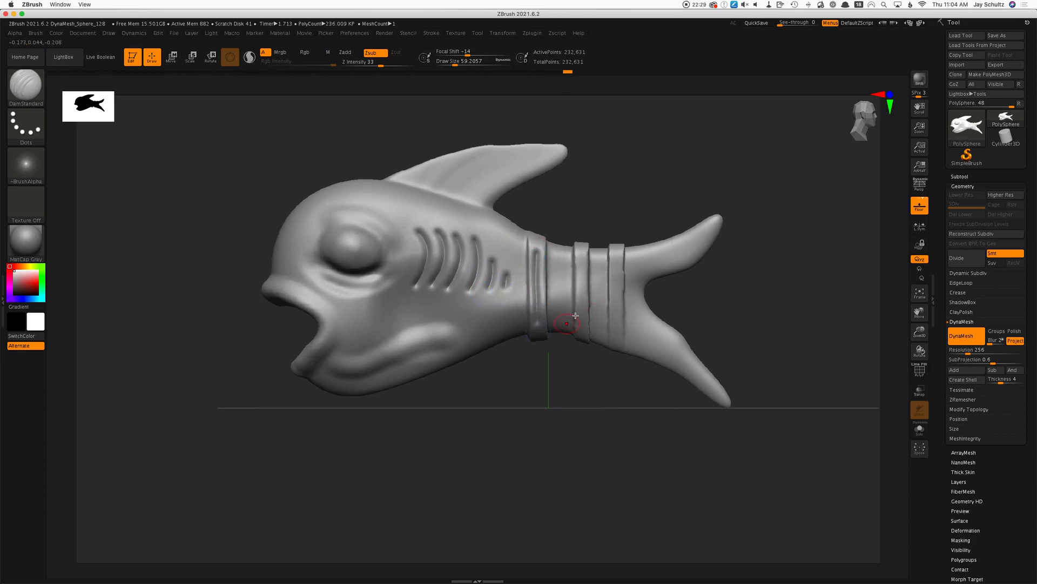
key(super+z)
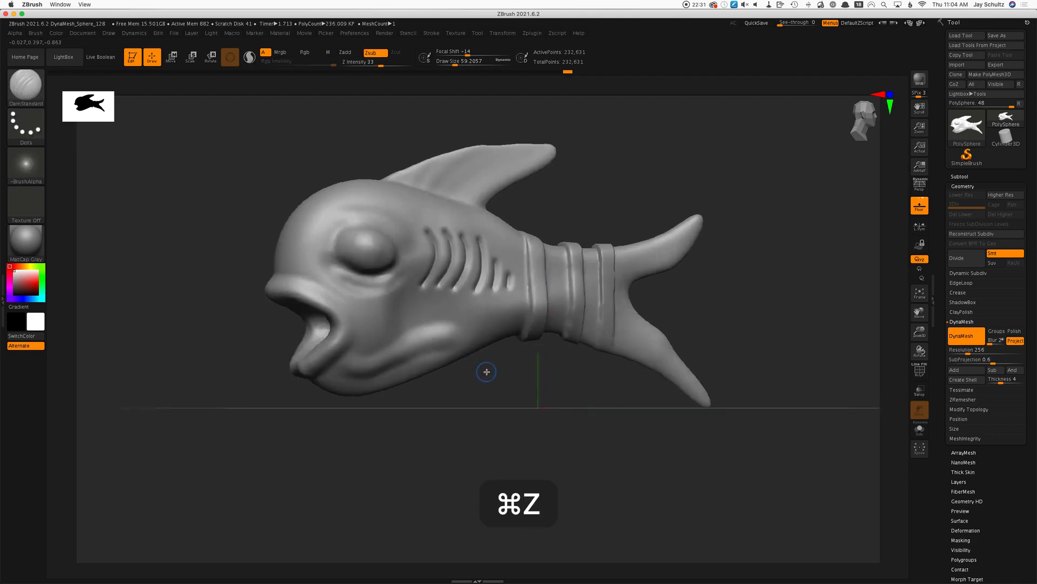
key(shift)
mouse_move(294, 275)
mouse_down()
mouse_move(334, 321)
mouse_move(313, 283)
mouse_move(331, 329)
mouse_up()
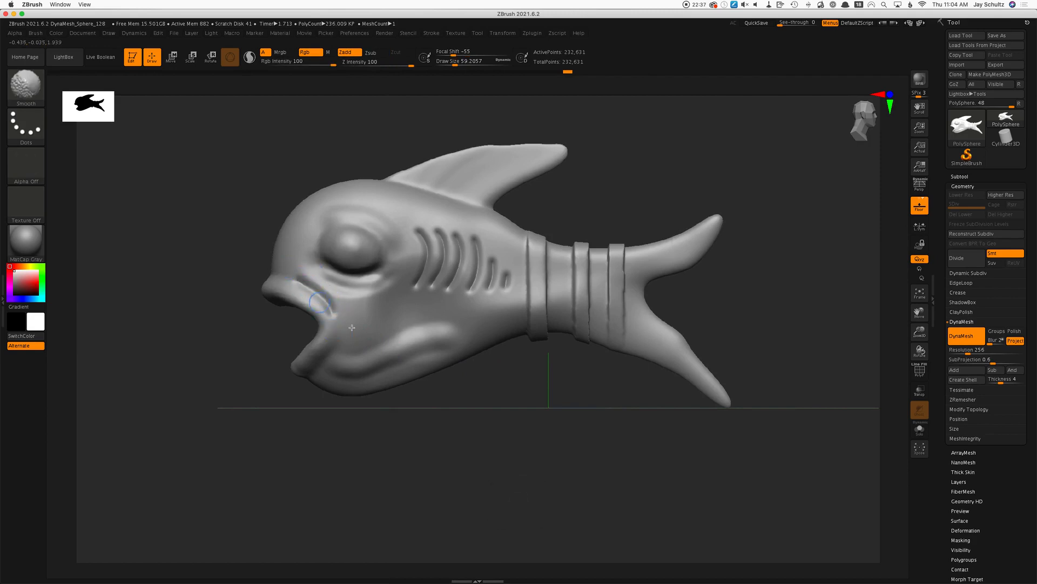
key(super+z)
key(super+z)
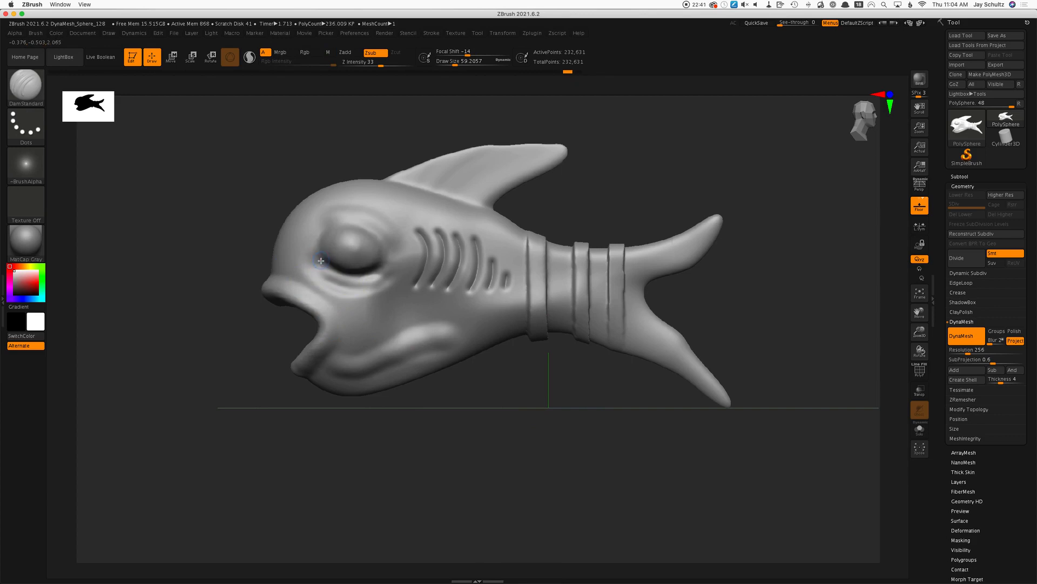
Carve a crease along the eye's upper edge, undoing the first one beneath the eye, and smooth the crease.
mouse_move(329, 268)
mouse_down()
mouse_move(361, 280)
mouse_move(396, 263)
mouse_up()
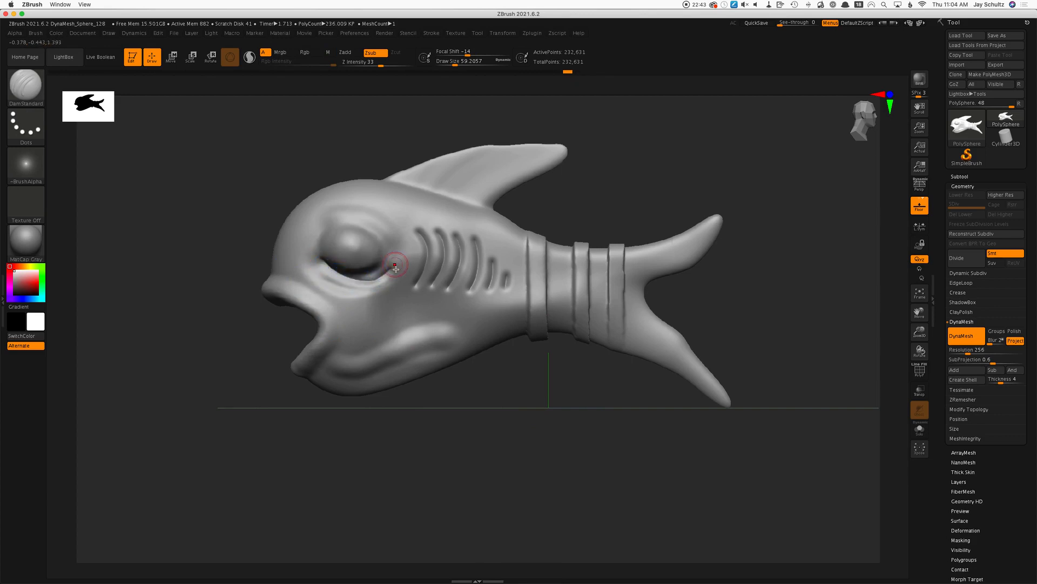
key(super+z)
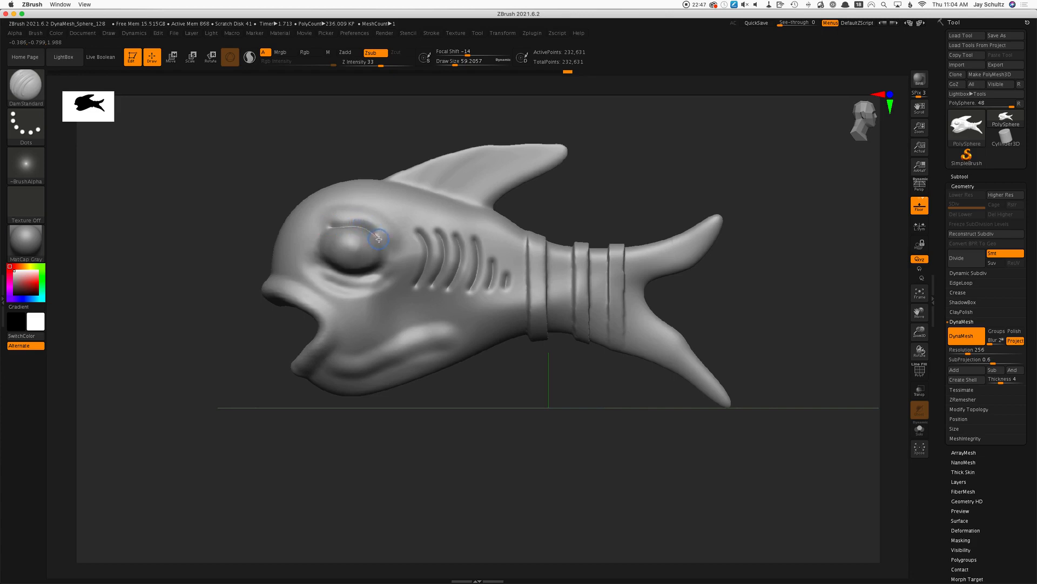
drag(513, 408, 519, 442)
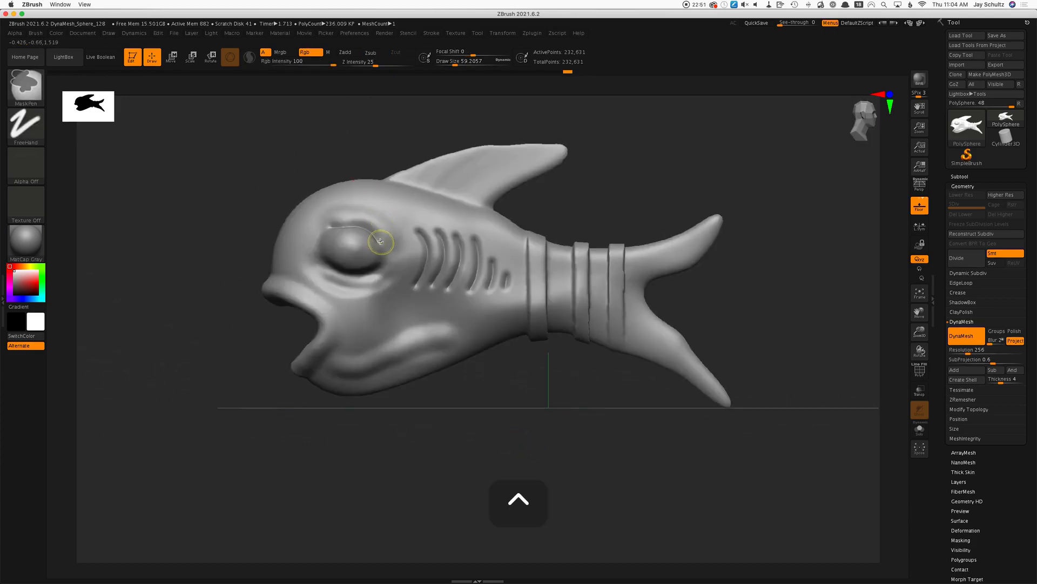
key(shift)
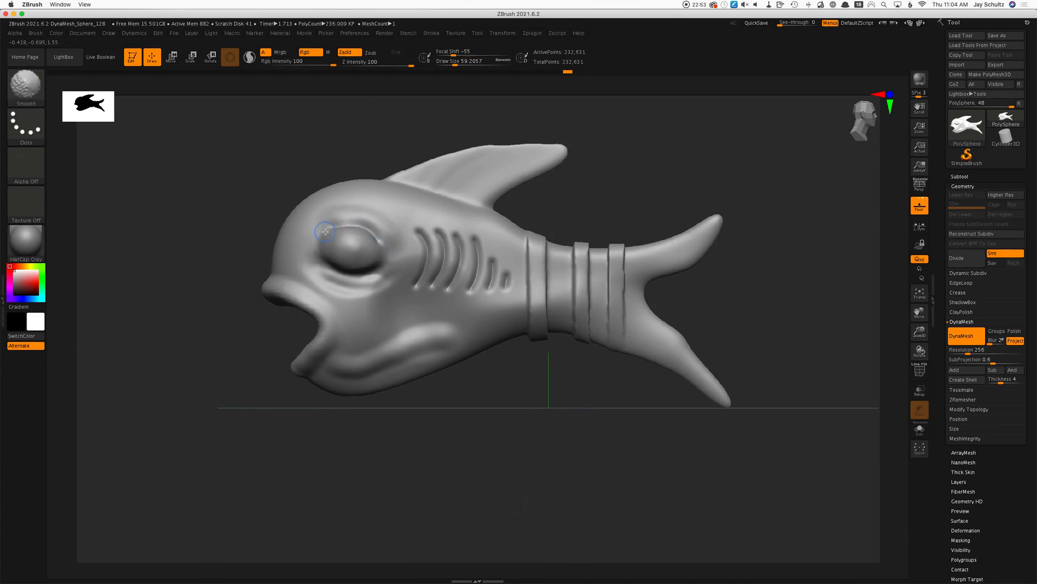
mouse_move(625, 421)
mouse_down()
mouse_move(650, 427)
mouse_move(589, 417)
mouse_move(620, 409)
mouse_up()
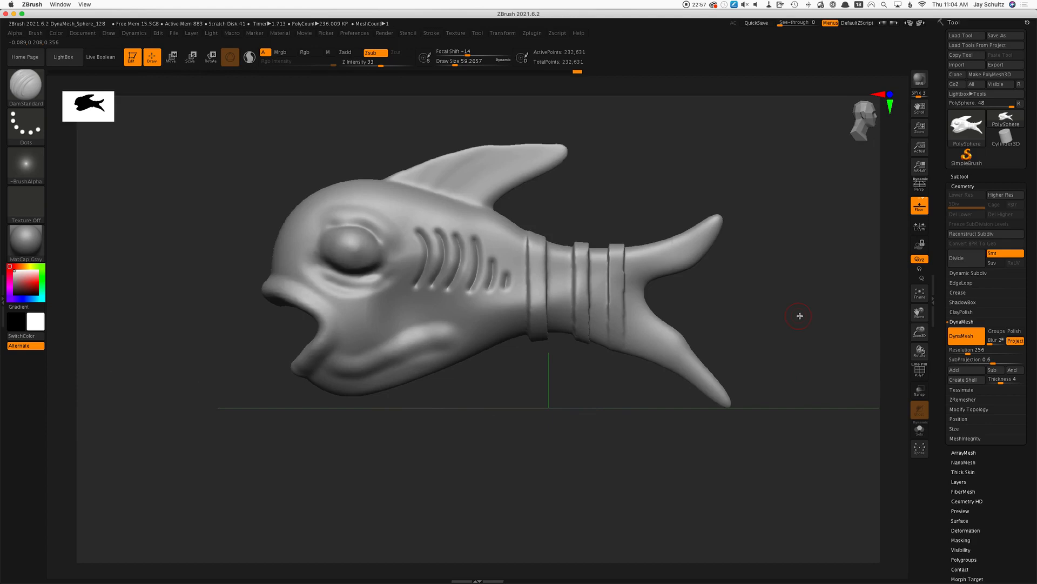
key(shift)
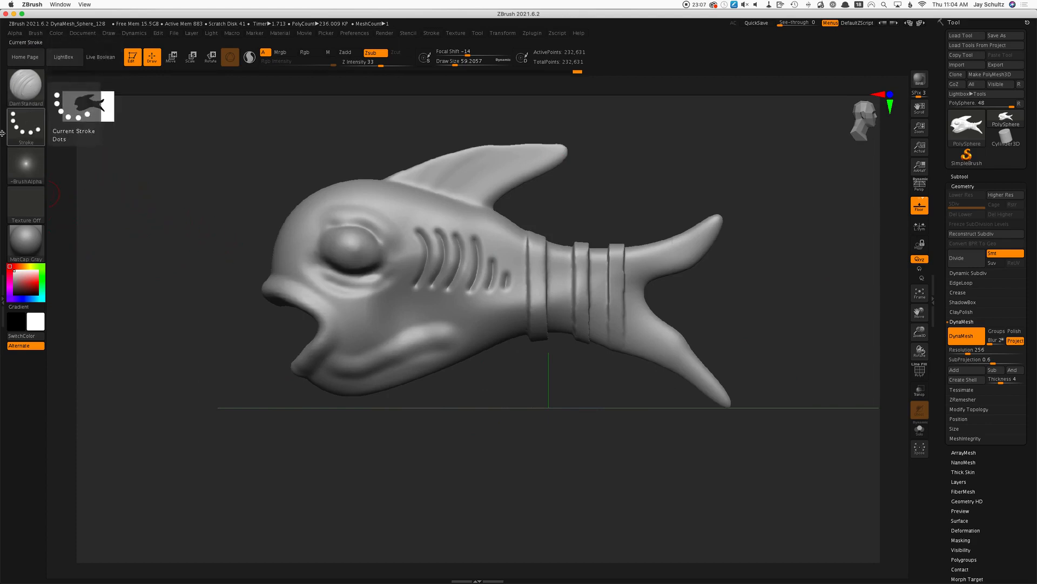
Set up the Standard brush with the DragRect stroke, Alpha 04 and a draw size of about 172.
click(25, 85)
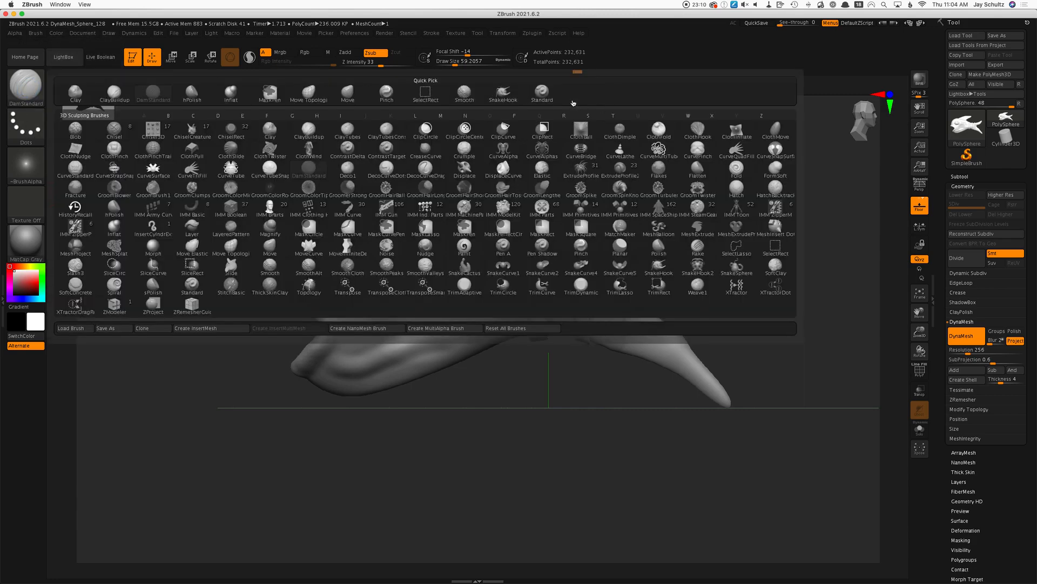
click(542, 93)
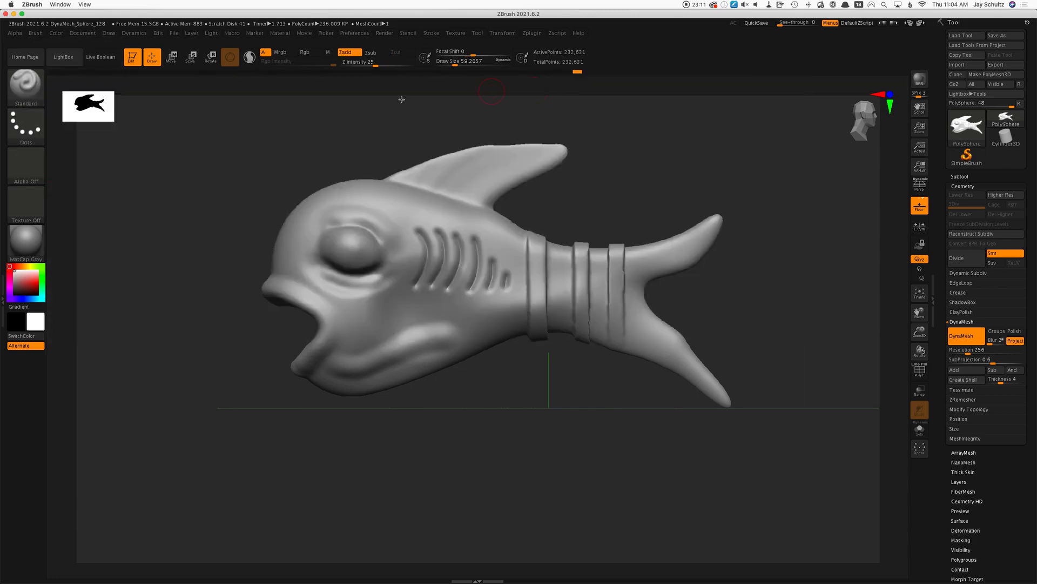
click(27, 130)
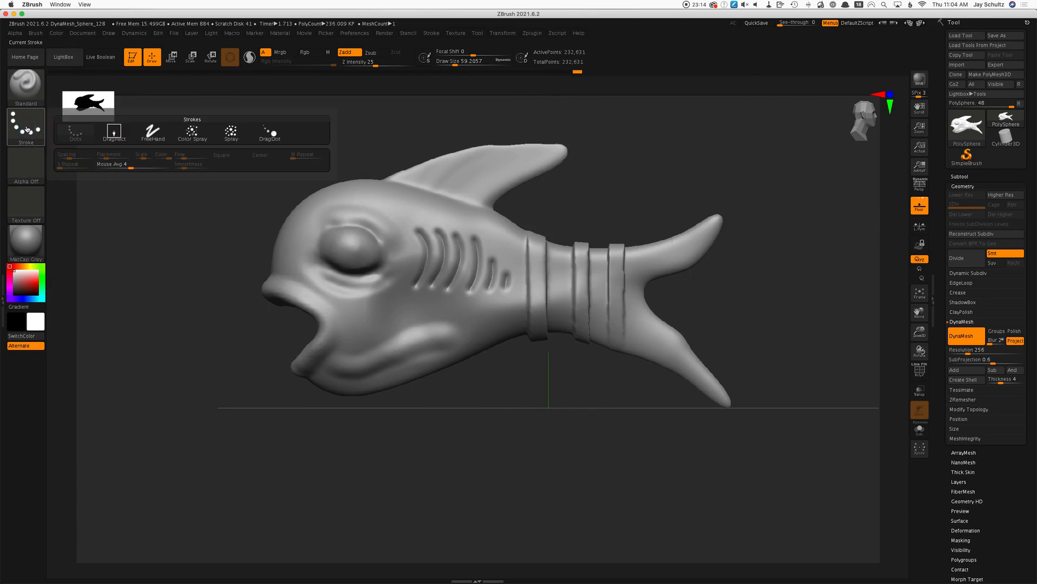
click(113, 133)
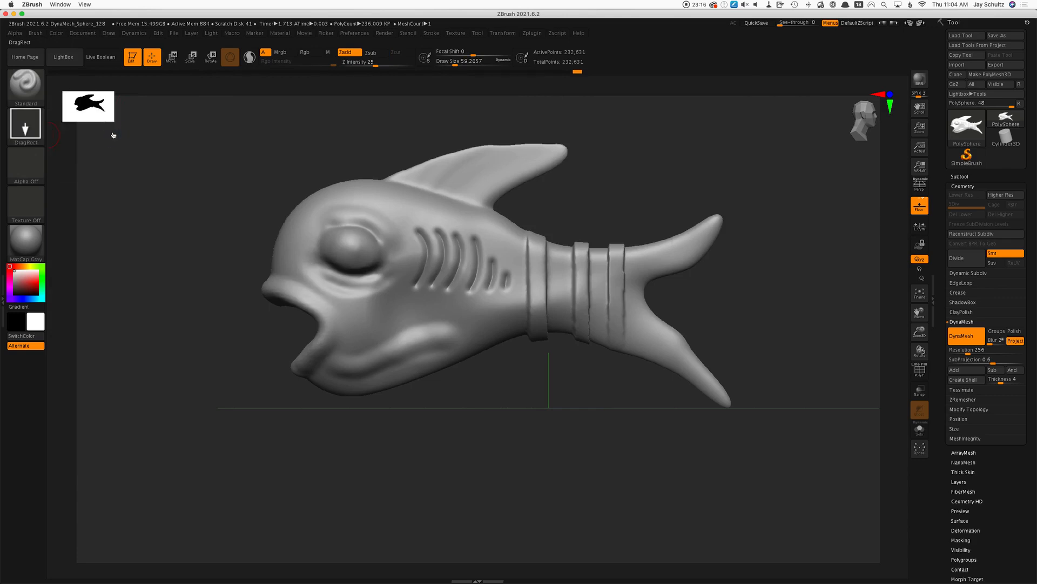
click(27, 172)
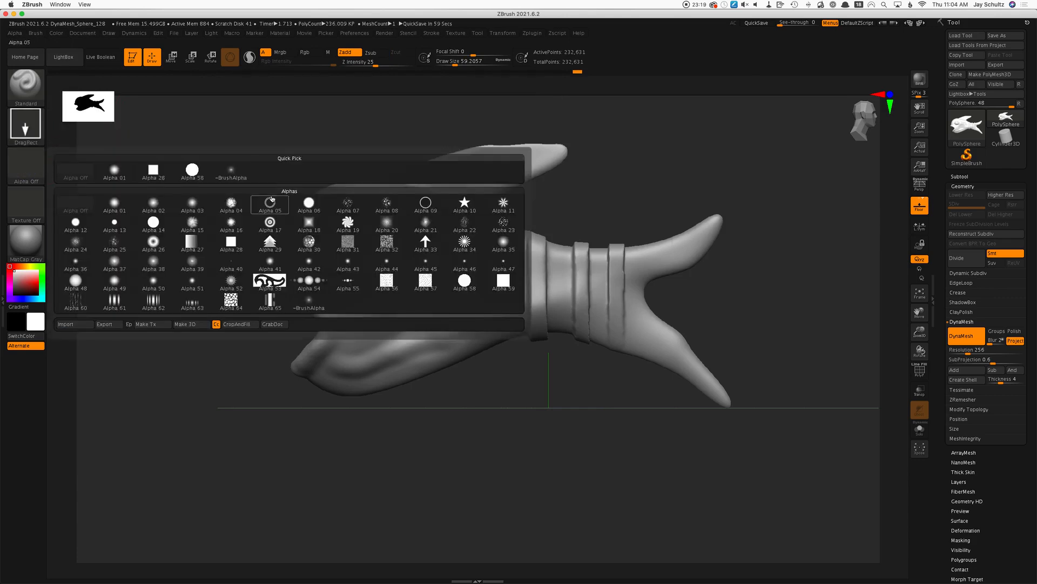
click(232, 204)
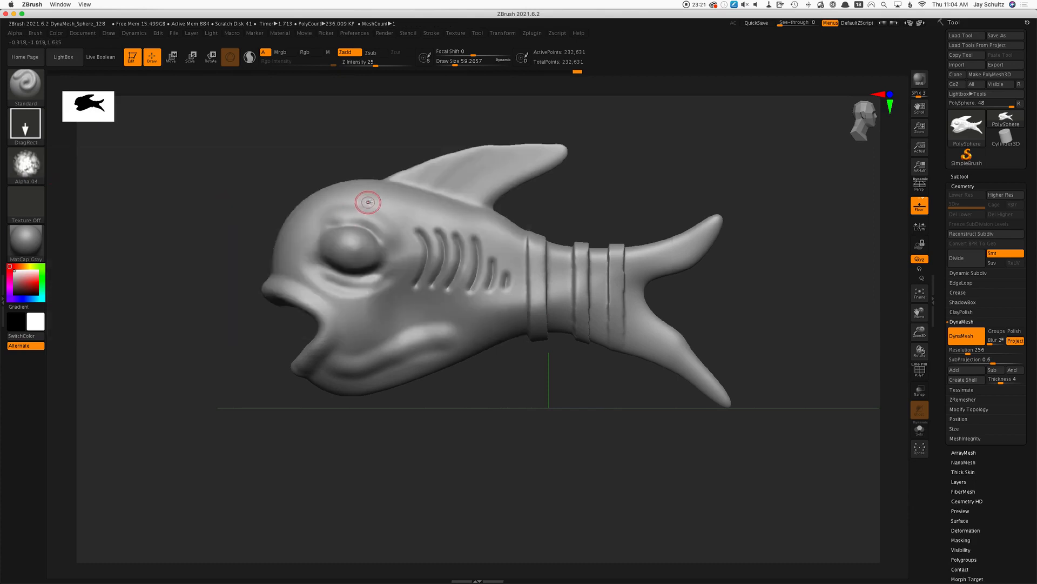
key(s)
drag(377, 200, 382, 209)
Try stamping the Alpha 04 texture above and behind the eye, undoing the stamps.
mouse_move(333, 191)
mouse_down()
mouse_move(383, 259)
mouse_move(380, 252)
mouse_up()
drag(405, 211, 407, 251)
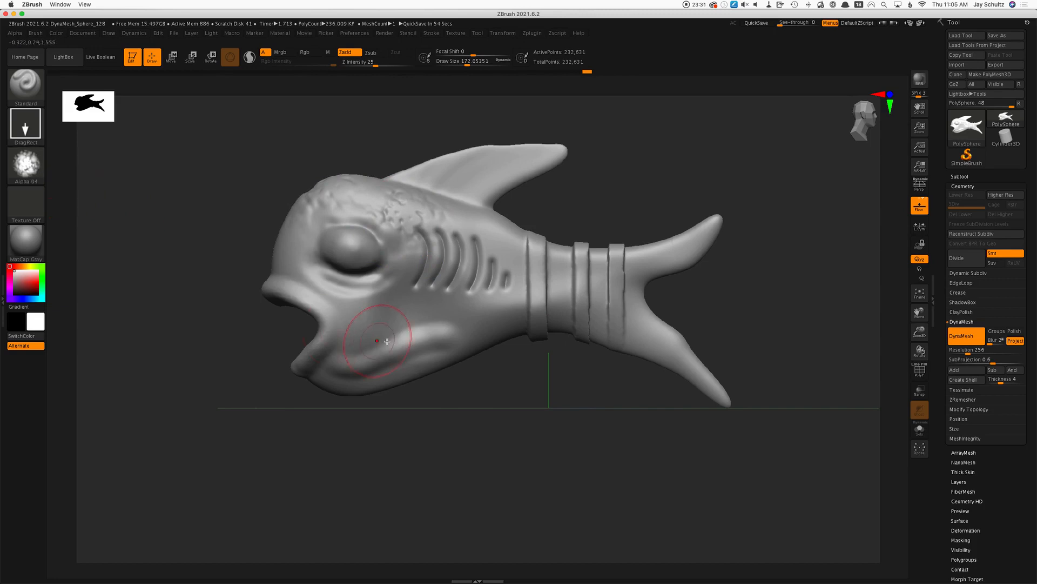
key(super+z)
key(super+z)
key(super+z)
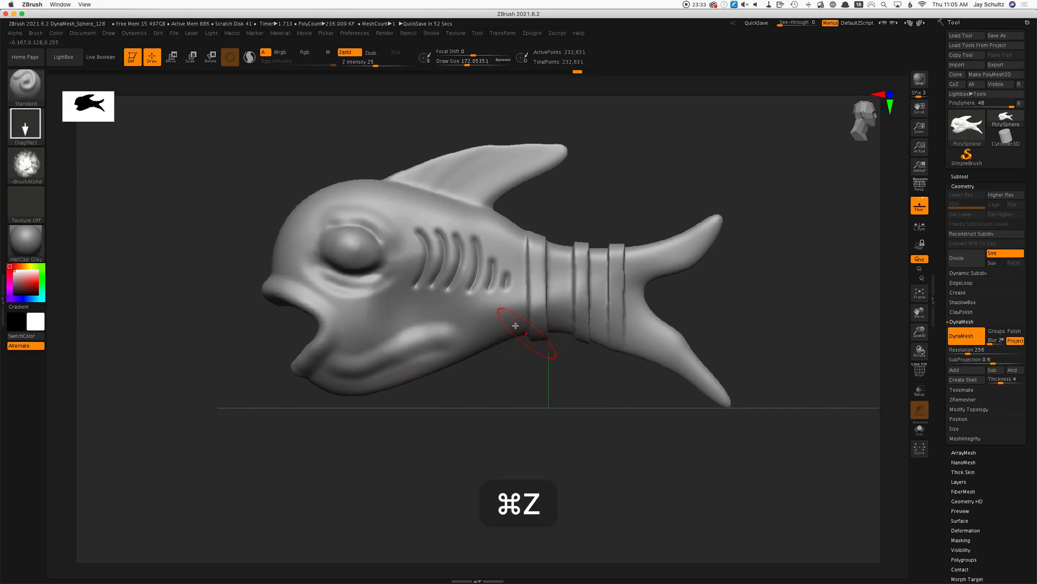
Stamp the Alpha 04 bumps at varying sizes over the head, mouth, jaw, flank, tail rings and lower dorsal fin.
mouse_move(341, 199)
mouse_down()
mouse_move(377, 219)
mouse_move(391, 242)
mouse_up()
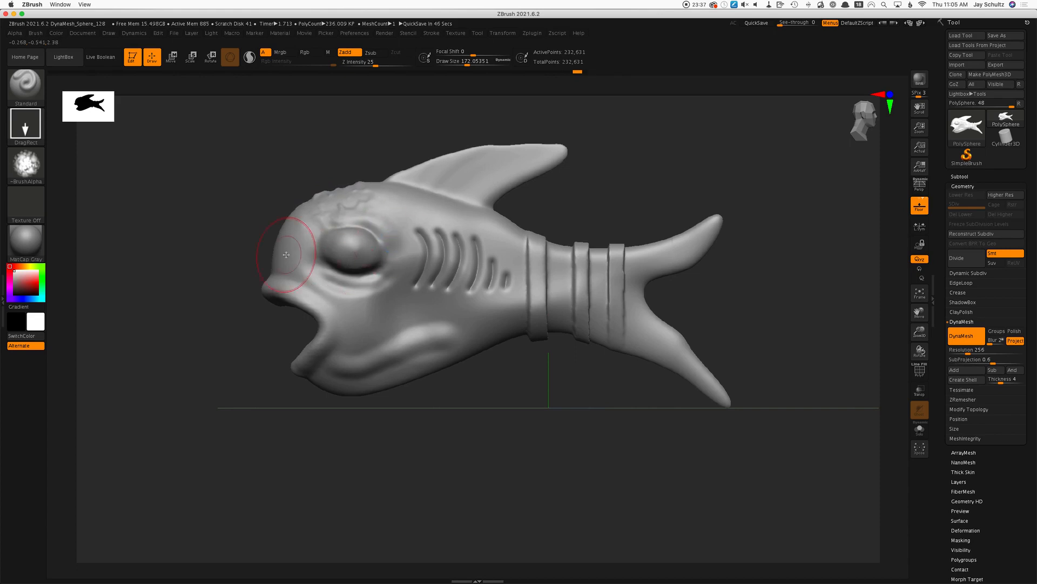
drag(308, 268, 339, 300)
drag(348, 391, 401, 347)
drag(474, 327, 378, 236)
mouse_move(621, 313)
mouse_down()
mouse_move(546, 273)
mouse_move(557, 271)
mouse_up()
mouse_move(376, 338)
mouse_down()
mouse_move(301, 278)
mouse_move(282, 284)
mouse_up()
drag(475, 177, 469, 214)
drag(403, 201, 397, 229)
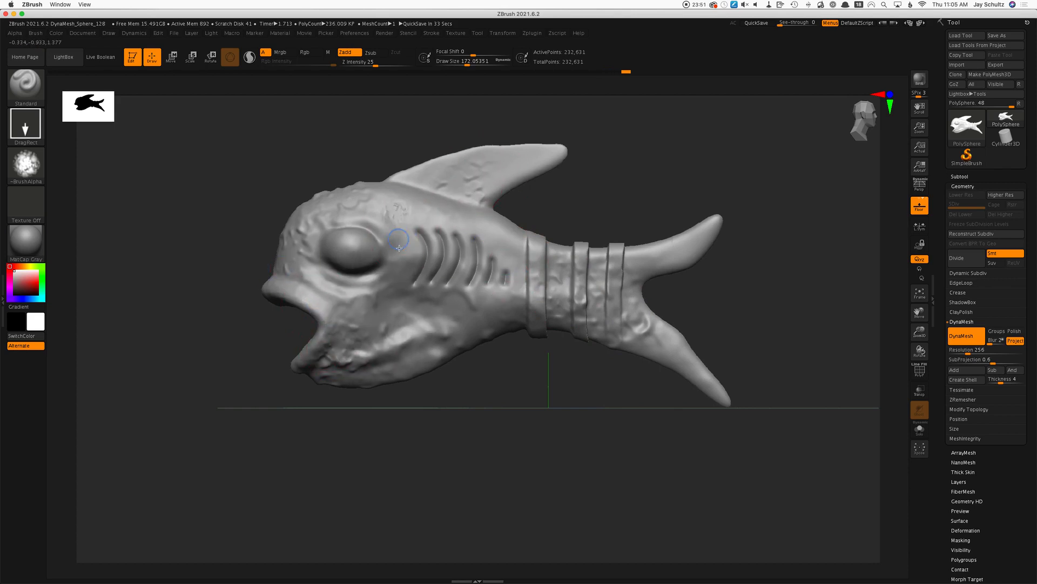
drag(484, 239, 513, 285)
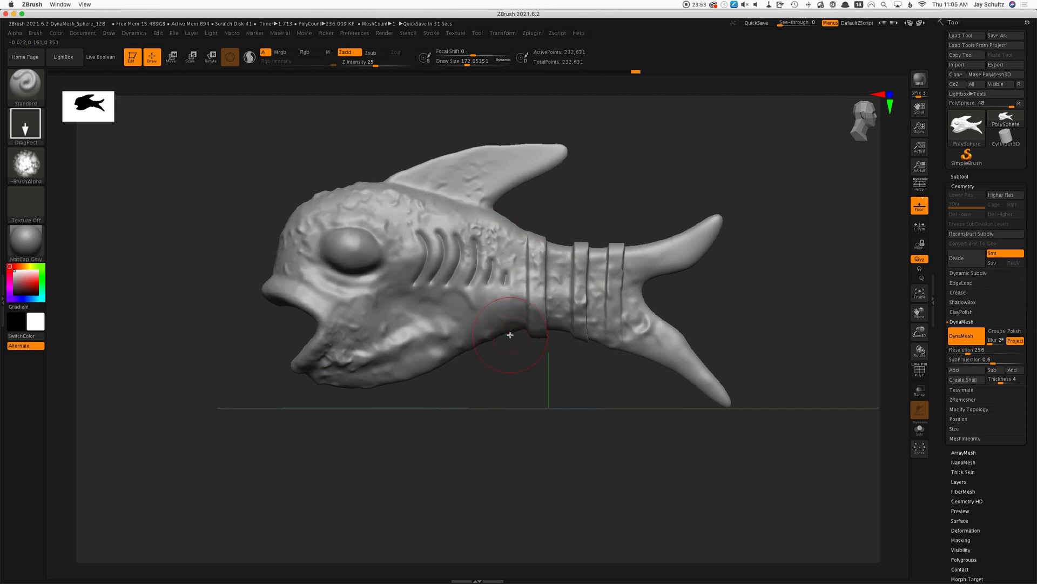
Inspect the textured fish from the front, return to the side view and smooth the bumps on the dorsal fin and tail.
drag(514, 414, 69, 181)
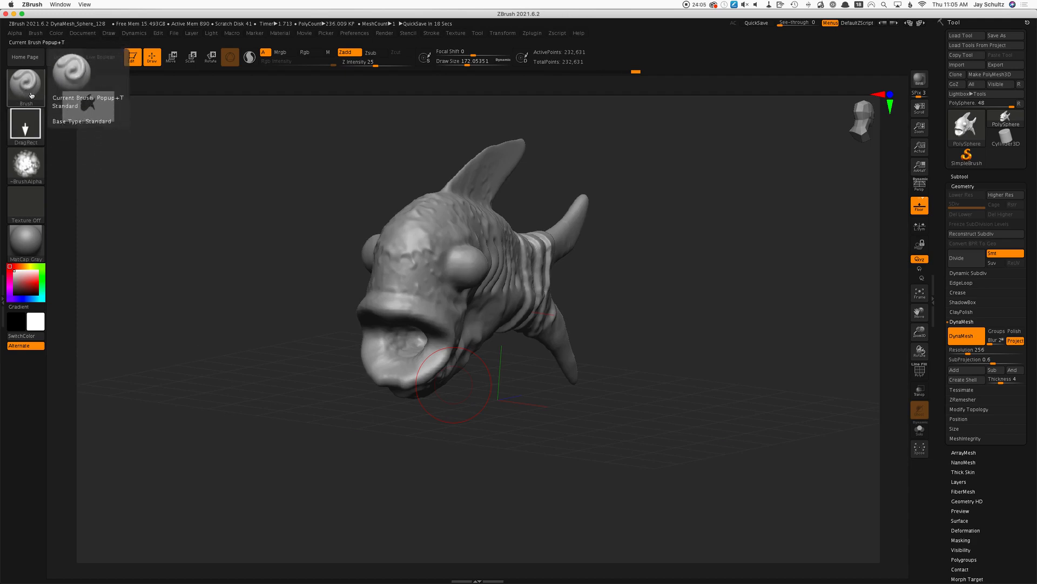
shift+drag(547, 442, 495, 435)
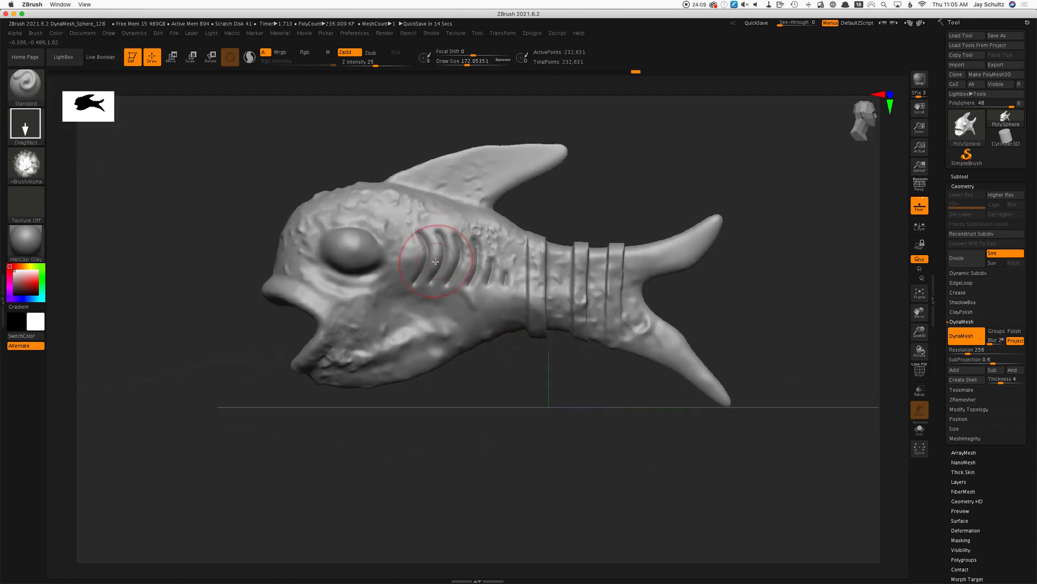
key(shift)
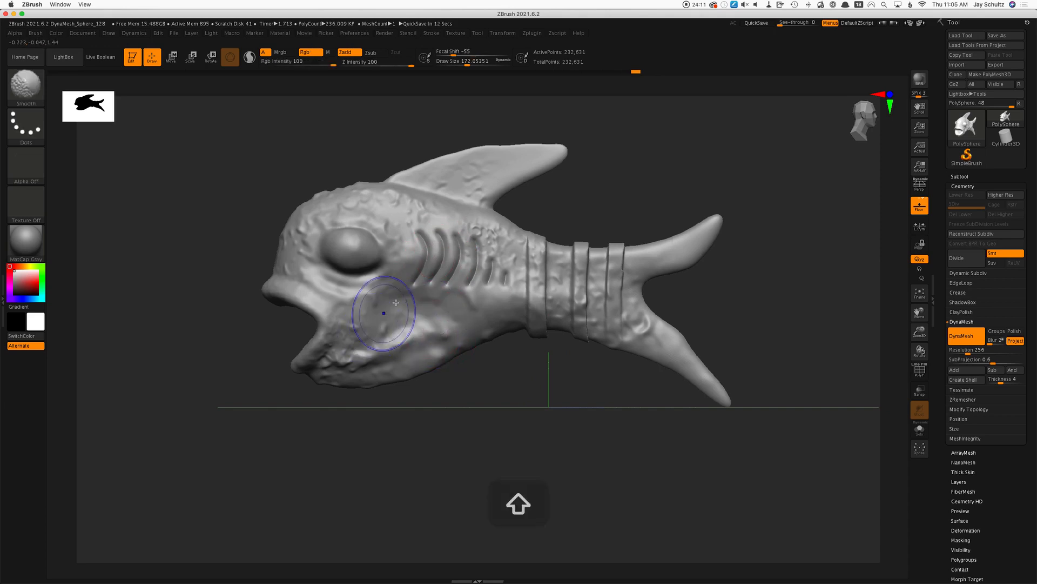
mouse_move(390, 224)
shift+mouse_down()
mouse_move(475, 185)
mouse_move(447, 169)
mouse_move(439, 179)
mouse_move(485, 191)
shift+mouse_up()
mouse_move(660, 347)
shift+mouse_down()
mouse_move(637, 355)
mouse_move(613, 329)
shift+mouse_up()
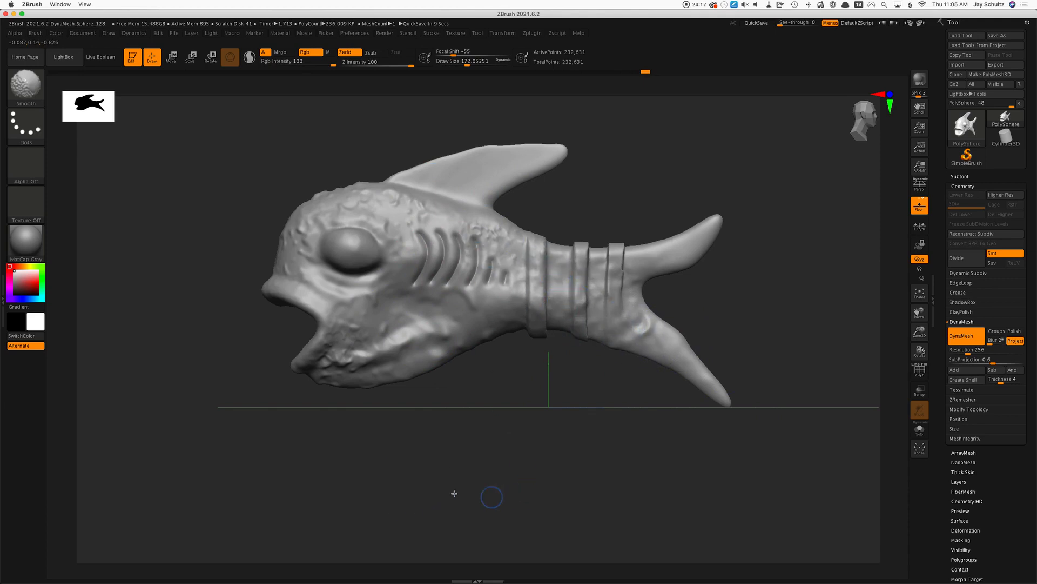
mouse_move(396, 430)
mouse_down()
mouse_move(456, 423)
mouse_move(395, 416)
mouse_up()
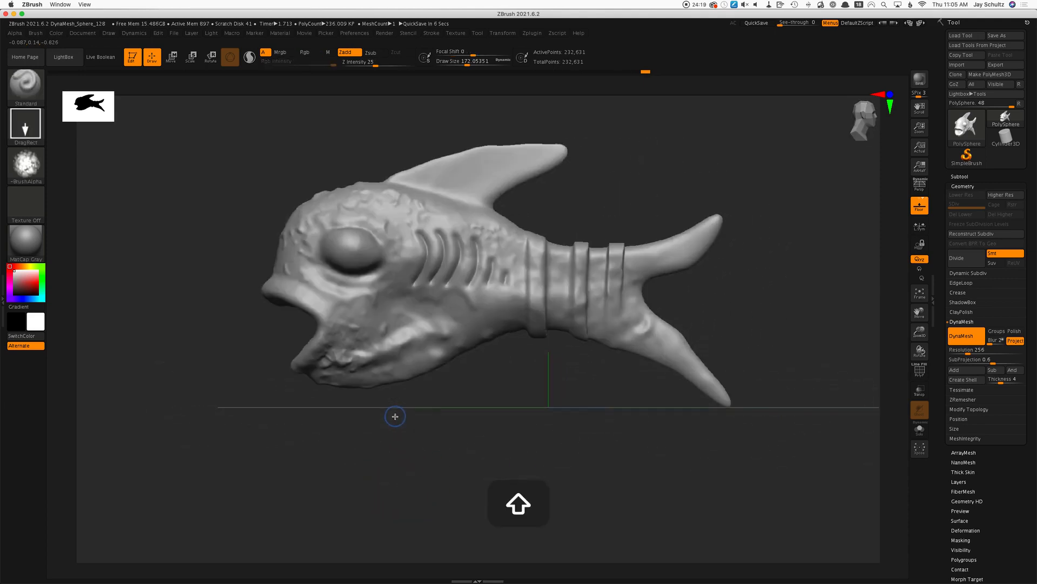
Turn off UndoHistory in the project file options.
click(174, 34)
mouse_move(80, 34)
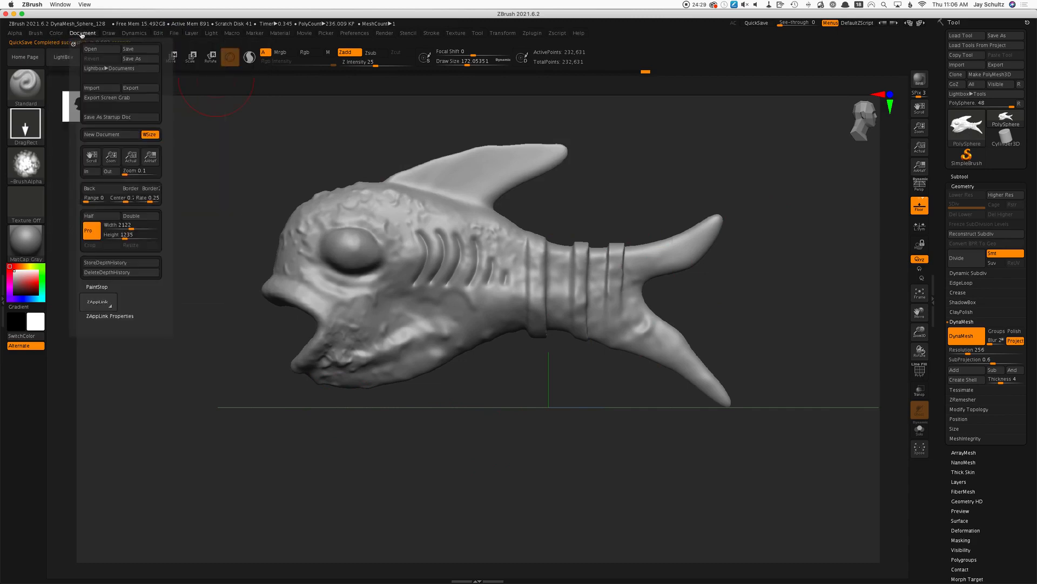
click(176, 35)
click(176, 33)
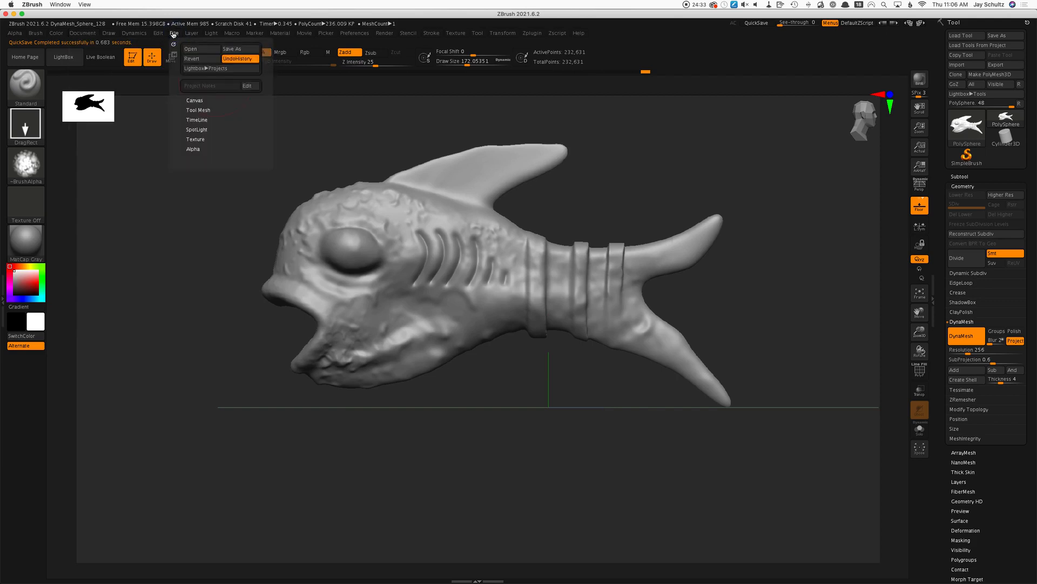
click(243, 62)
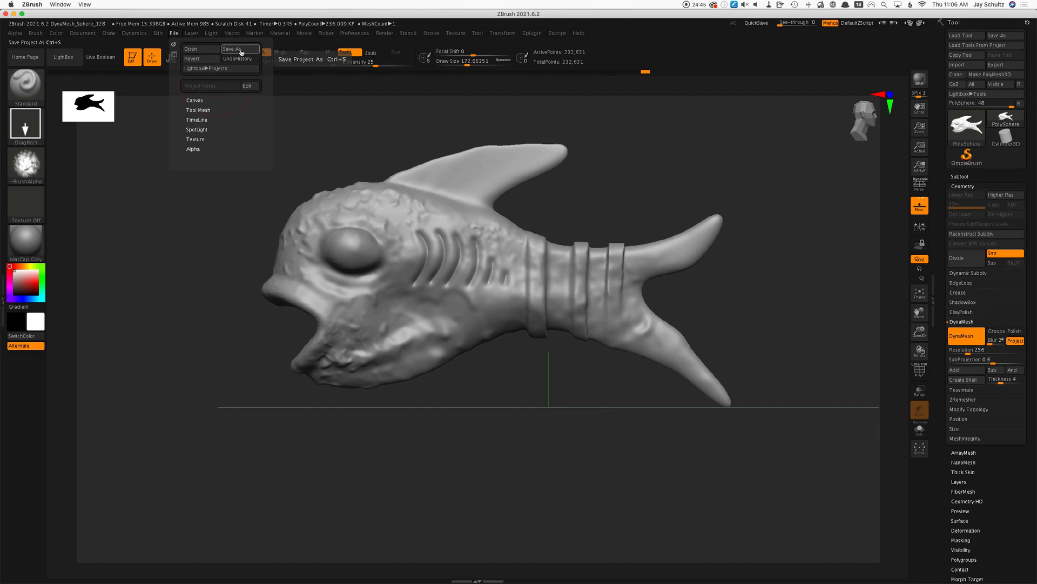
Look through the recent files in LightBox and close it again.
click(64, 56)
click(90, 84)
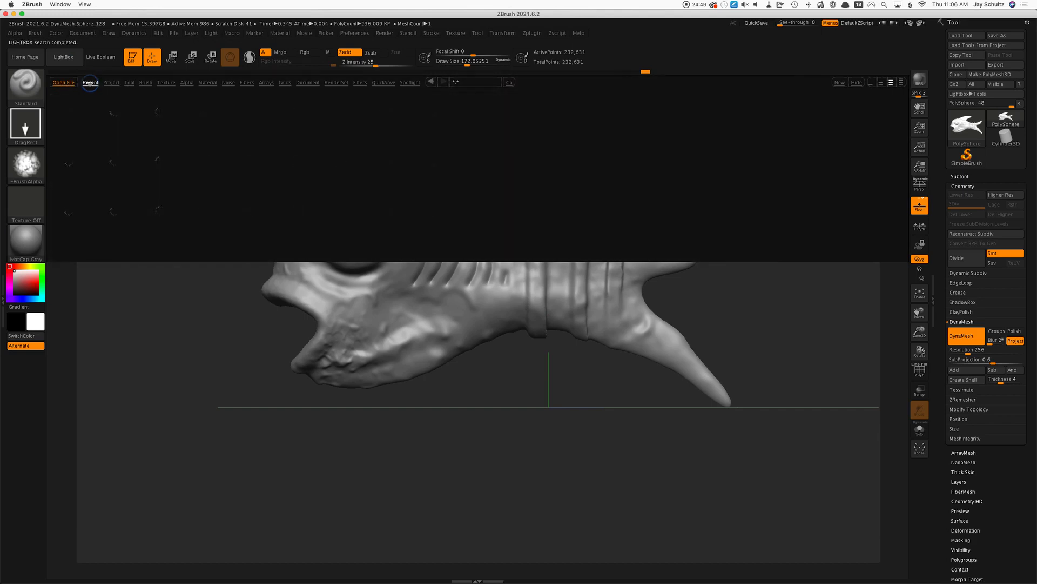
drag(703, 246, 954, 276)
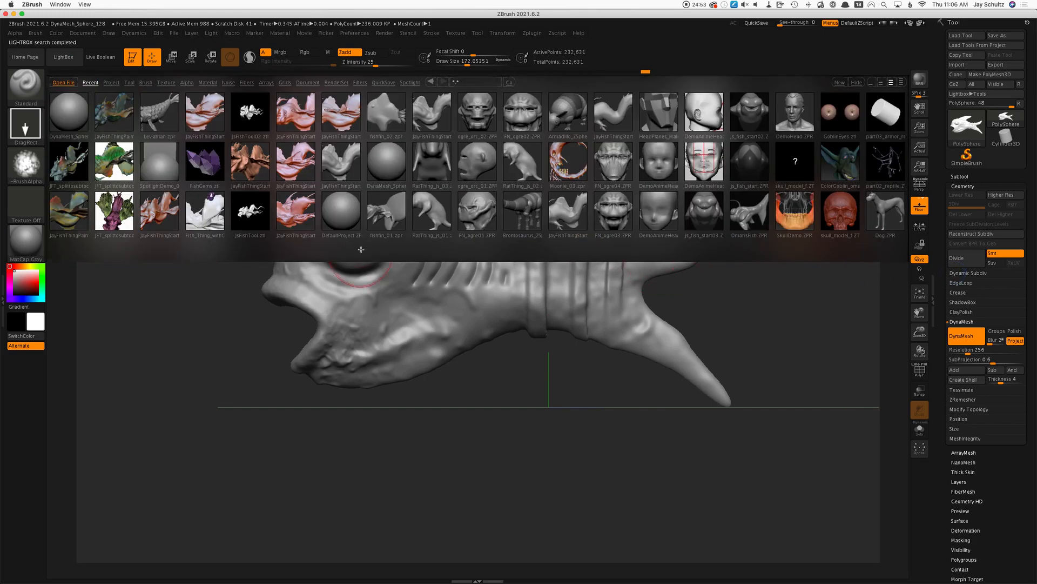
click(72, 61)
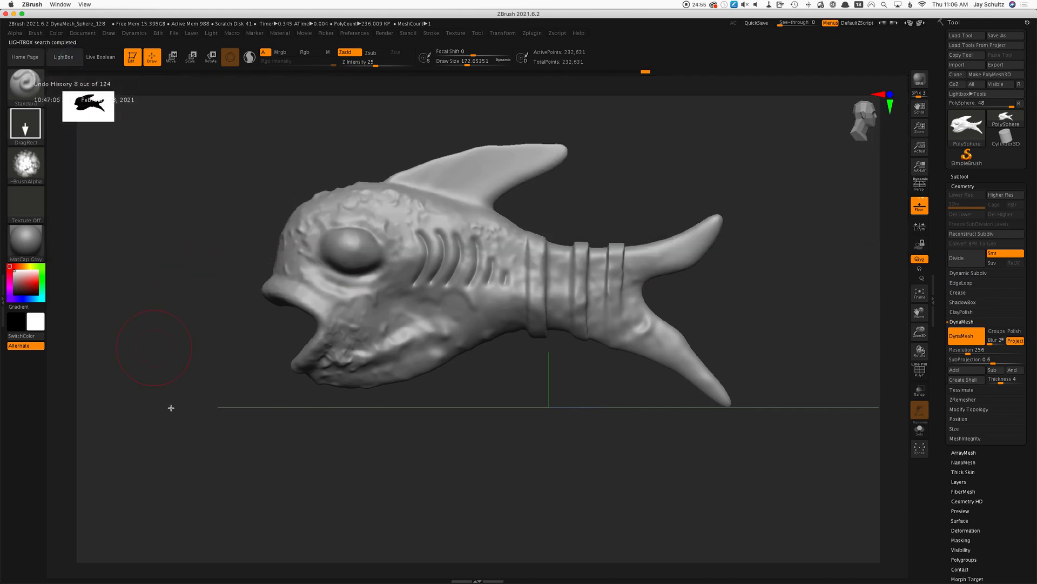